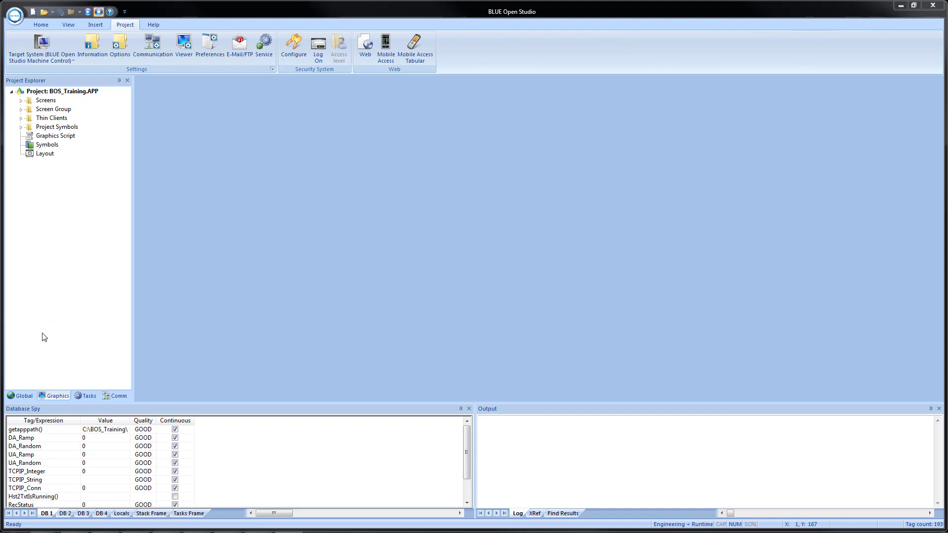
Insert a new class named cEmail in the project's global classes
left_click(15, 397)
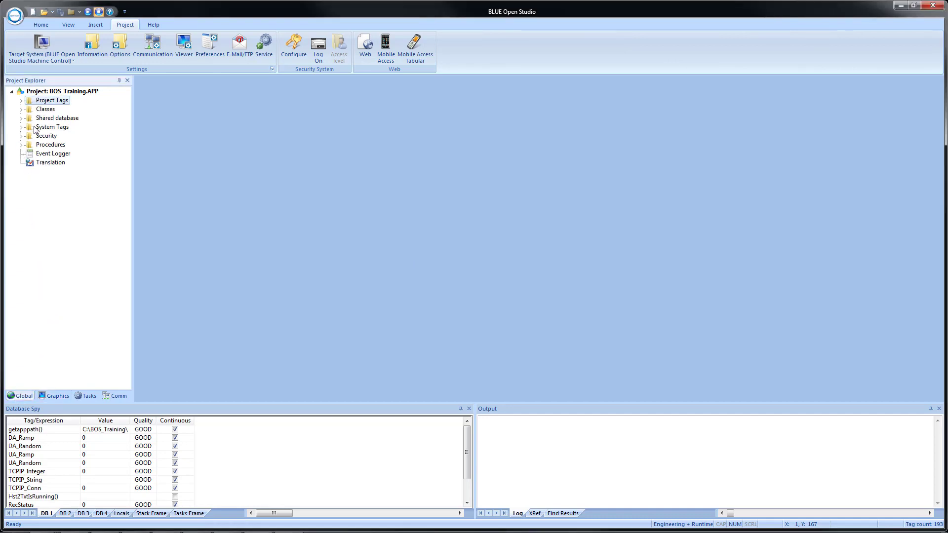
right_click(44, 110)
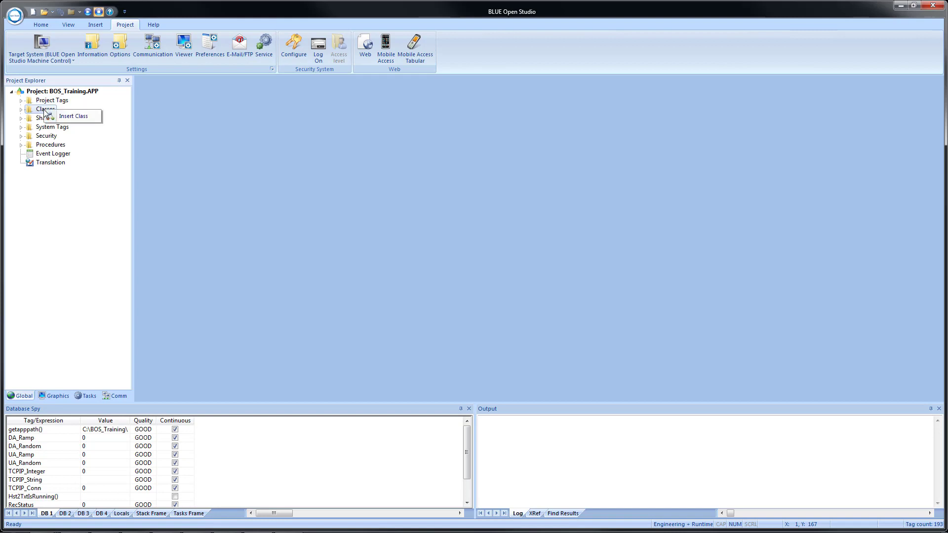
left_click(64, 116)
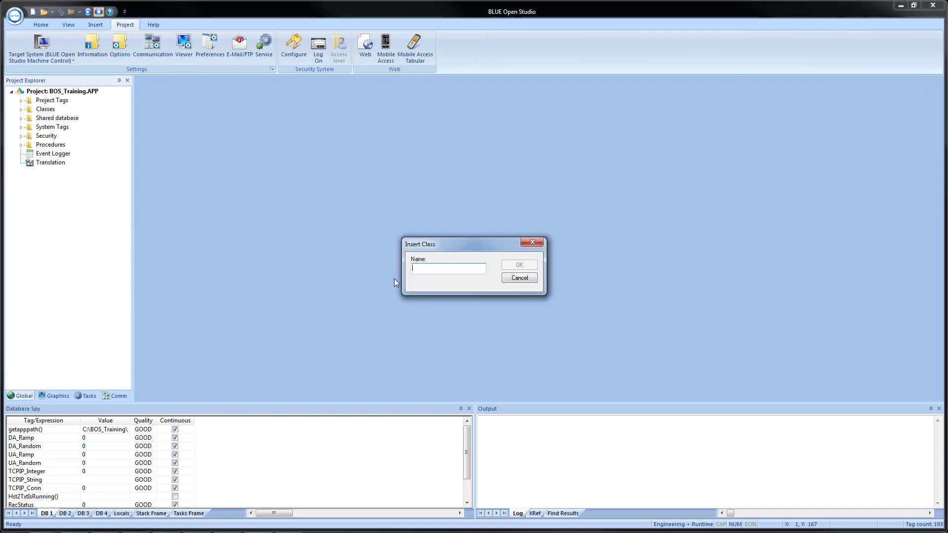
type("cEmail")
key("Return")
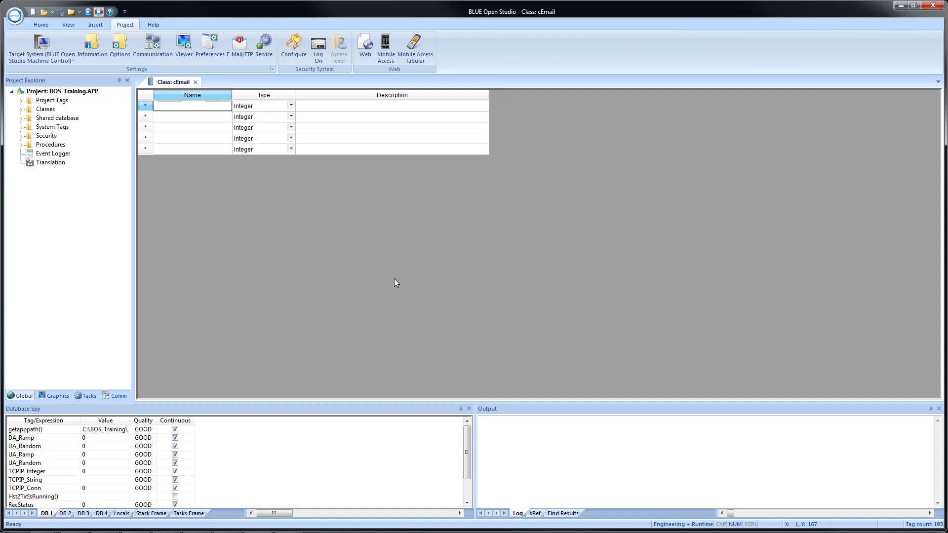
Open Email Class.txt from the BOS Training Files folder on drive C and copy all its class member definitions
key("super+e")
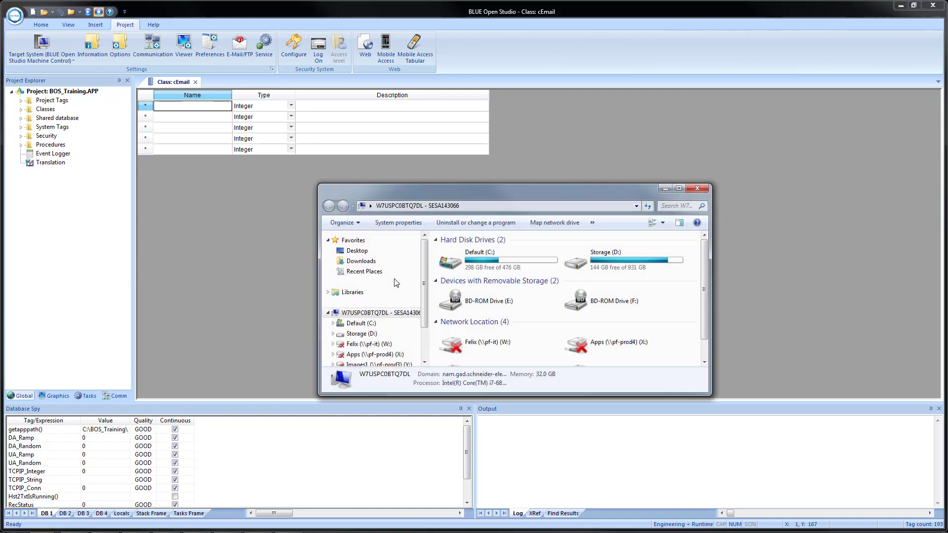
double_click(460, 265)
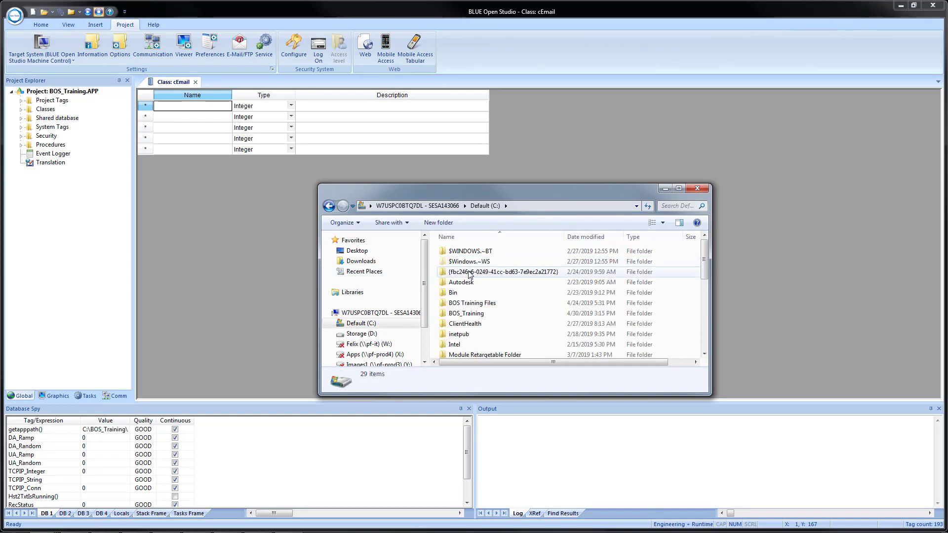
double_click(482, 303)
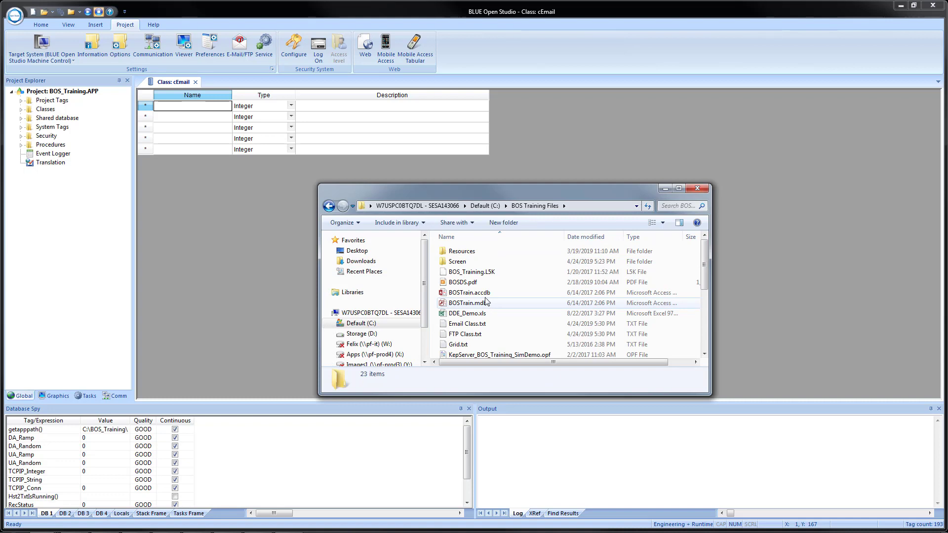
double_click(459, 325)
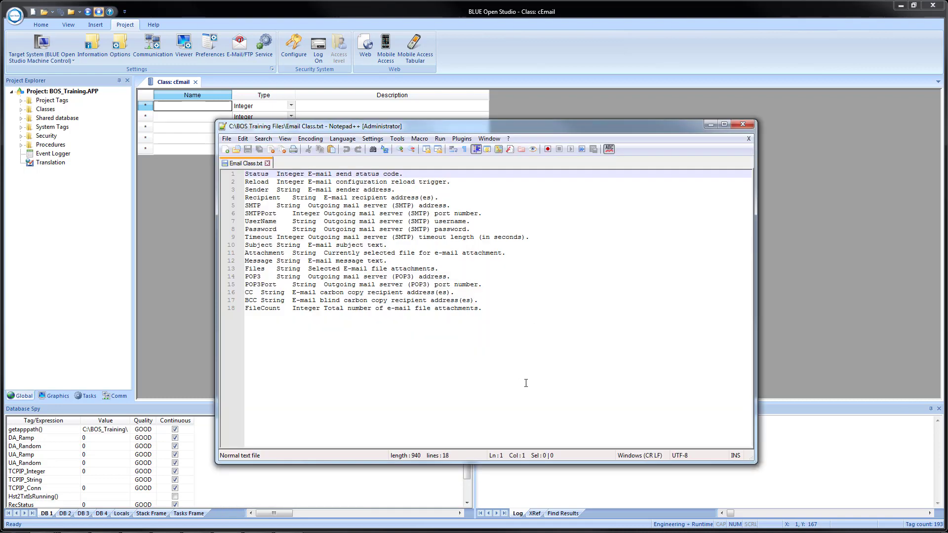
left_click(299, 206)
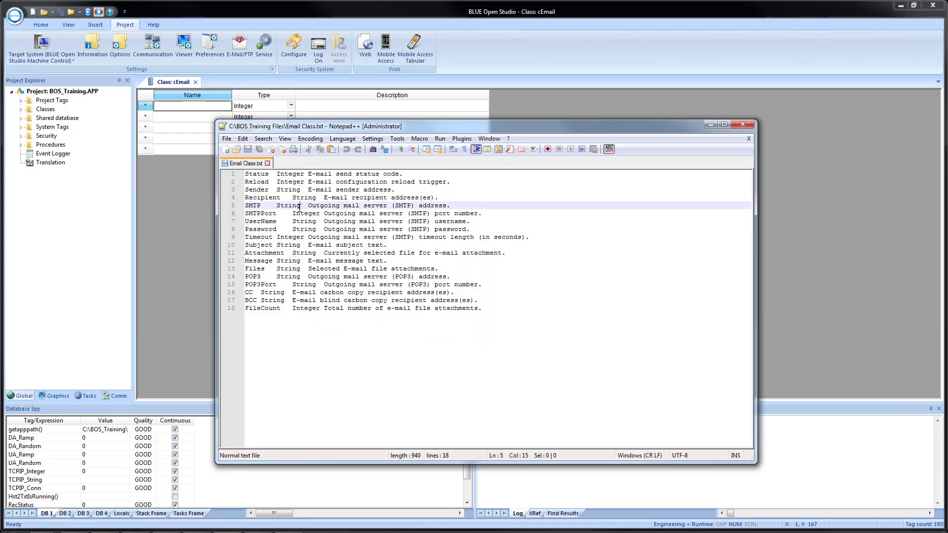
key("ctrl+a")
key("ctrl+c")
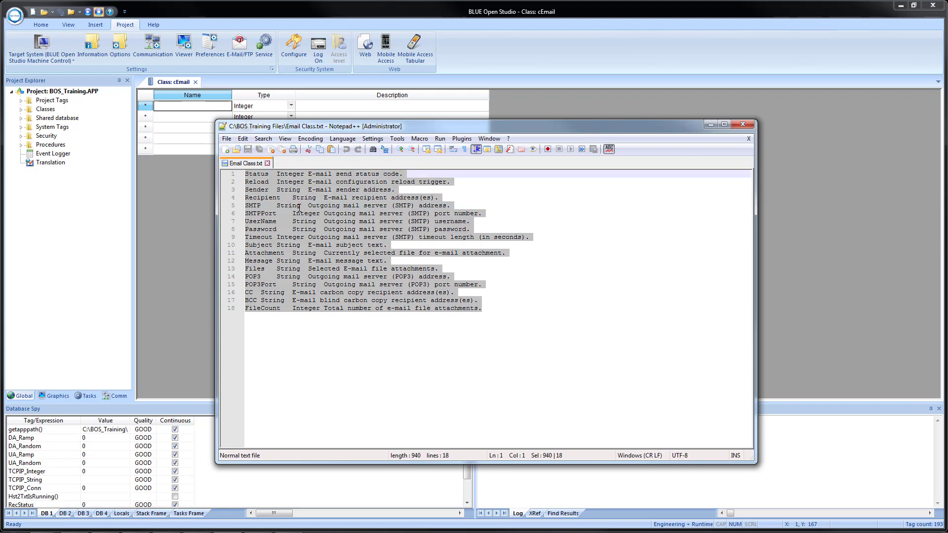
Paste the copied member definitions into the cEmail class, starting at its first row, and close the class sheet
left_click(179, 222)
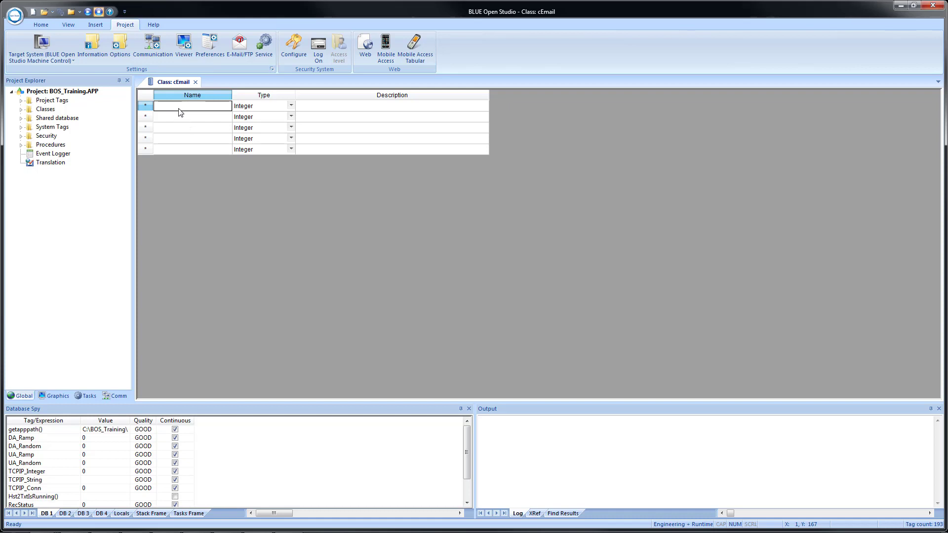
key("ctrl+v")
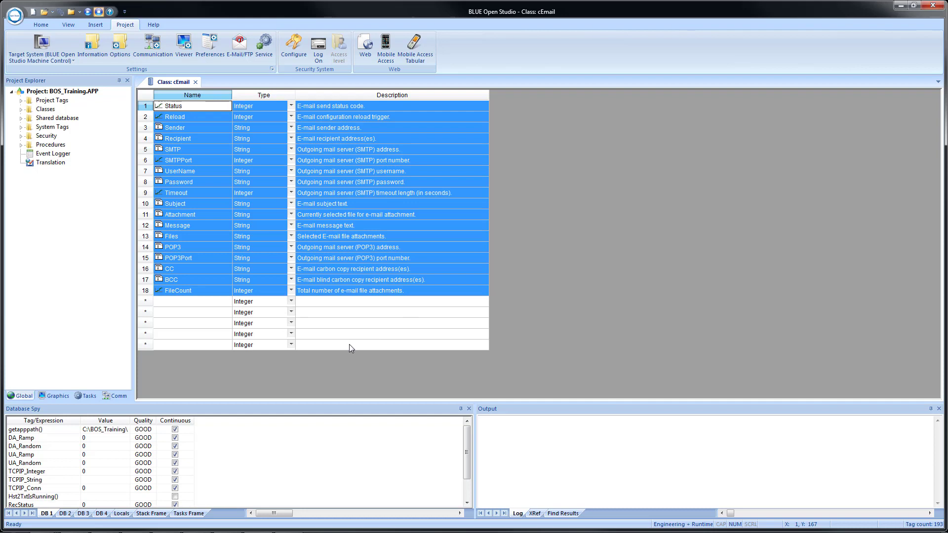
left_click(195, 82)
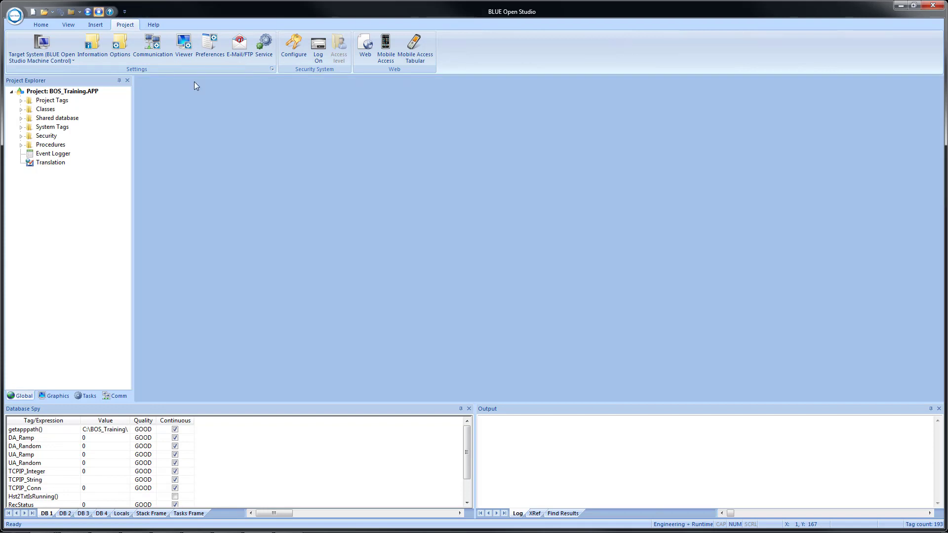
Add a project tag named Email of type cEmail at the end of the tag datasheet and close the datasheet
left_click(21, 102)
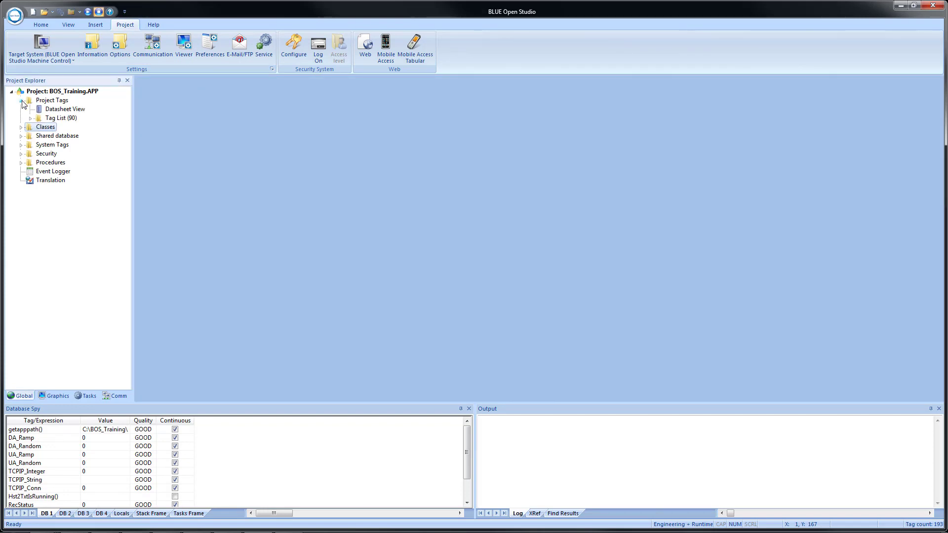
double_click(65, 112)
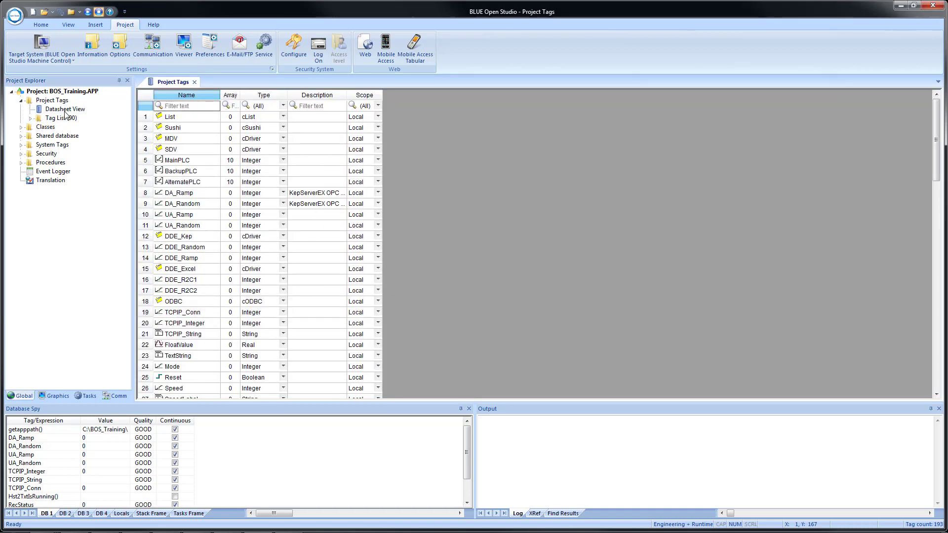
scroll(213, 228, "down", 20)
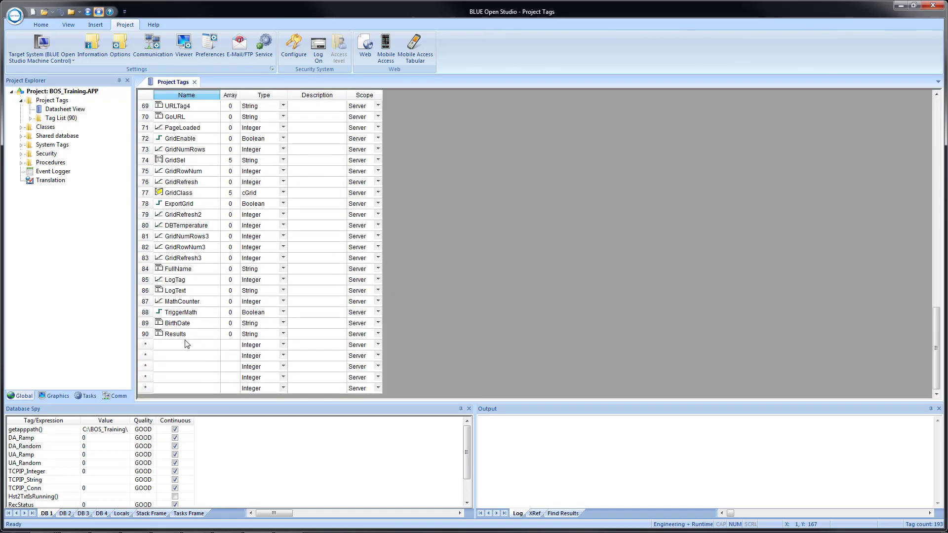
left_click(179, 345)
type("Email")
left_click(261, 345)
left_click(281, 346)
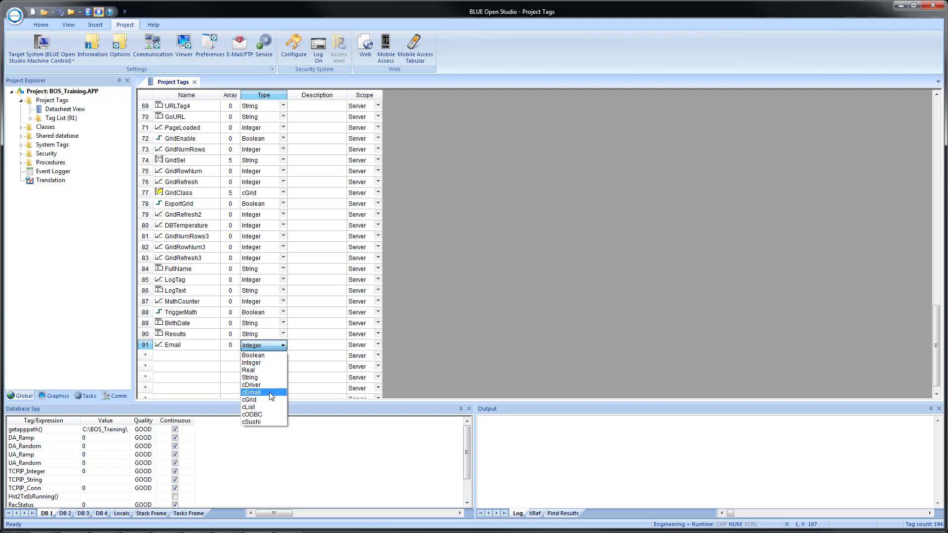
left_click(270, 394)
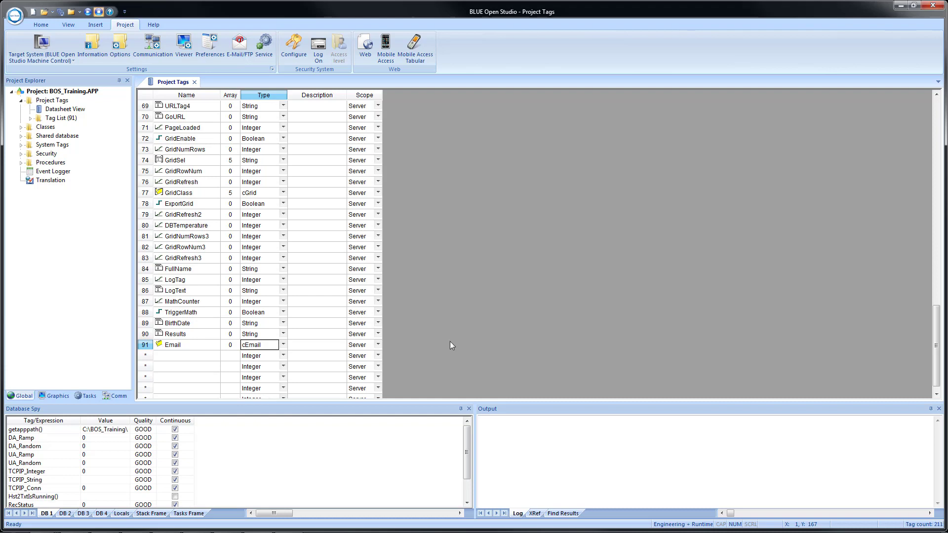
left_click(195, 82)
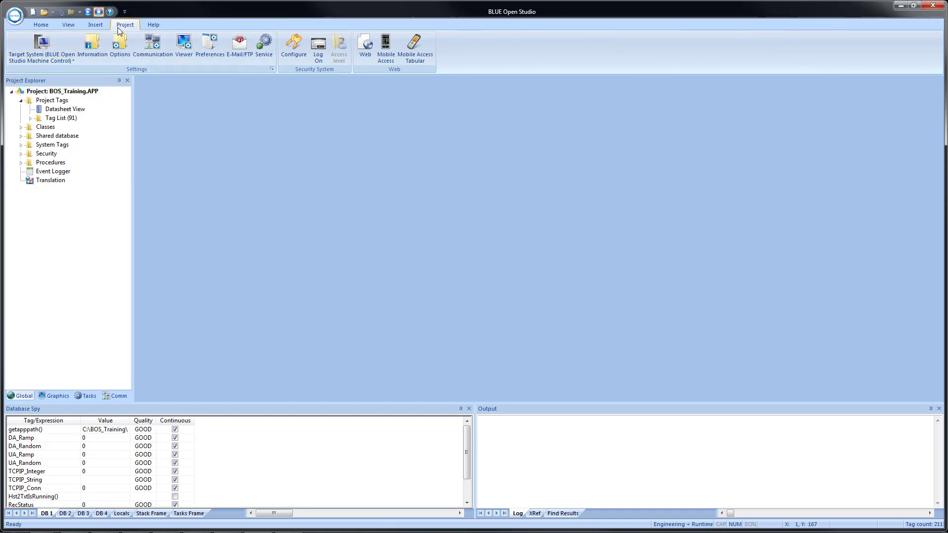
Configure the project's outgoing mail with the sender's e-mail address, server smtp.gmail.com, port 465 and a timeout of 0 seconds
left_click(238, 48)
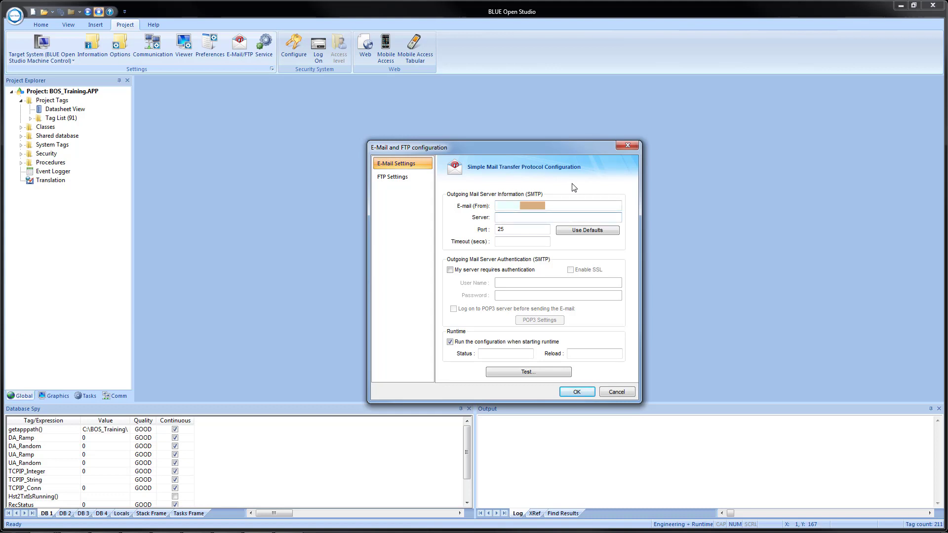
type("smtp.gmail.com")
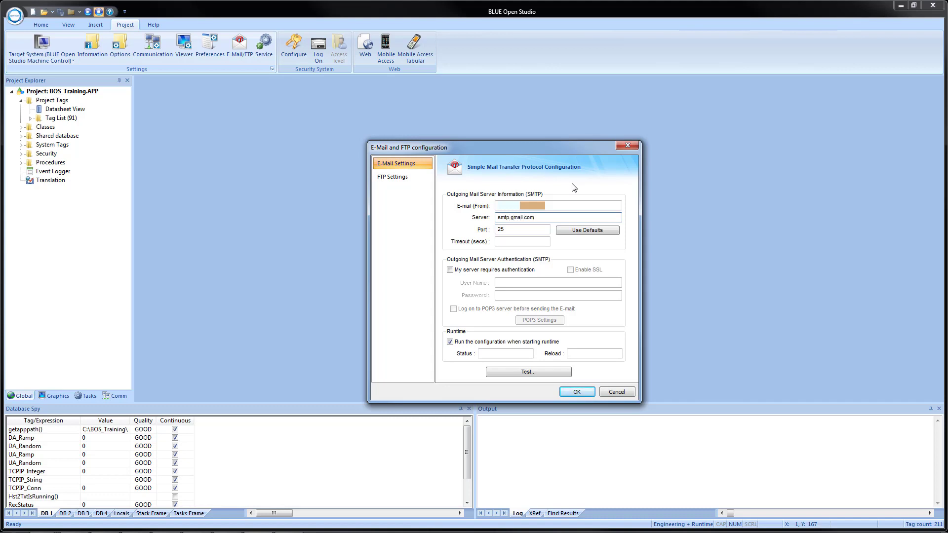
key("Tab")
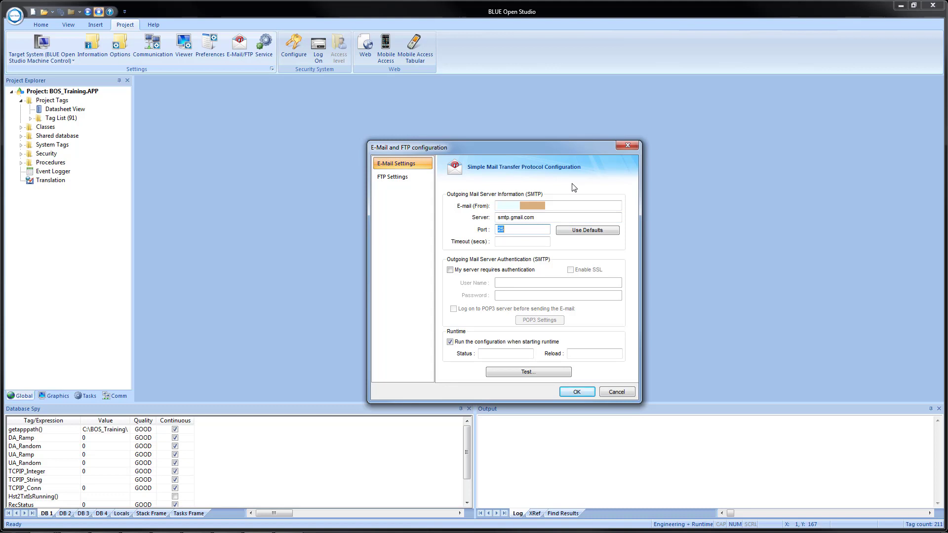
type("46")
key("Tab")
type("0")
Enable server authentication with SSL for outgoing mail, and enter the account's user name and password
left_click(450, 271)
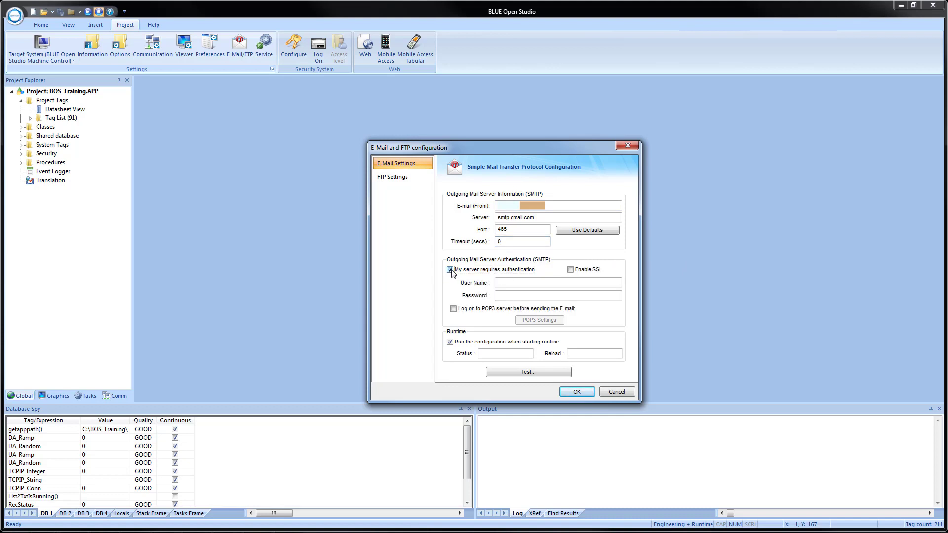
left_click(570, 270)
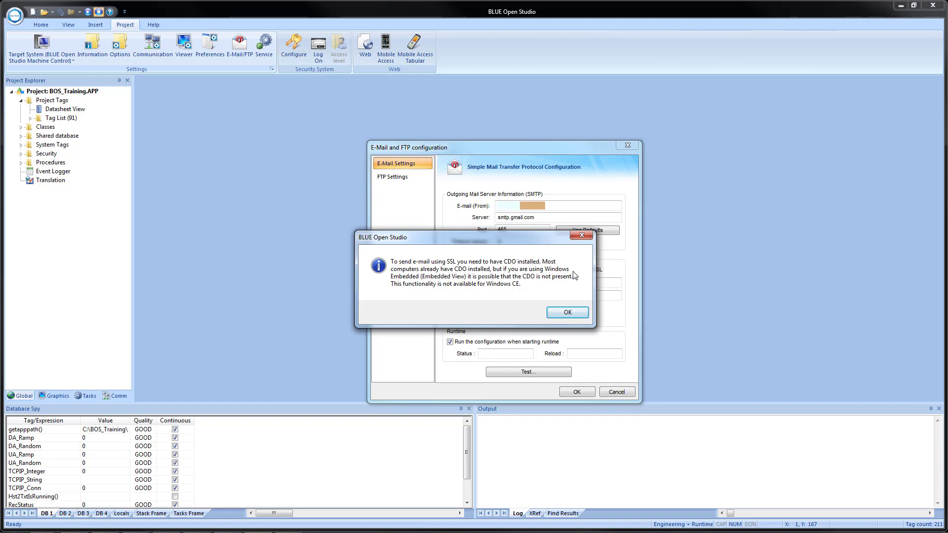
left_click(558, 313)
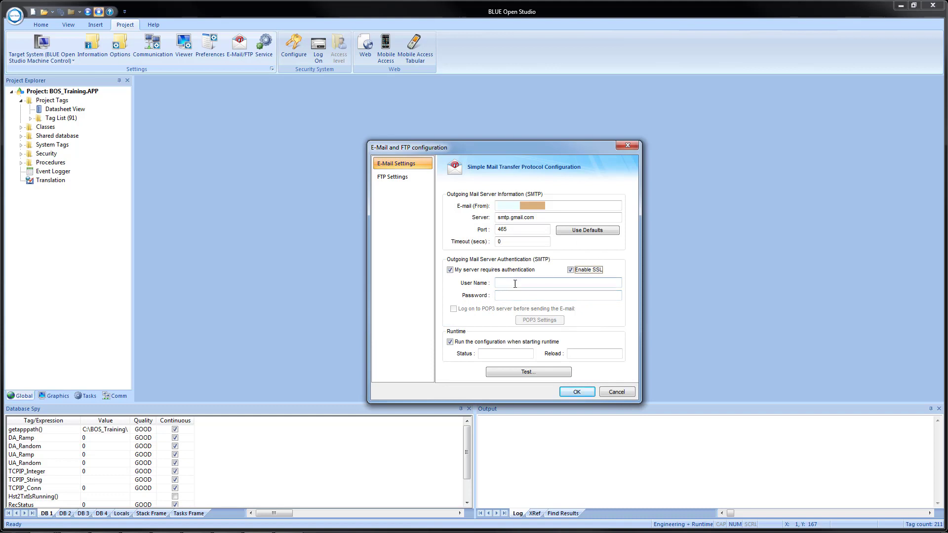
left_click(518, 283)
type("••••••••••")
key("Tab")
type("••••••••")
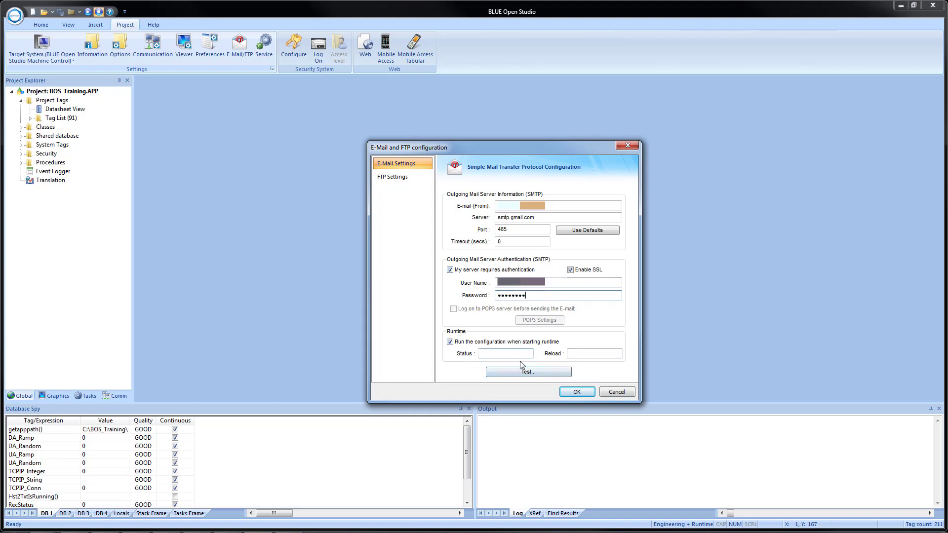
Assign Email.Status as the runtime status tag and Email.Reload as the reload tag
left_click(495, 354)
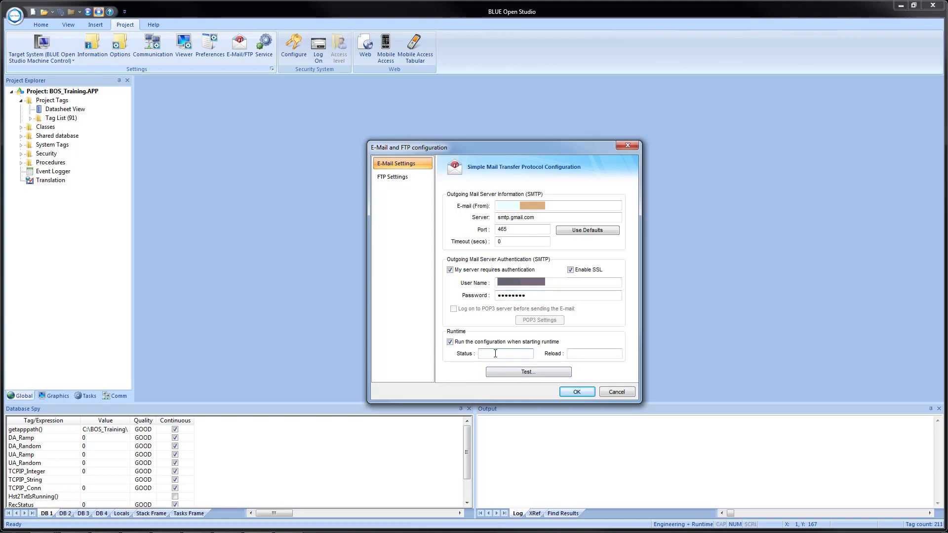
type("Email.Status")
left_click(585, 354)
type("Email.Reload")
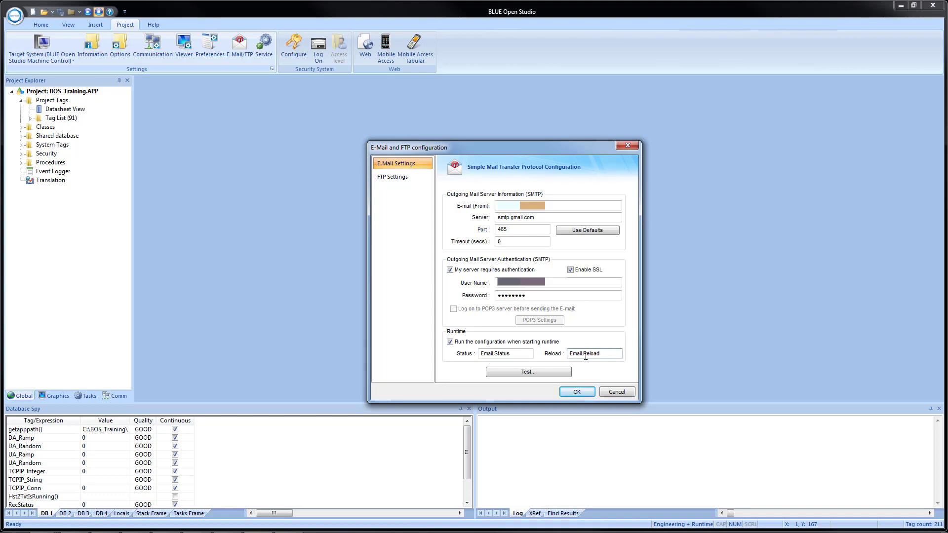
right_click(603, 355)
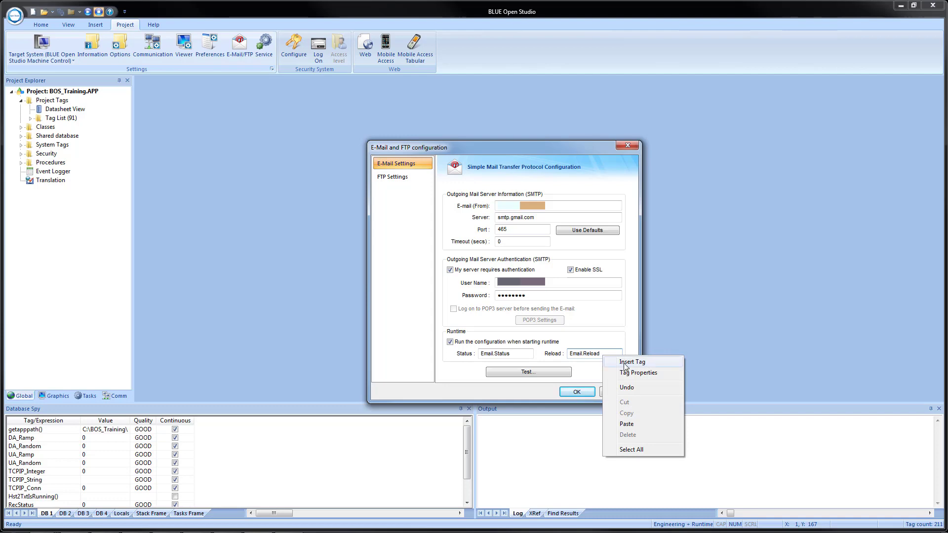
left_click(625, 363)
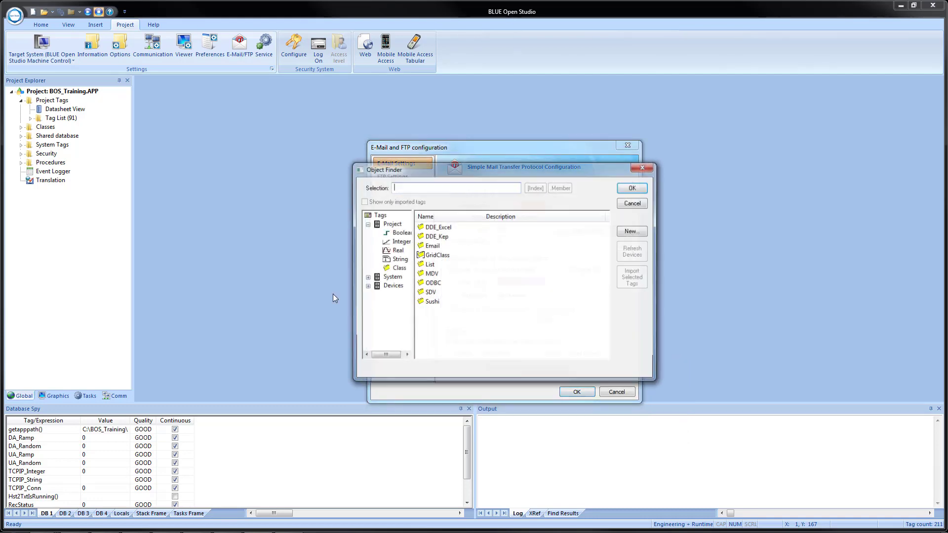
left_click(634, 204)
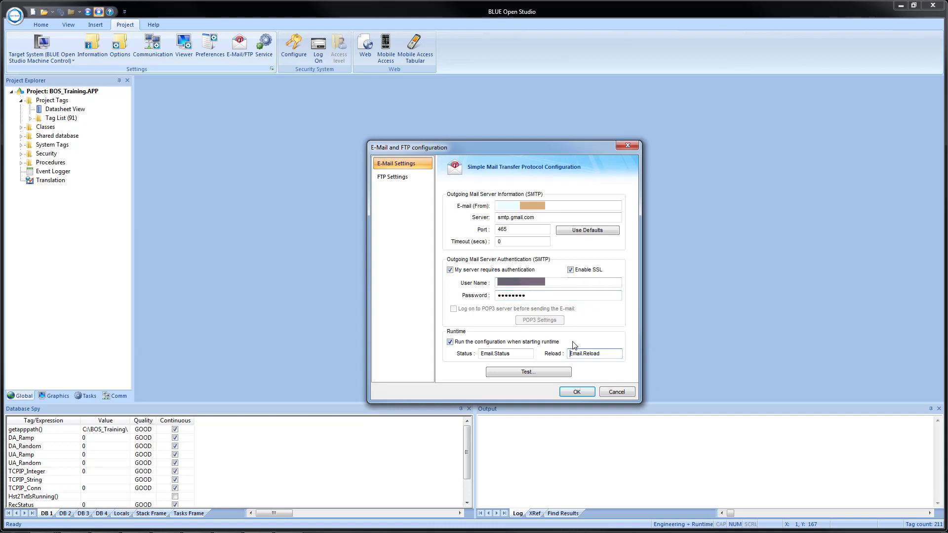
Send a test e-mail with the configured mail settings to the recipient's e-mail address
left_click(526, 376)
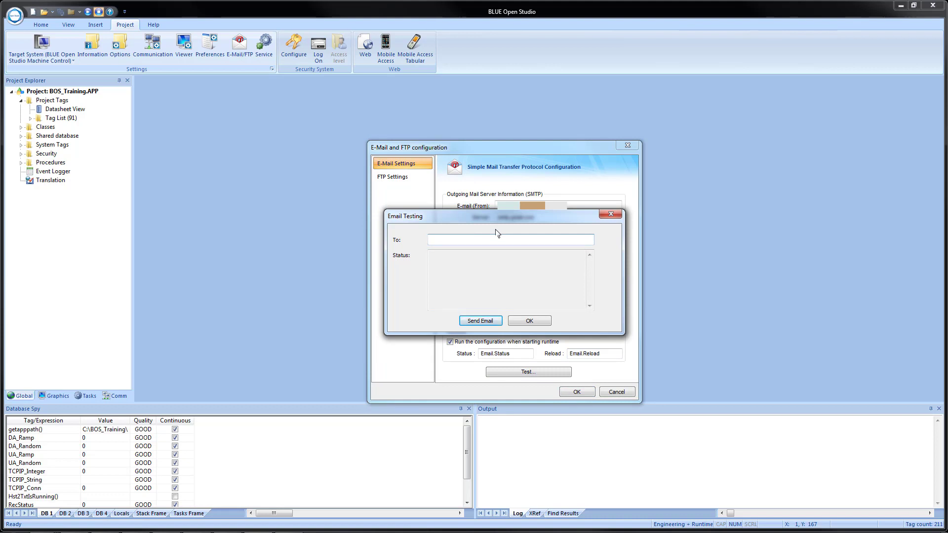
type("******")
left_click(475, 322)
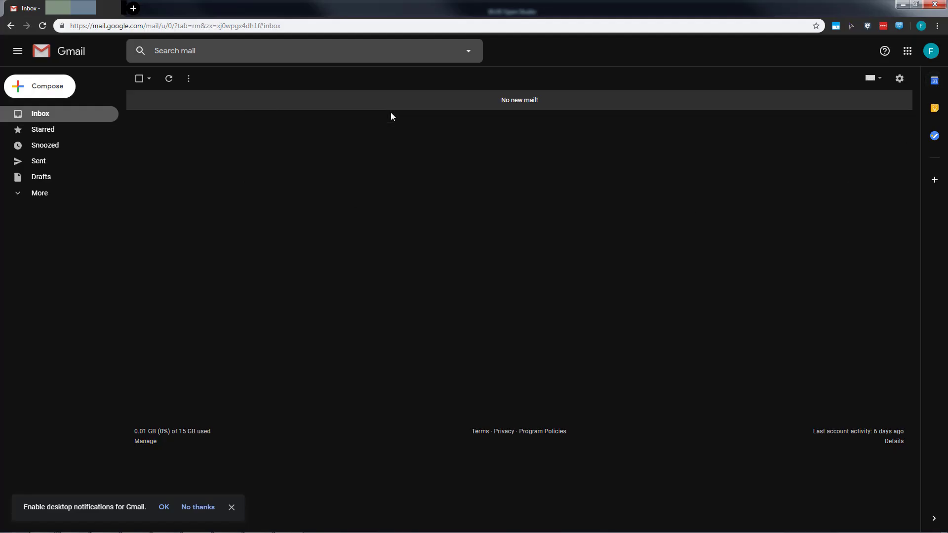
Open the Google Account's security settings and turn on access for less secure apps
left_click(932, 57)
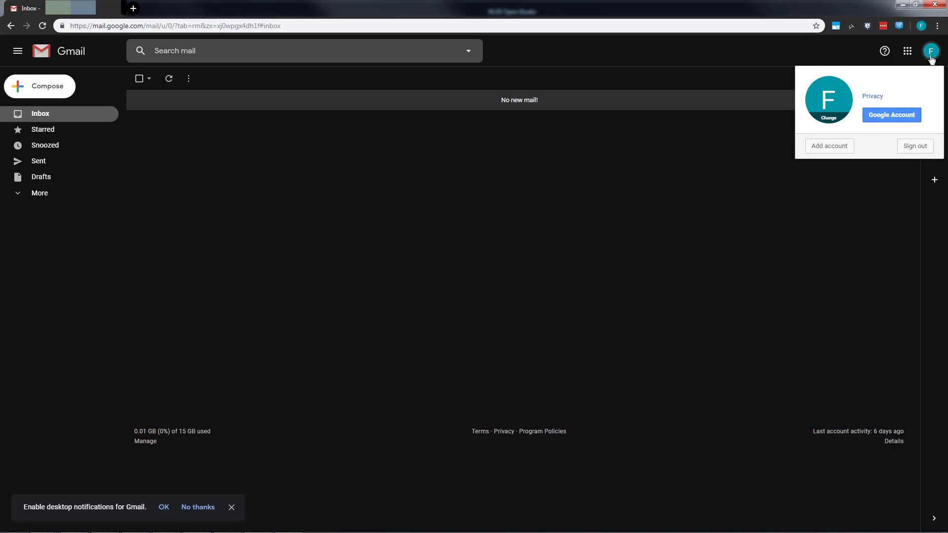
left_click(891, 115)
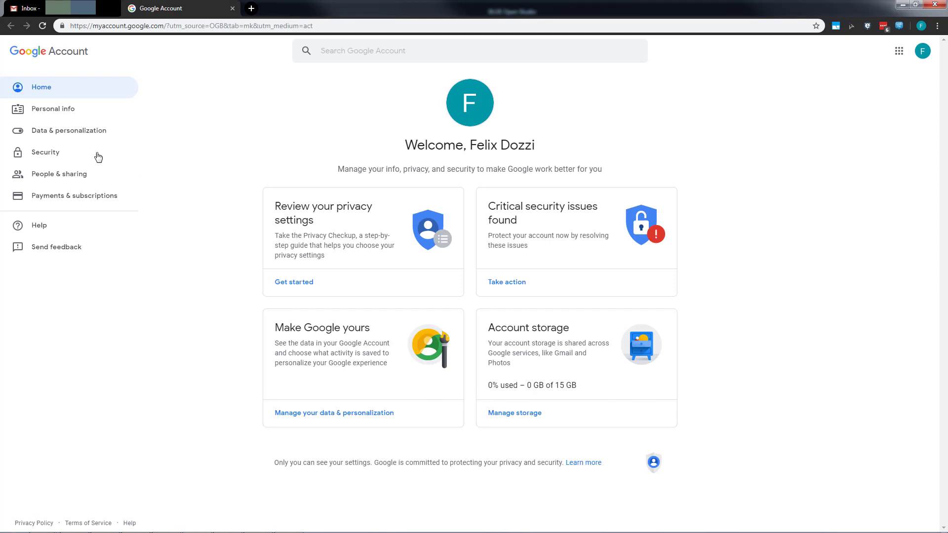
left_click(41, 154)
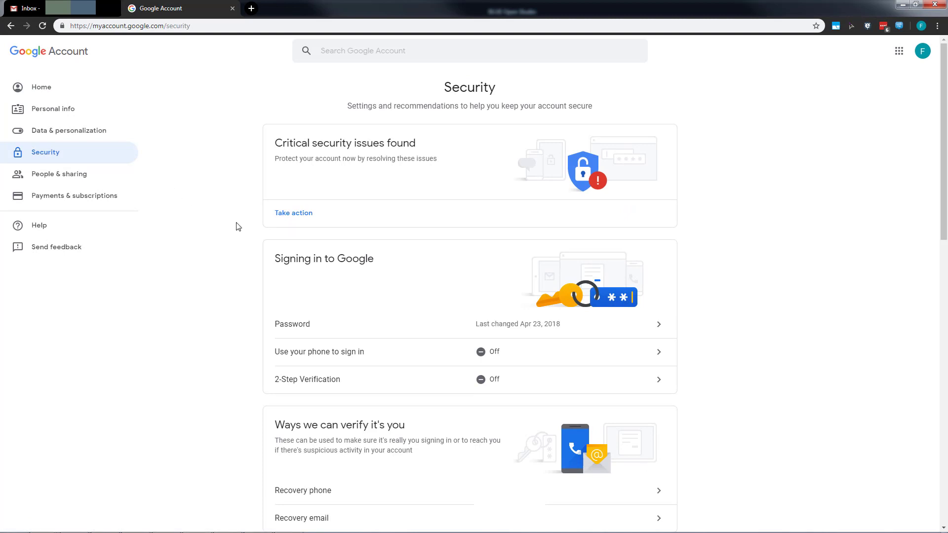
scroll(238, 237, "down", 5)
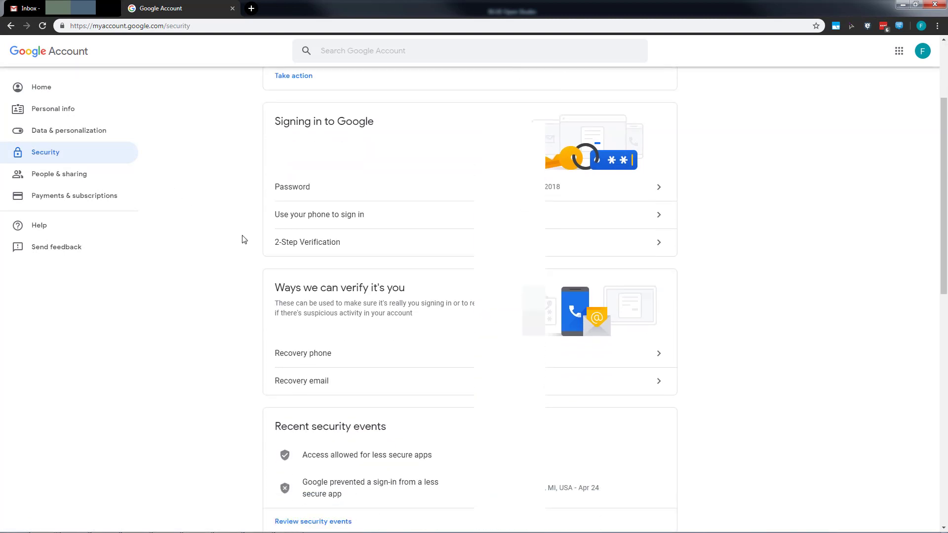
scroll(242, 239, "down", 10)
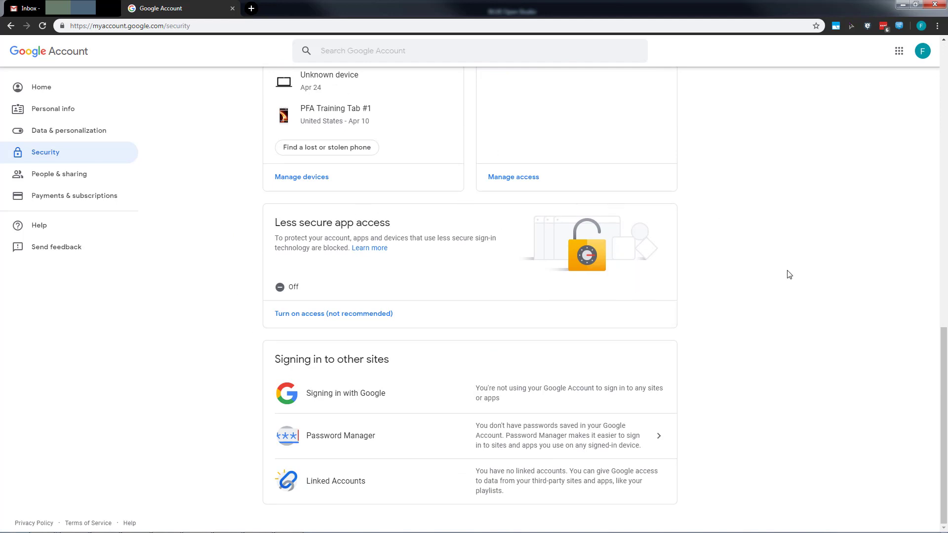
left_click(313, 316)
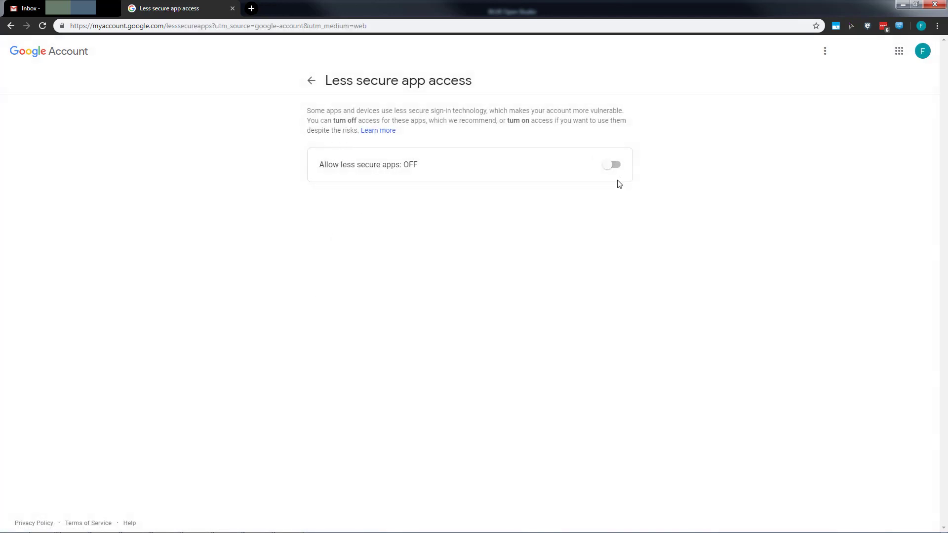
left_click(610, 164)
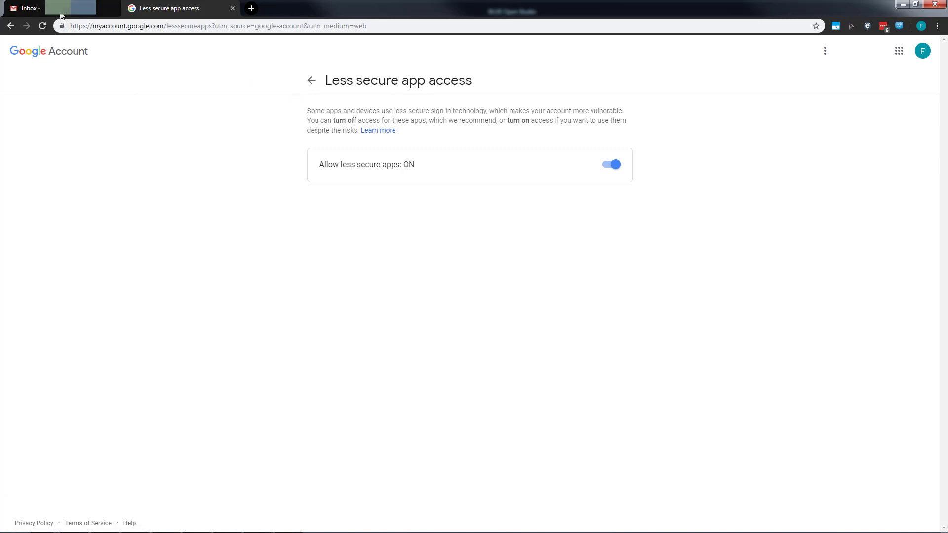
Return to the Gmail inbox and delete Google's "Critical security alert" message
left_click(29, 8)
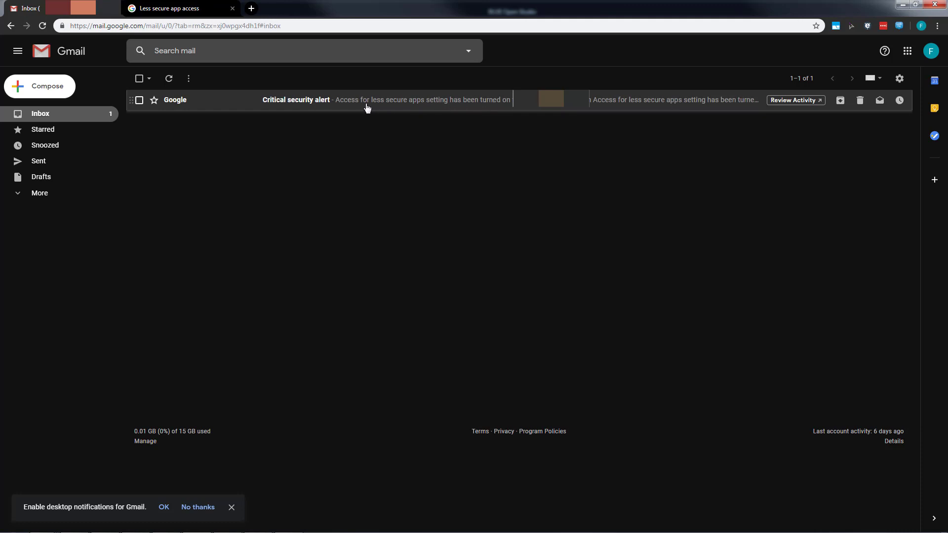
left_click(139, 101)
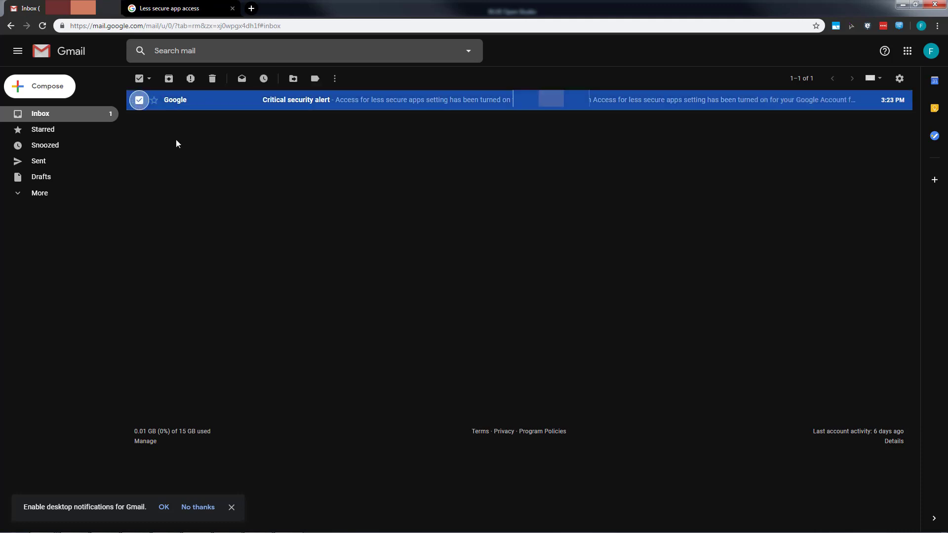
left_click(211, 78)
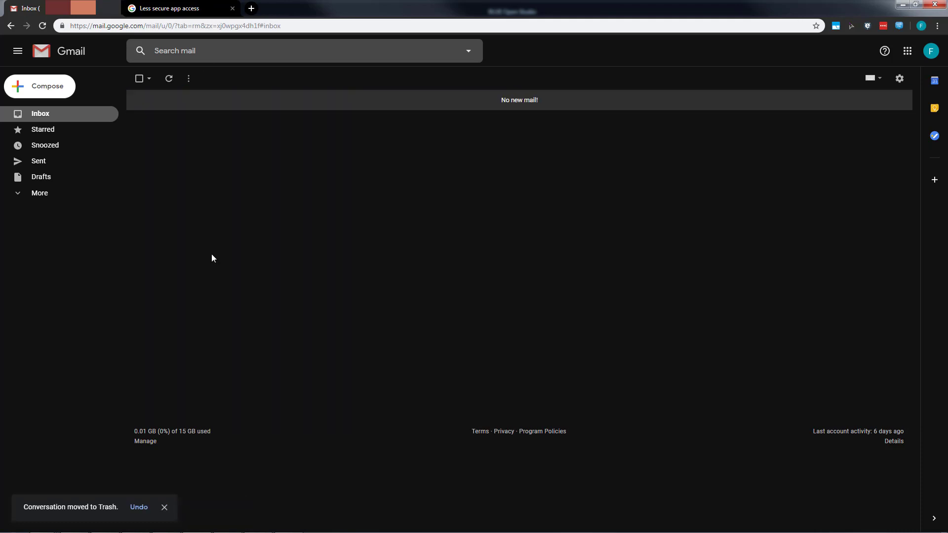
Switch back to BLUE Open Studio and resend the test e-mail to the same recipient
left_click(899, 5)
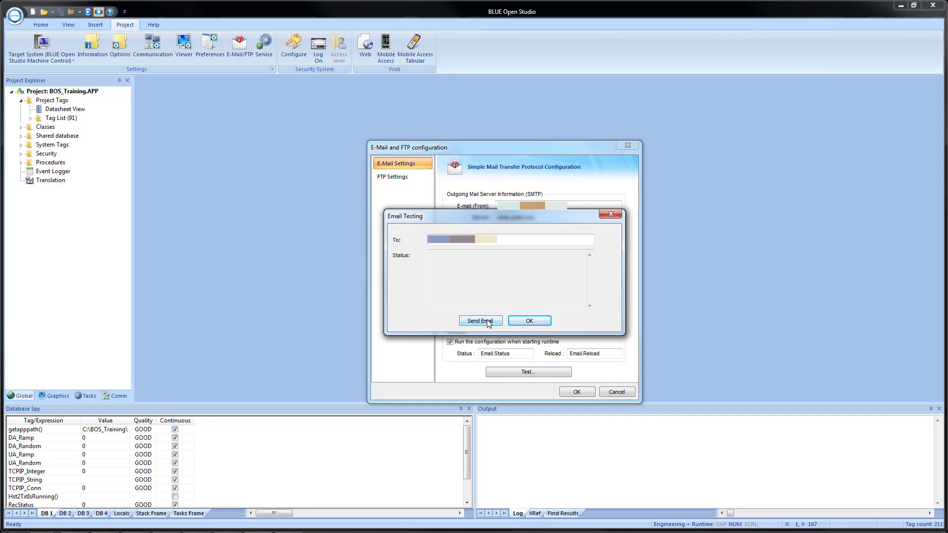
left_click(487, 321)
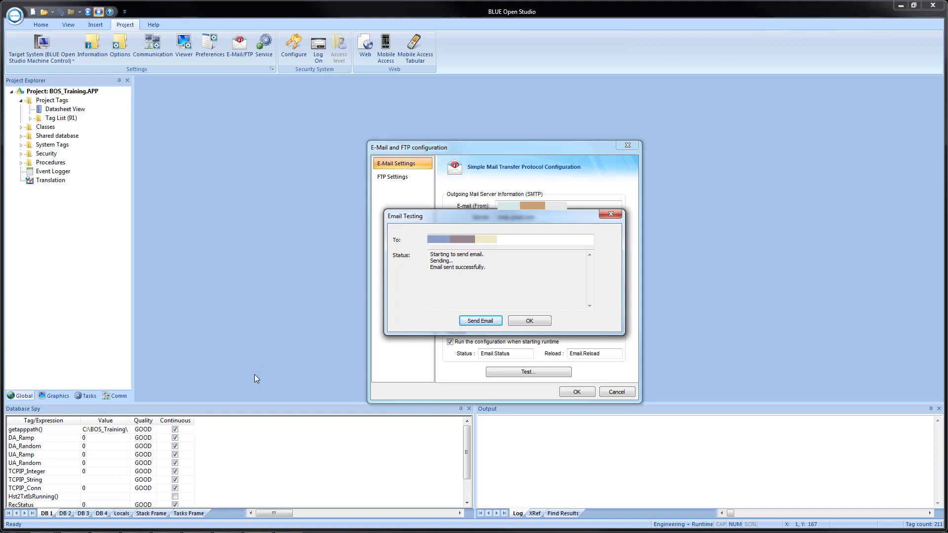
Switch to the Gmail inbox and delete the received "Email and FTP configuration test" message
key("alt+Tab")
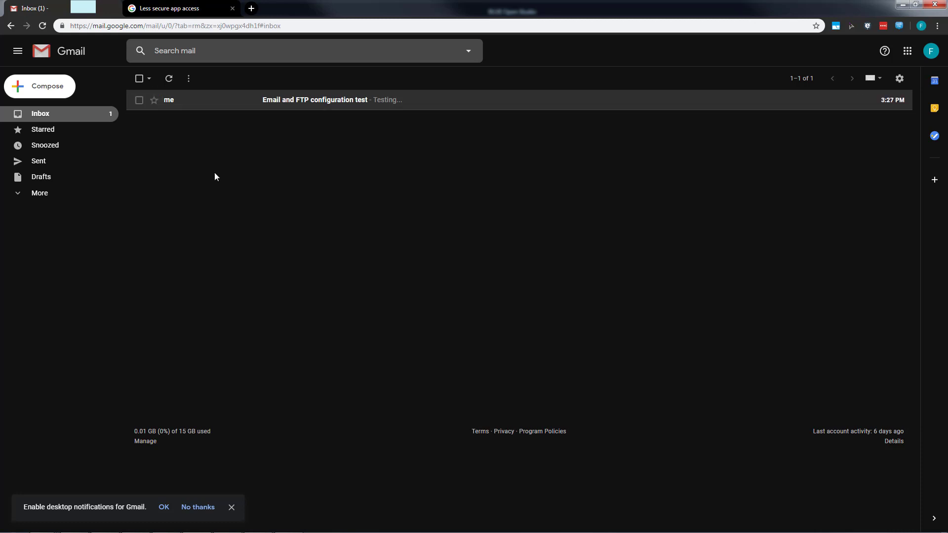
left_click(139, 100)
left_click(210, 86)
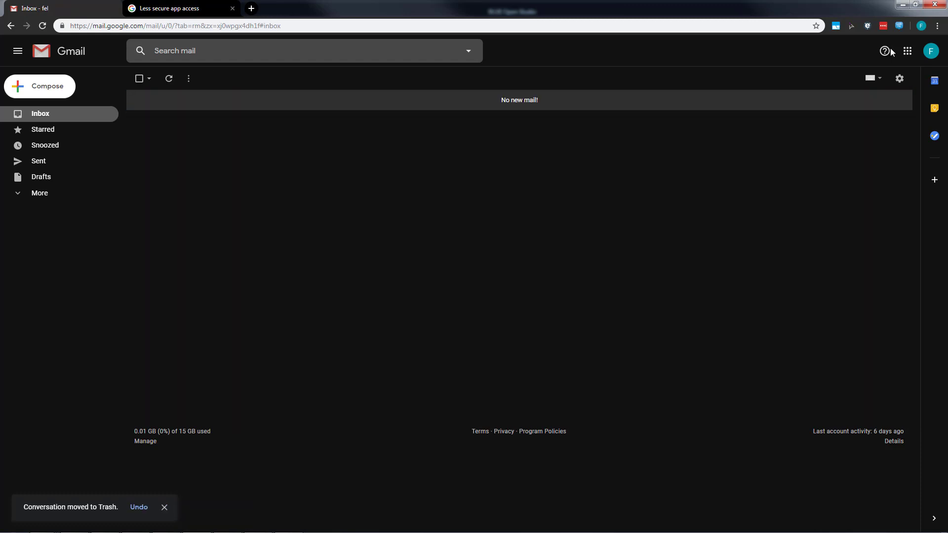
Return to BLUE Open Studio, accept the e-mail test and configuration, and close the program
left_click(902, 4)
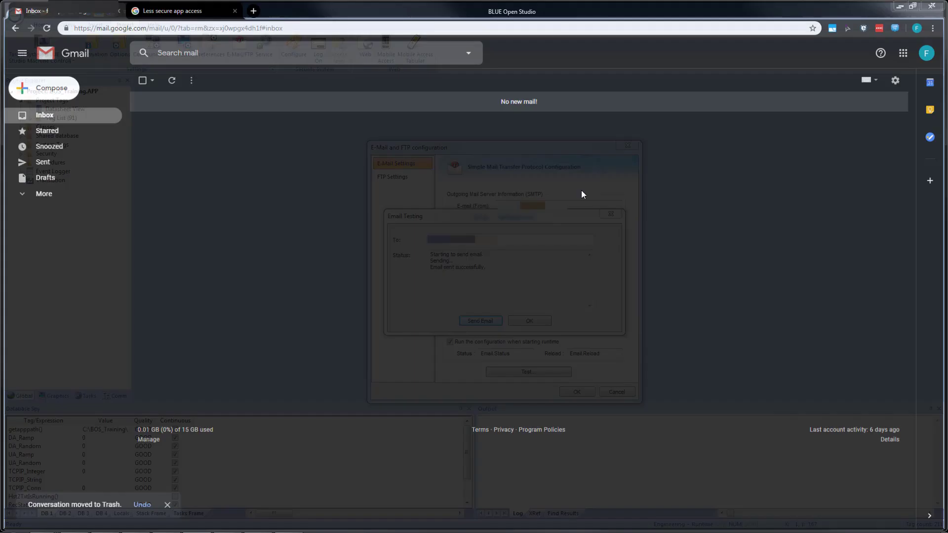
left_click(518, 323)
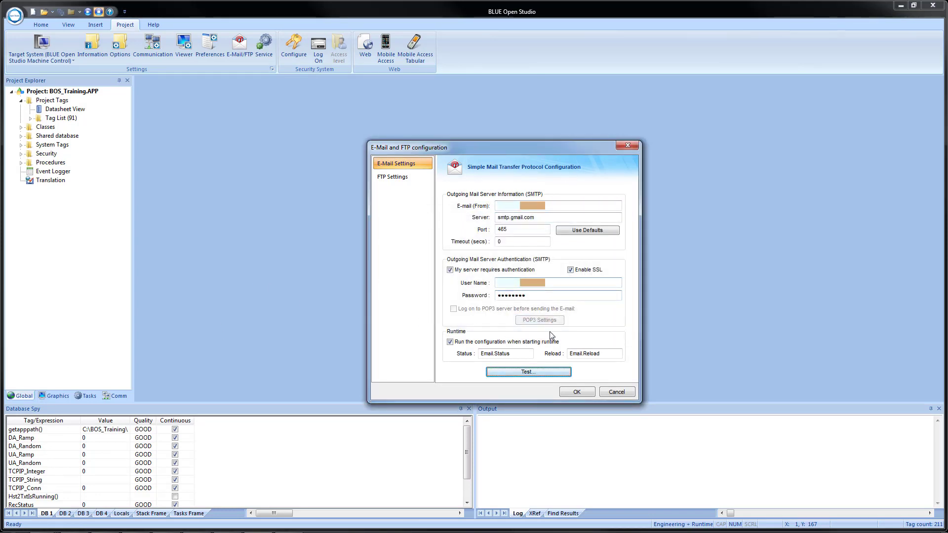
left_click(578, 392)
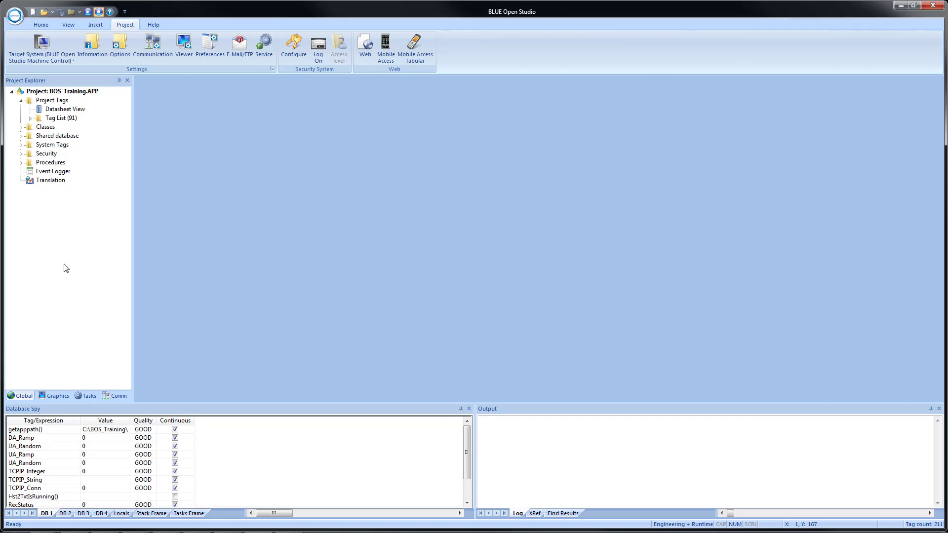
left_click(932, 5)
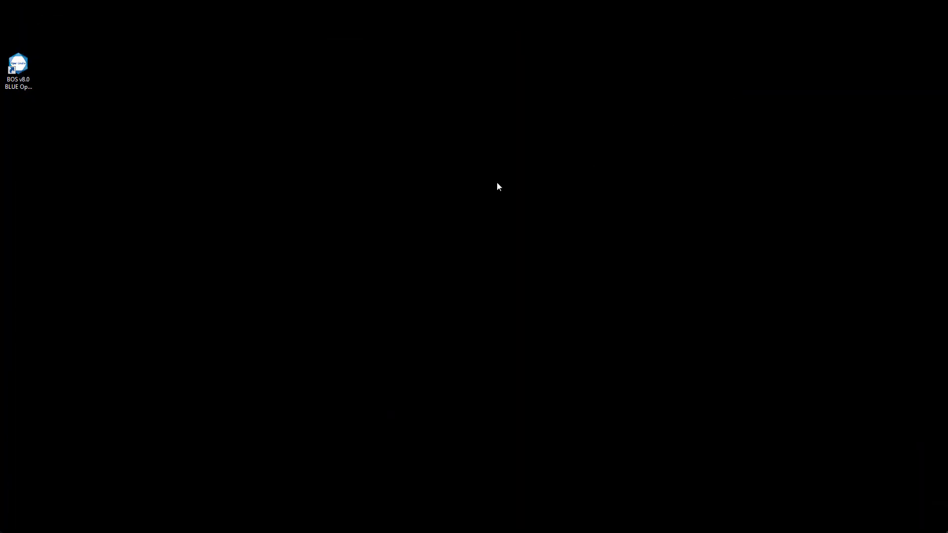
Open two Windows Explorer windows and place them side by side on the two halves of the desktop
key("super+e")
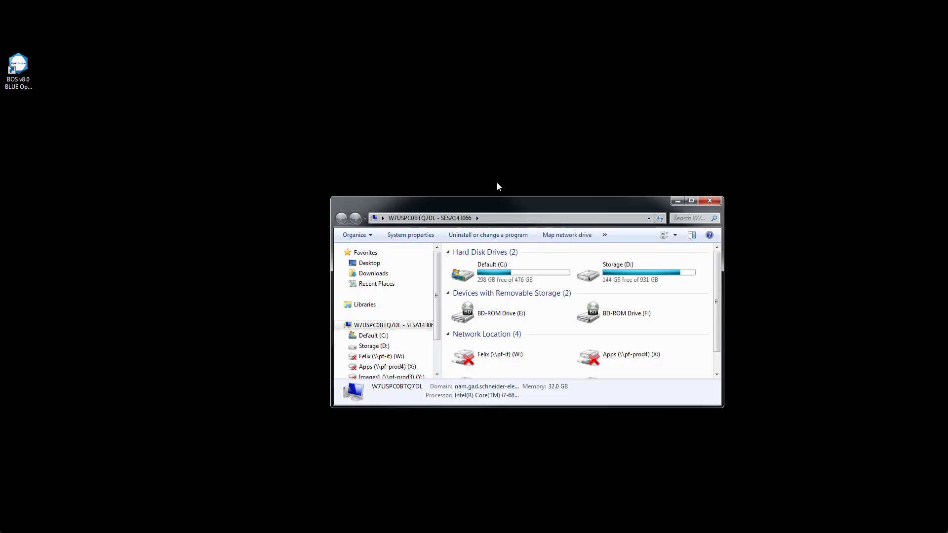
key("super+Left")
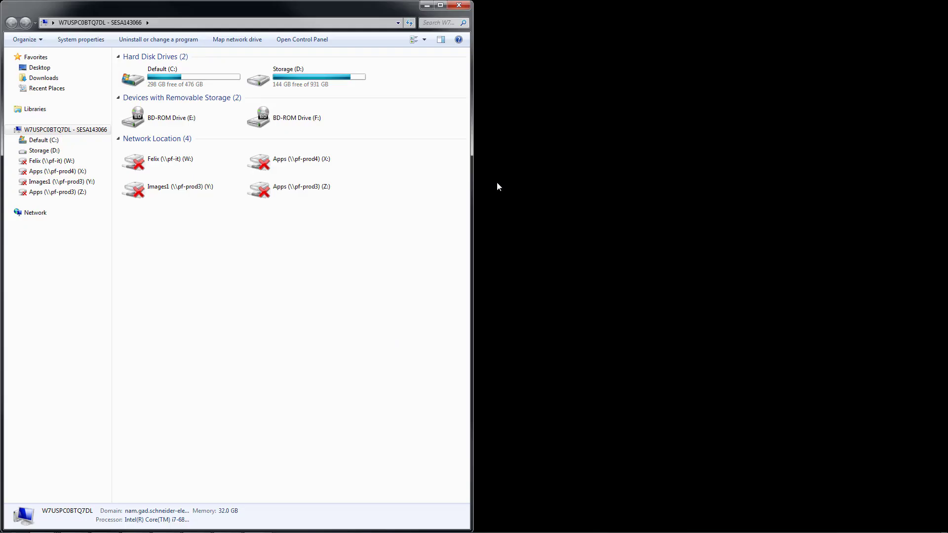
key("super+e")
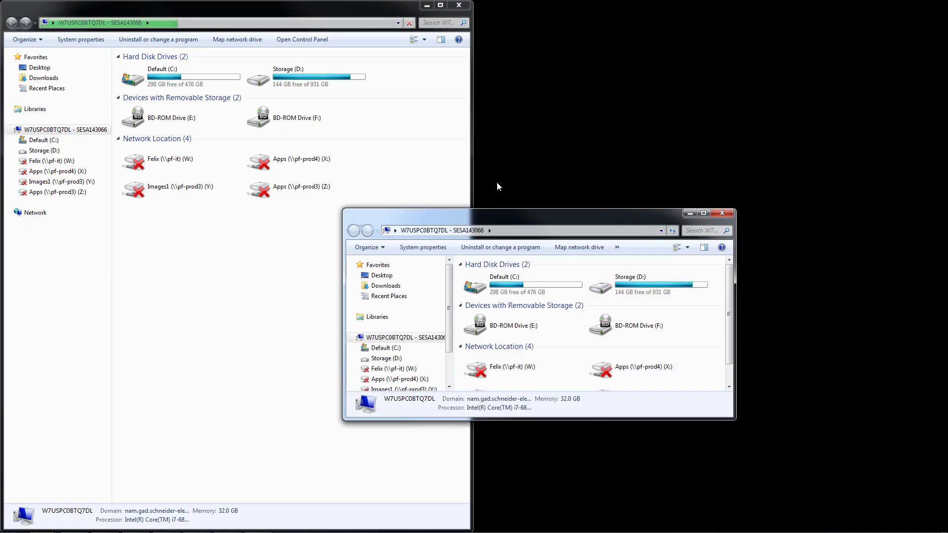
key("super+Right")
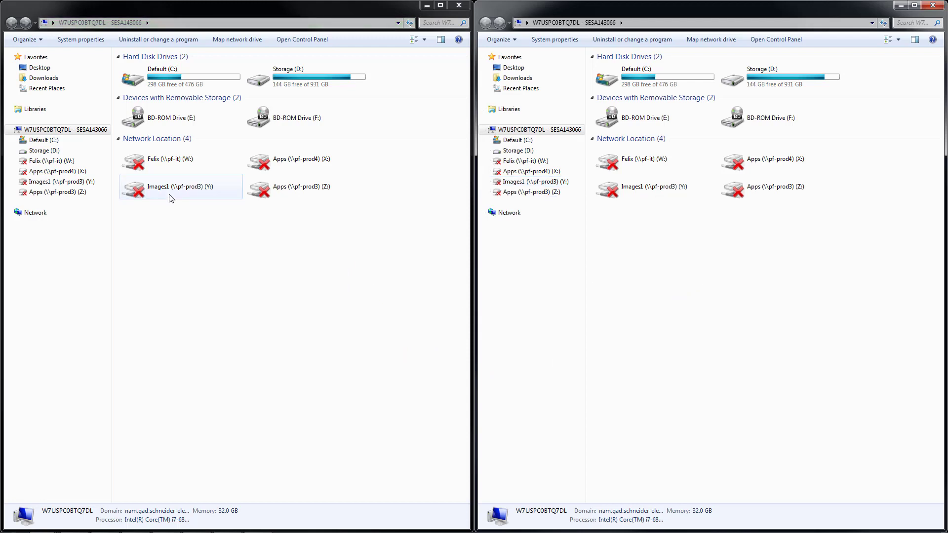
Open the Screen folder of C:\BOS_Training in one window and that of C:\BOS Training Files in the other
double_click(162, 87)
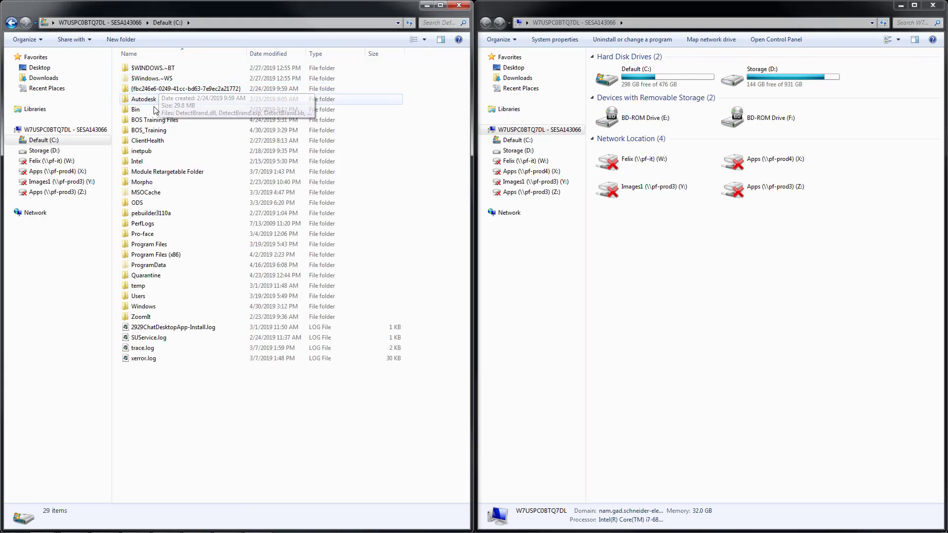
double_click(151, 131)
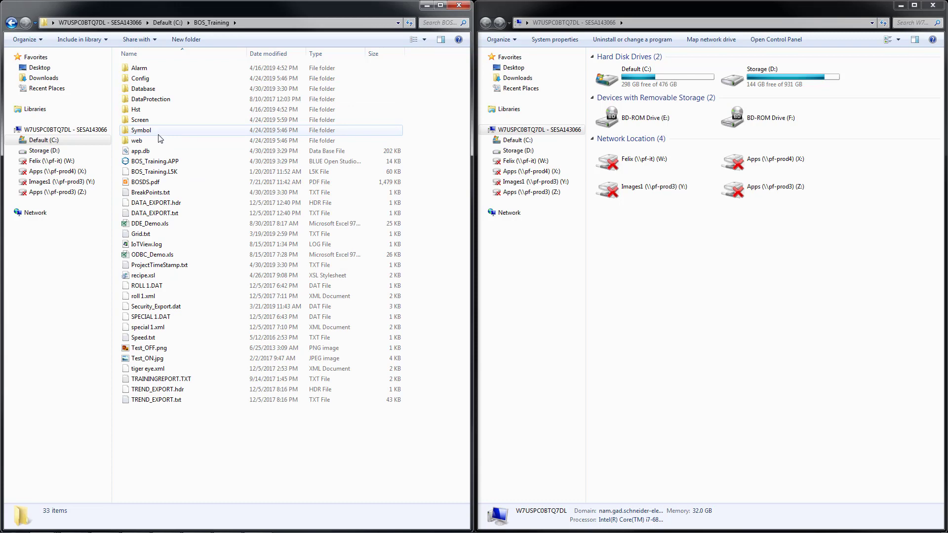
double_click(144, 121)
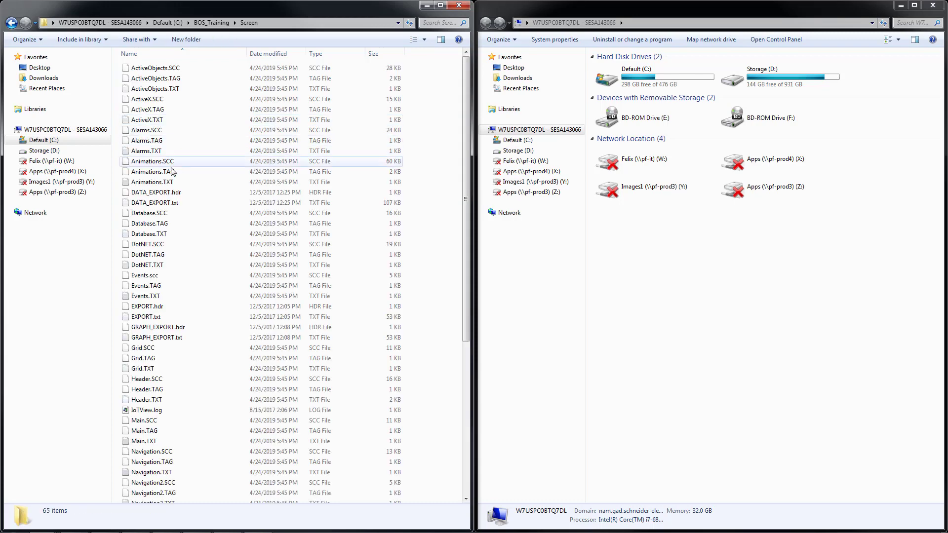
double_click(669, 84)
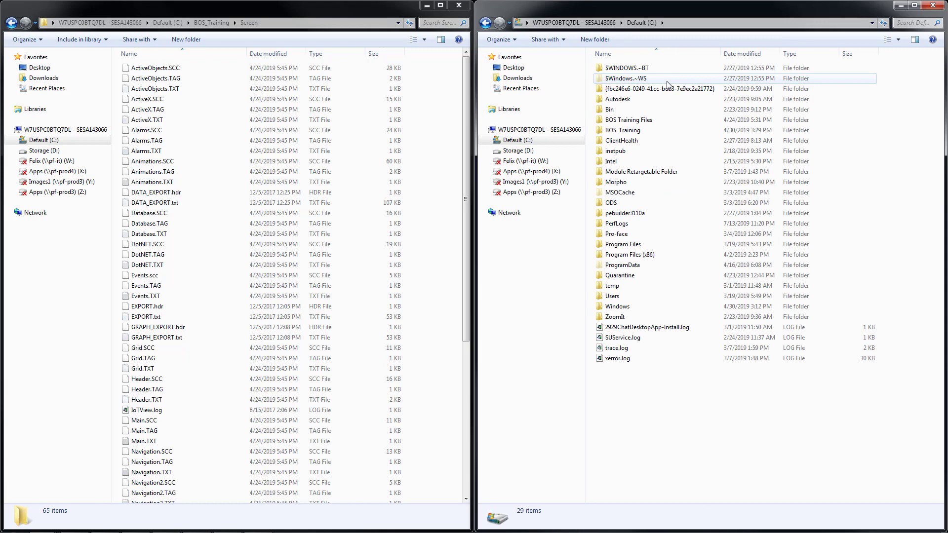
double_click(636, 121)
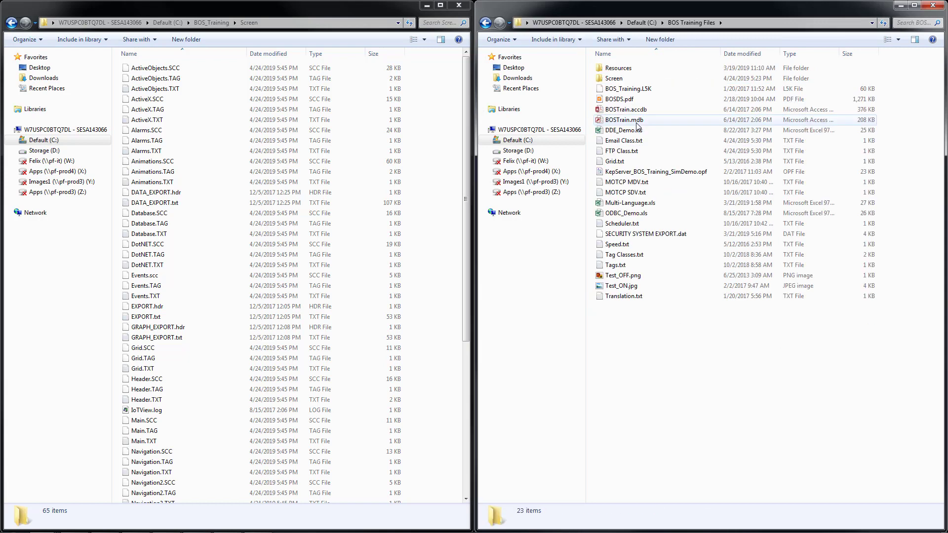
double_click(617, 79)
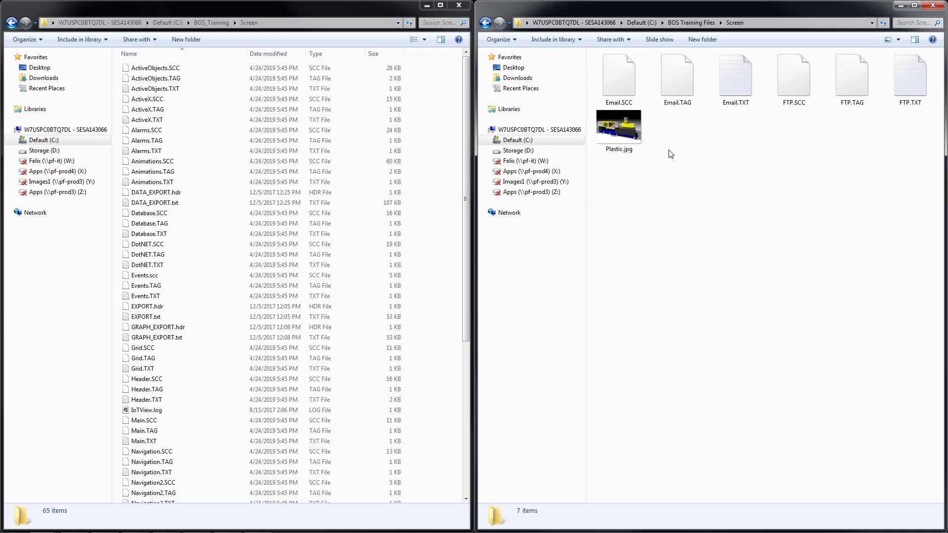
Copy Email.SCC, Email.TAG and Email.TXT from the training files into the BOS_Training Screen folder and close both windows
left_click(616, 80)
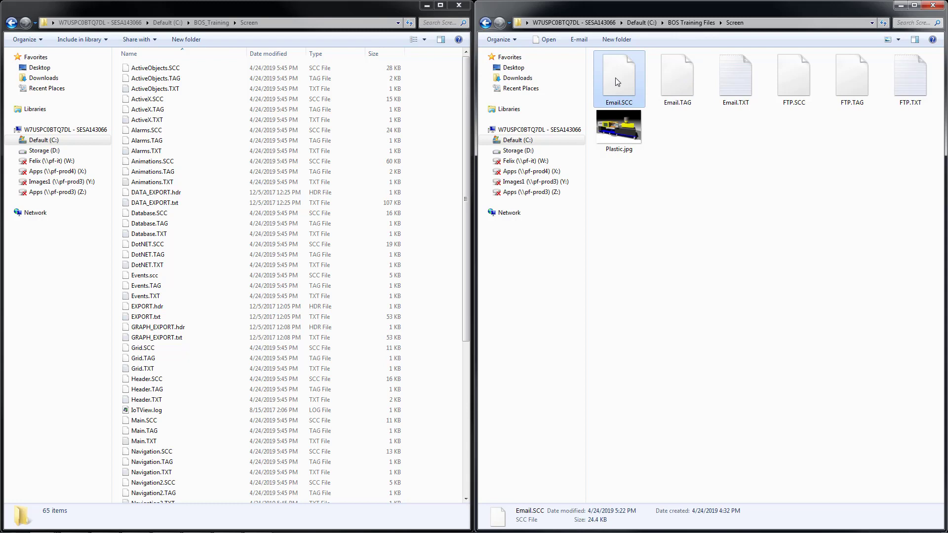
left_click(678, 76, "ctrl")
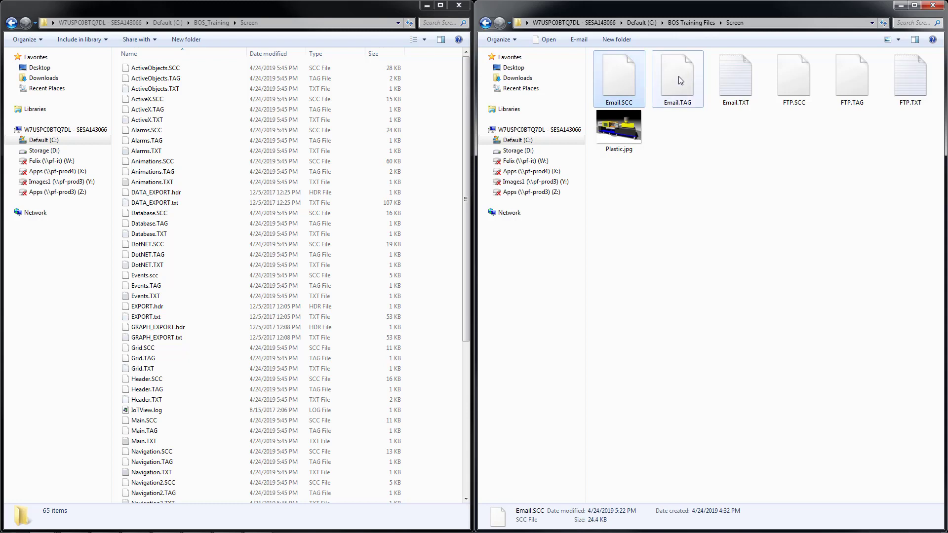
left_click(729, 79, "ctrl")
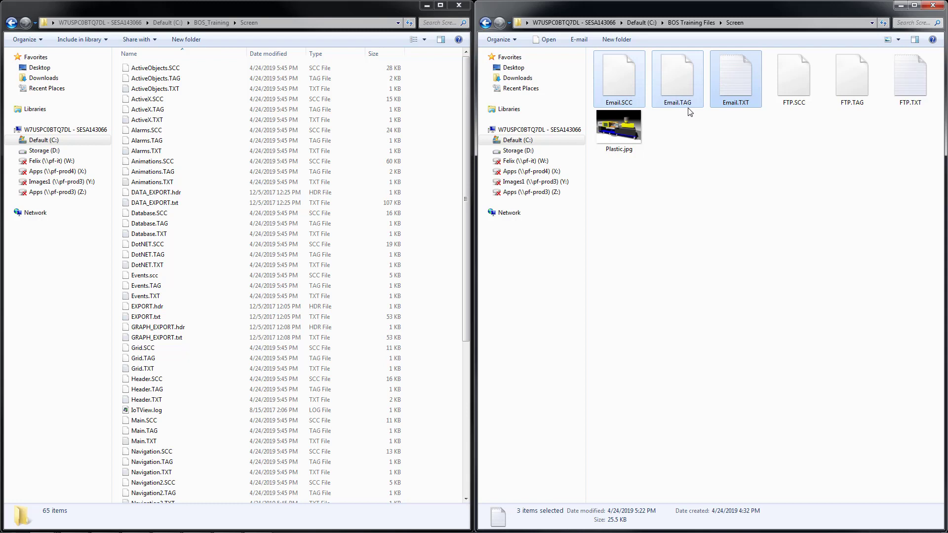
mouse_move(734, 89)
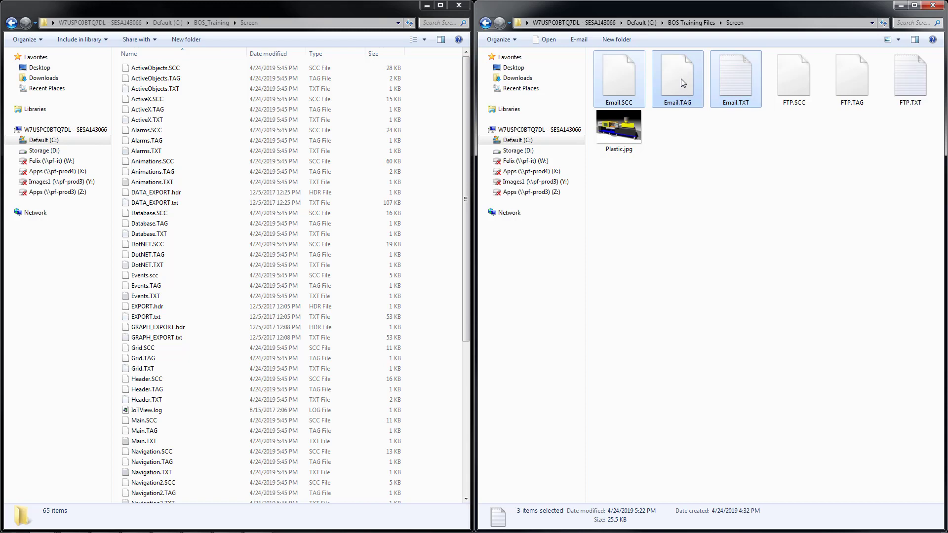
left_click_drag(680, 78, 195, 252)
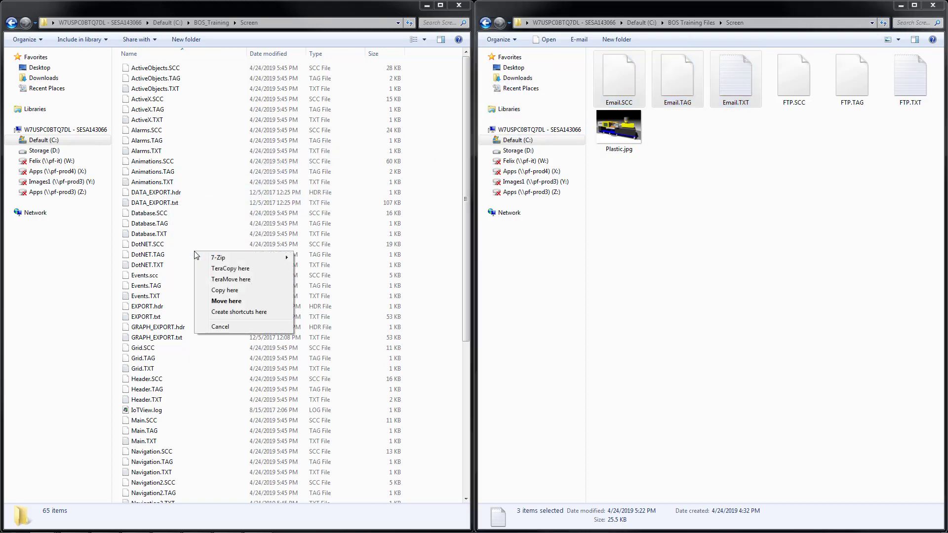
left_click(212, 294)
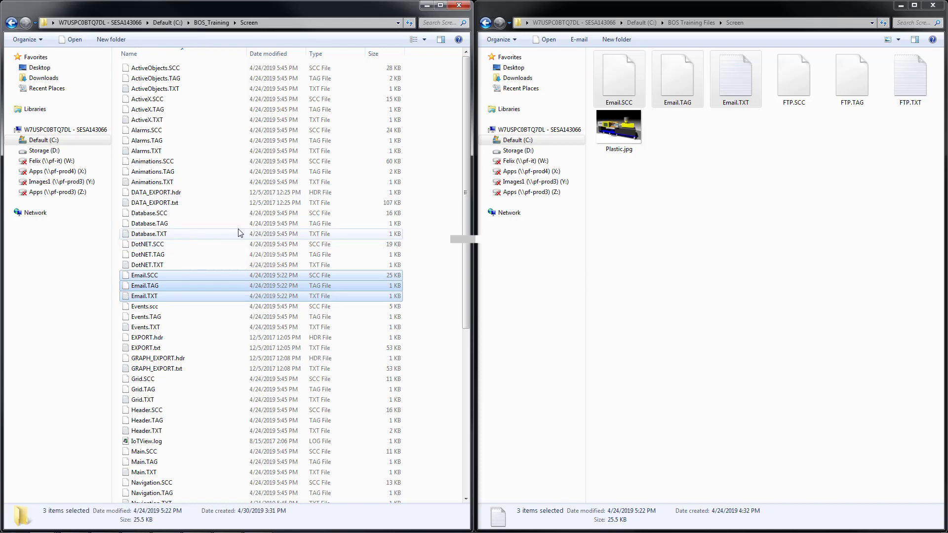
left_click(459, 5)
left_click(932, 6)
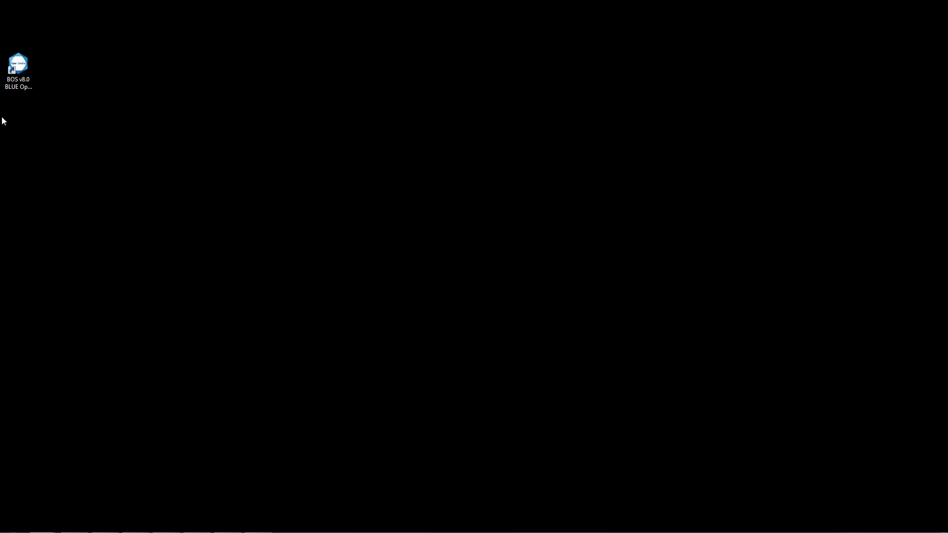
Start BLUE Open Studio and open the Navigation2 screen of the BOS_Training project
double_click(20, 68)
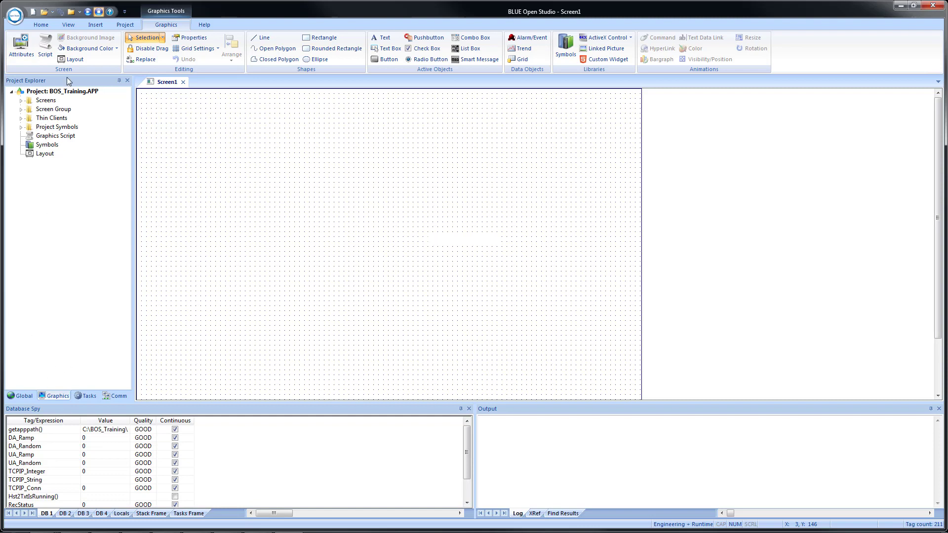
left_click(21, 100)
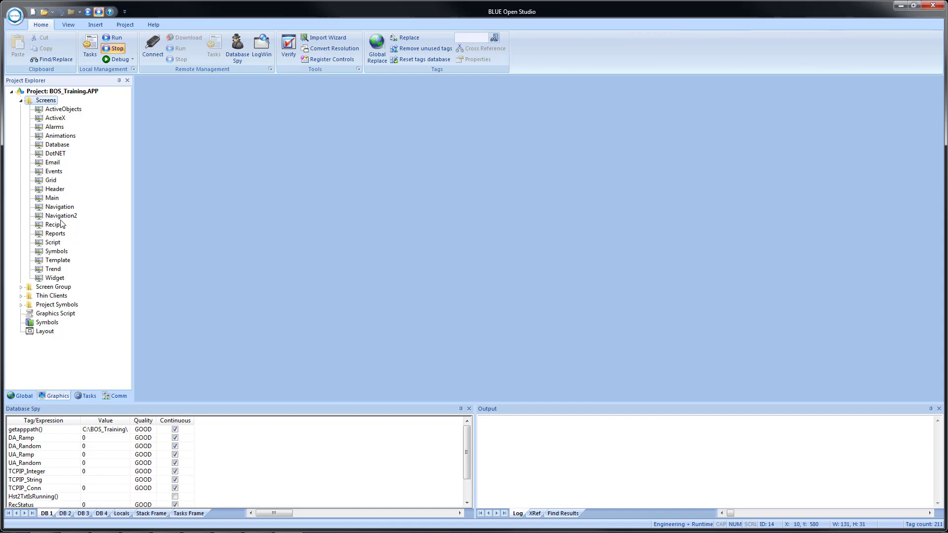
double_click(60, 216)
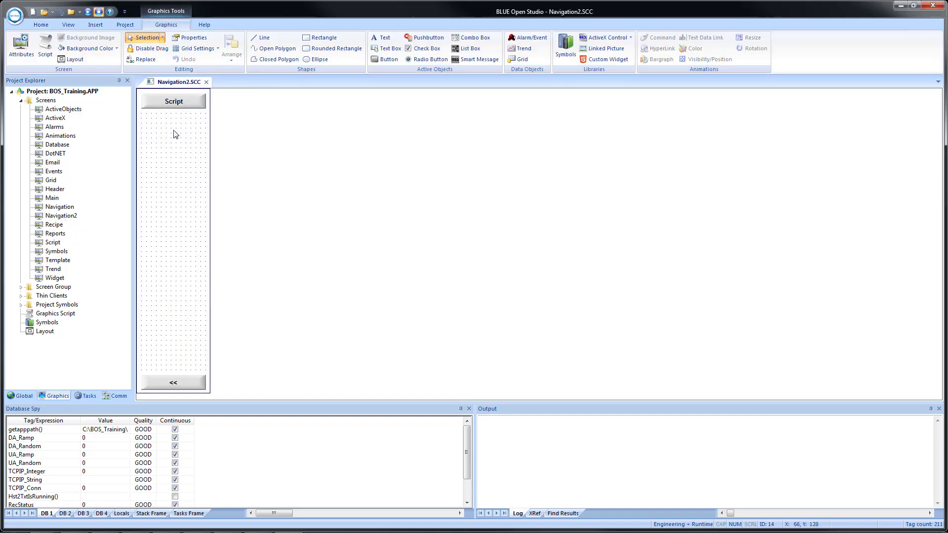
Duplicate the Script button directly below itself and set the copy's command to open the Email screen
left_click(172, 105)
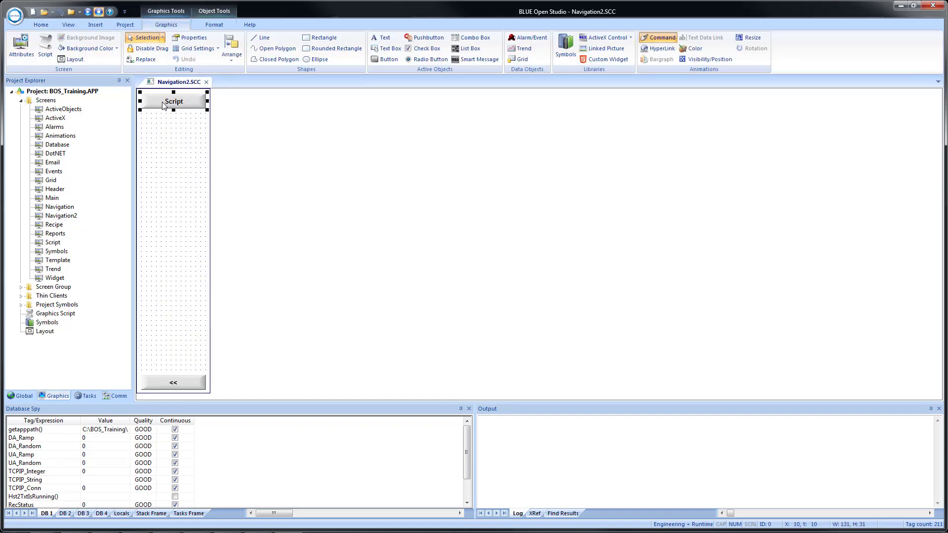
left_click_drag(162, 102, 162, 122)
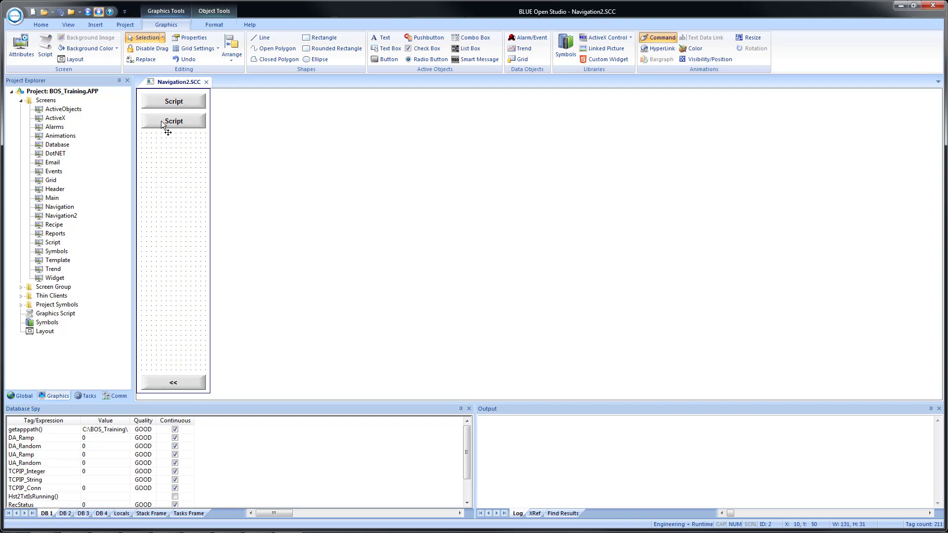
double_click(162, 123)
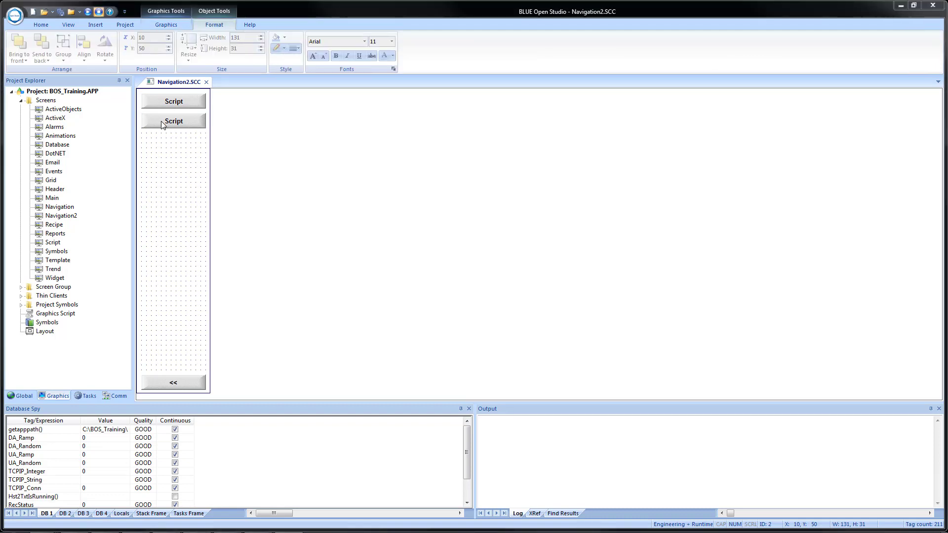
left_click_drag(138, 212, 116, 205)
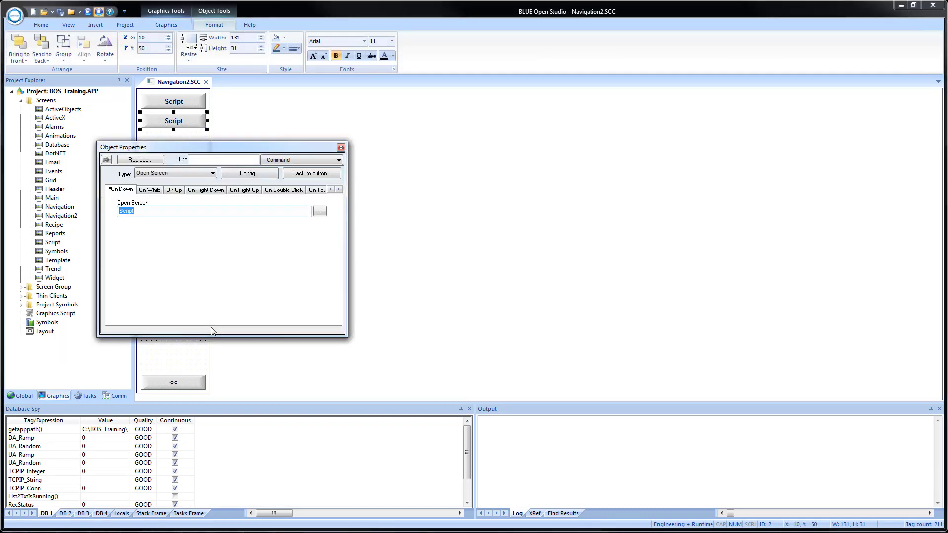
type("Email")
Change the copied button's caption to E-mail and close its properties
left_click(325, 172)
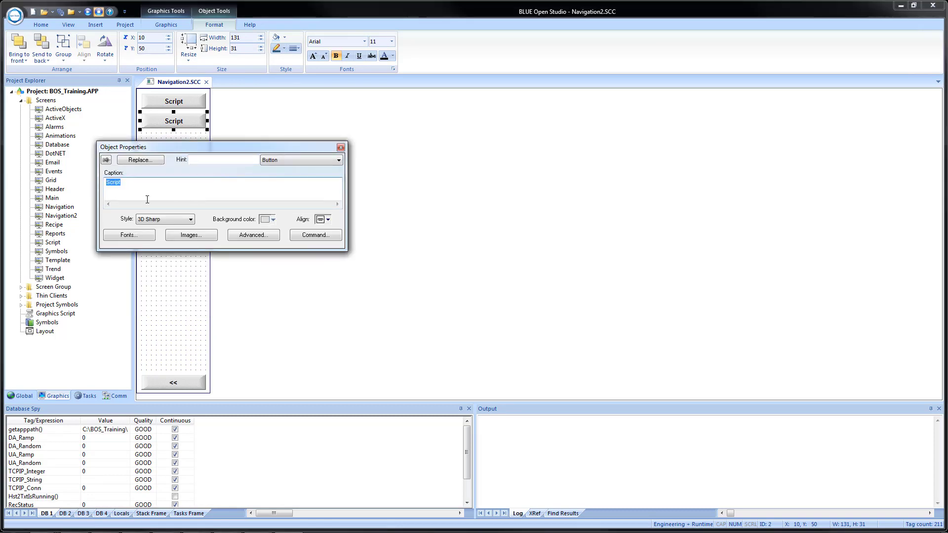
type("E-mail")
left_click(242, 283)
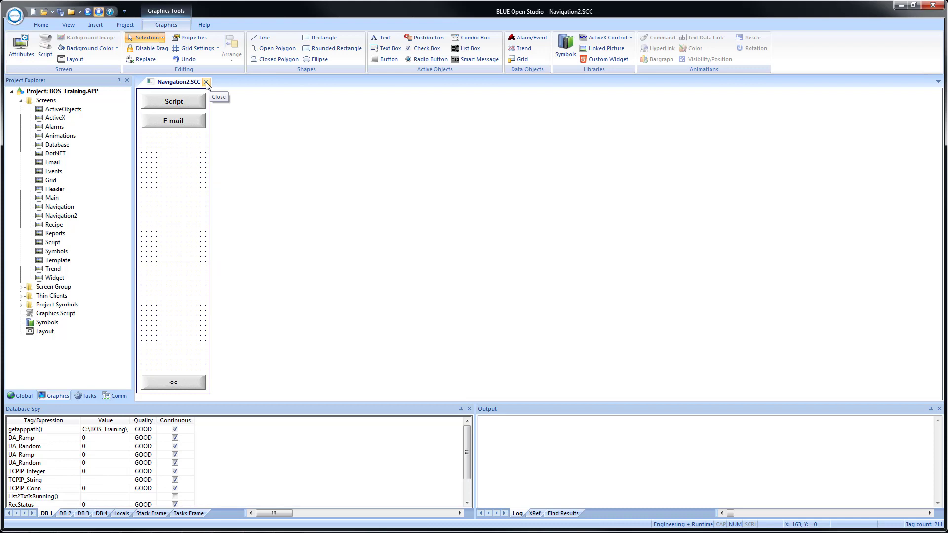
Close the Navigation2 screen with its changes saved and open the Email screen
left_click(206, 82)
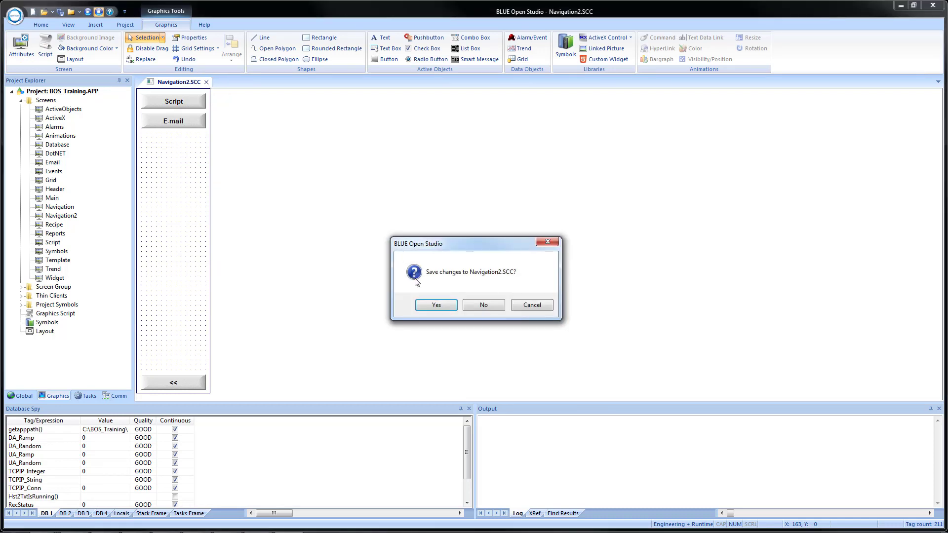
left_click(433, 305)
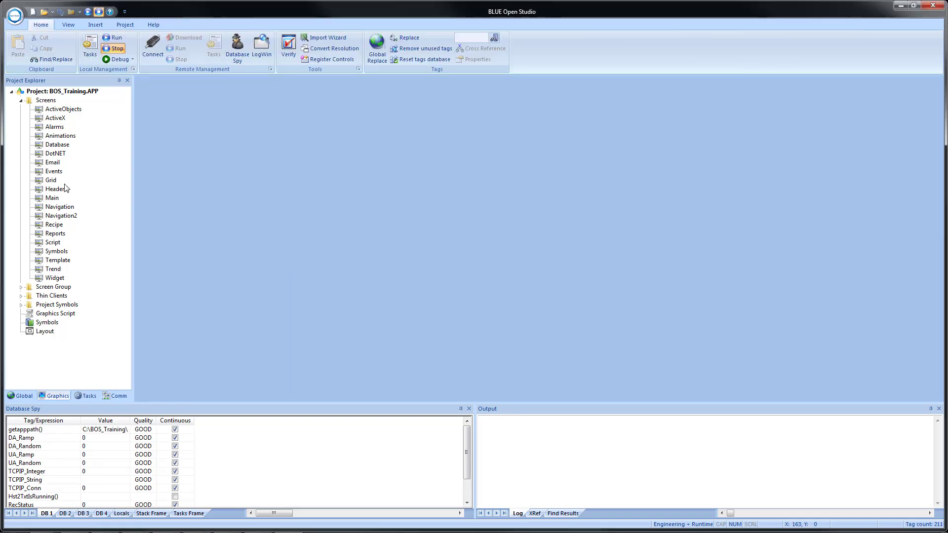
double_click(51, 164)
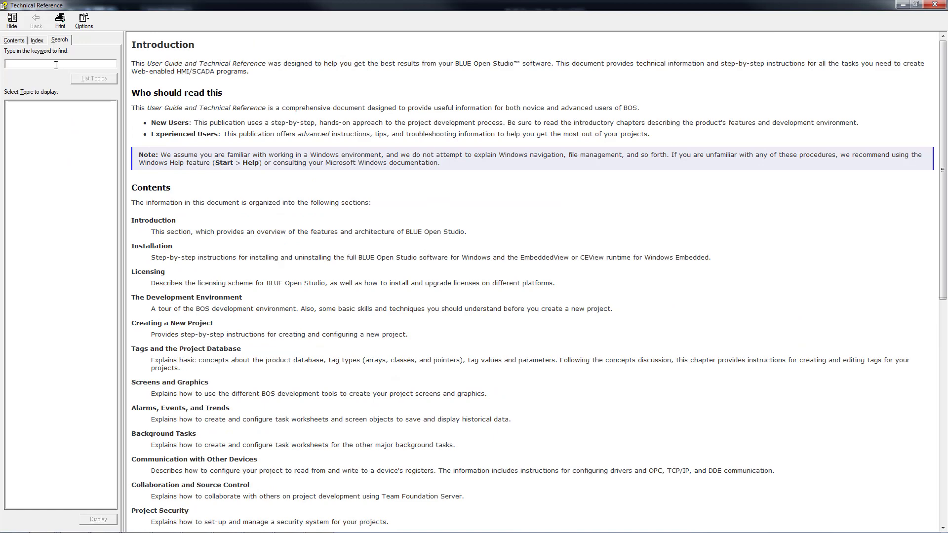
Search the Technical Reference for email and display the Email functions topic
type("email")
key("Return")
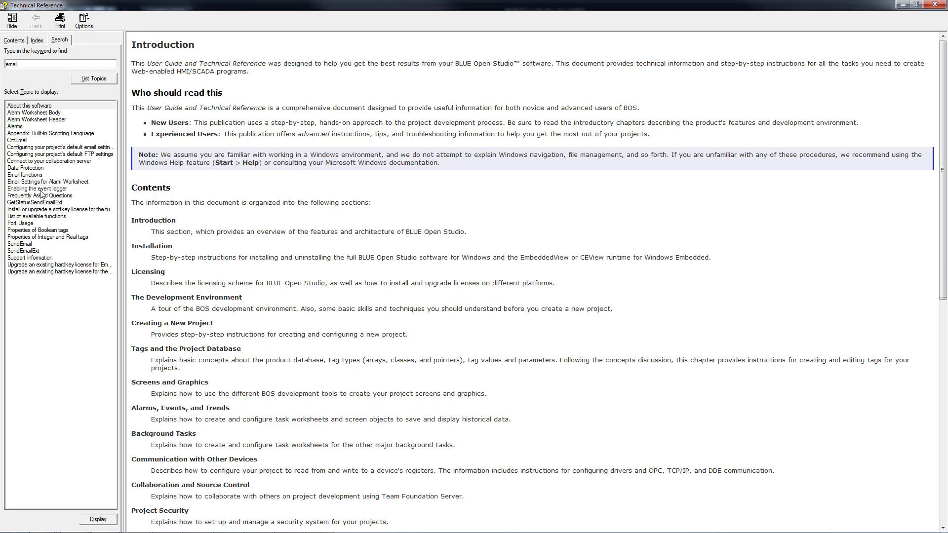
double_click(30, 176)
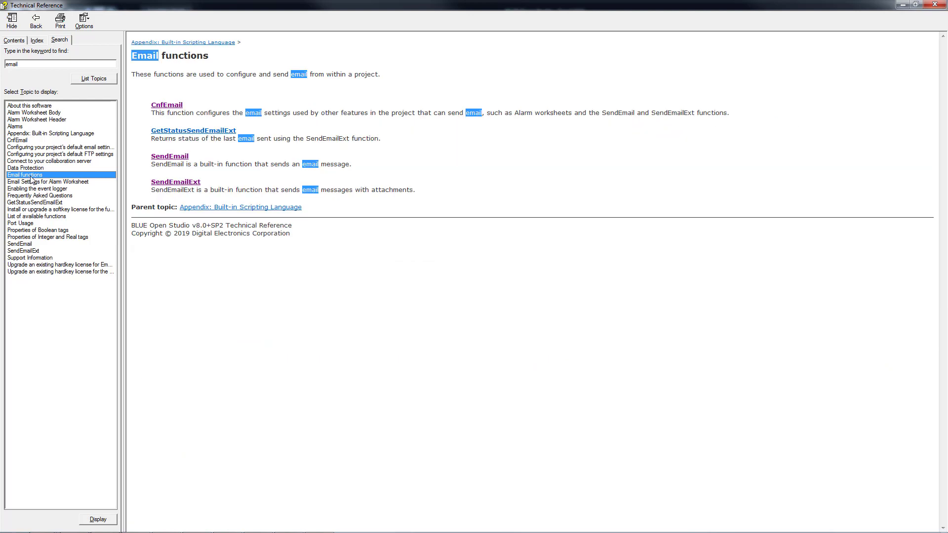
left_click(237, 336)
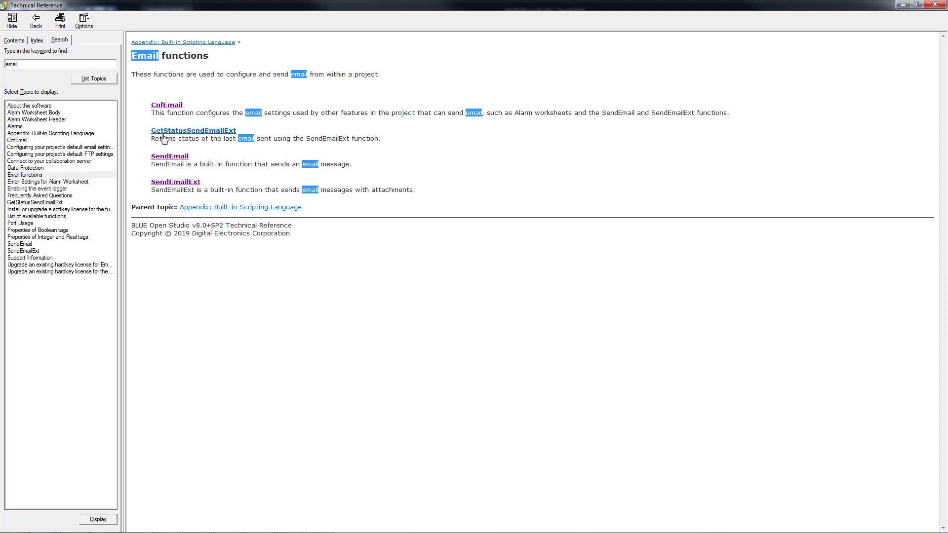
Open the SendEmail function topic and read its syntax, returned values, notes and examples
left_click(177, 156)
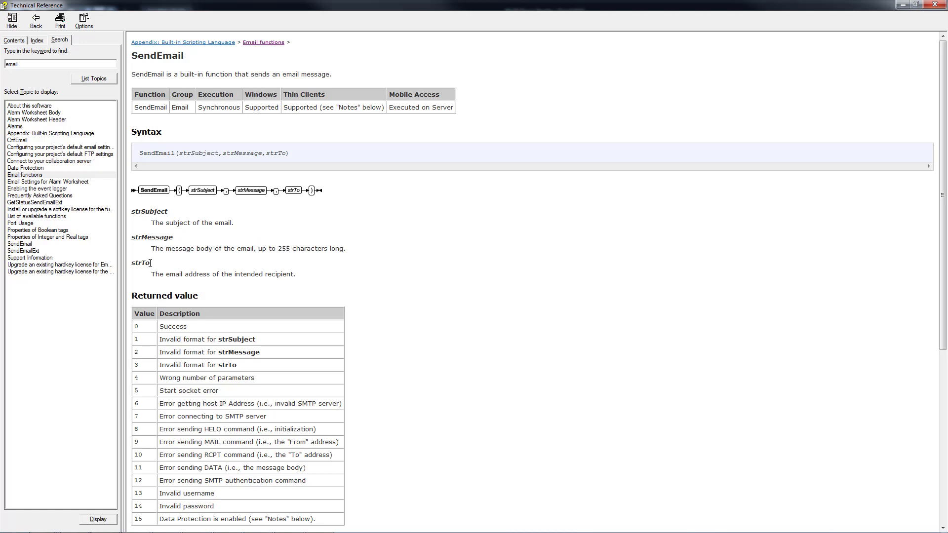
scroll(437, 314, "down", 3)
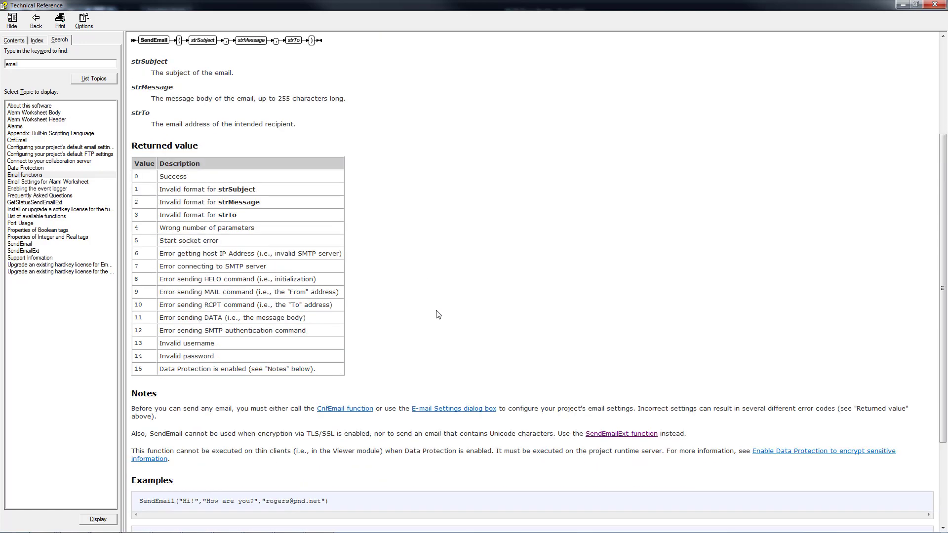
scroll(437, 314, "down", 2)
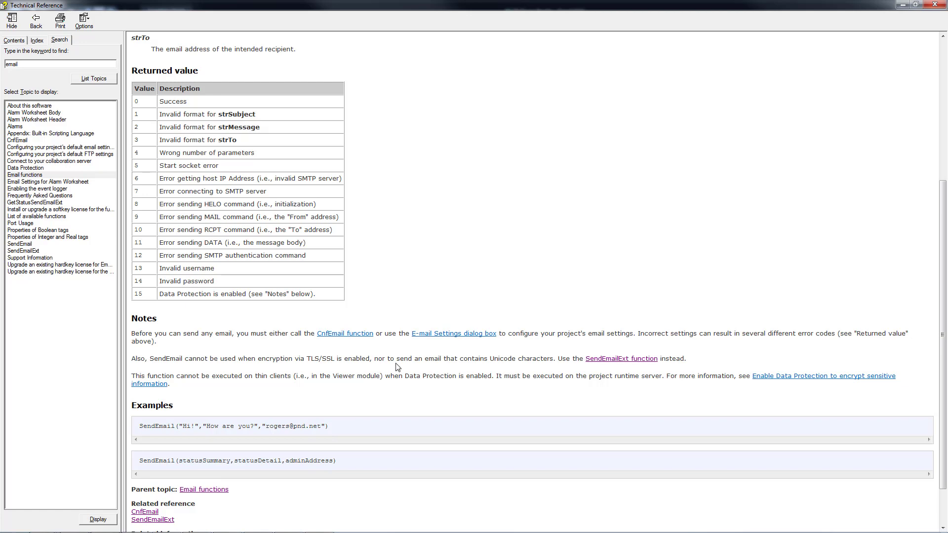
scroll(439, 266, "up", 3)
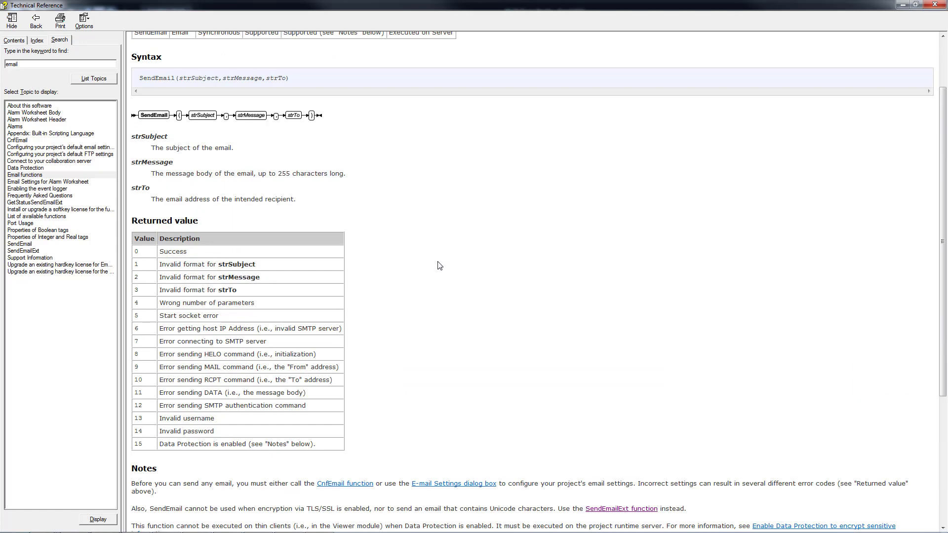
scroll(439, 267, "down", 4)
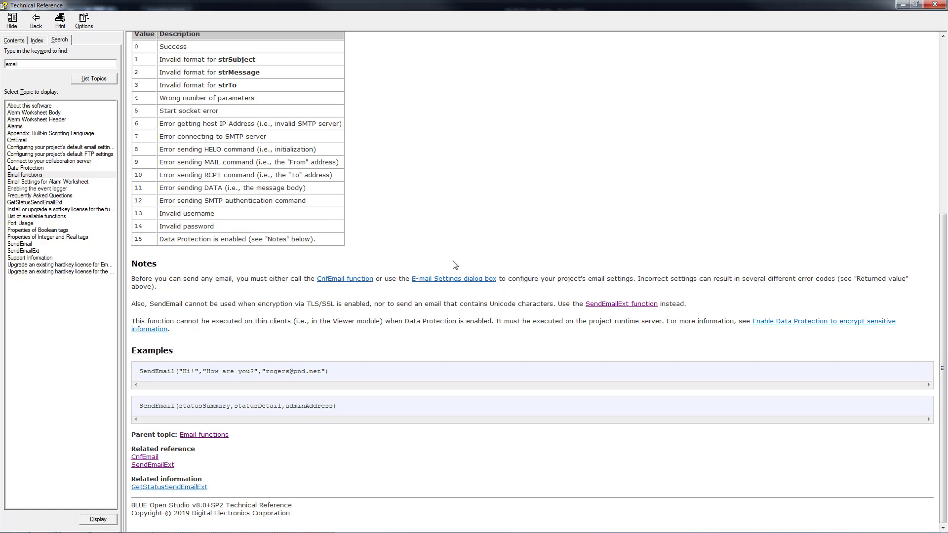
Read the SendEmailExt function's parameters, returned values, notes and examples, and minimize the Technical Reference
left_click(603, 305)
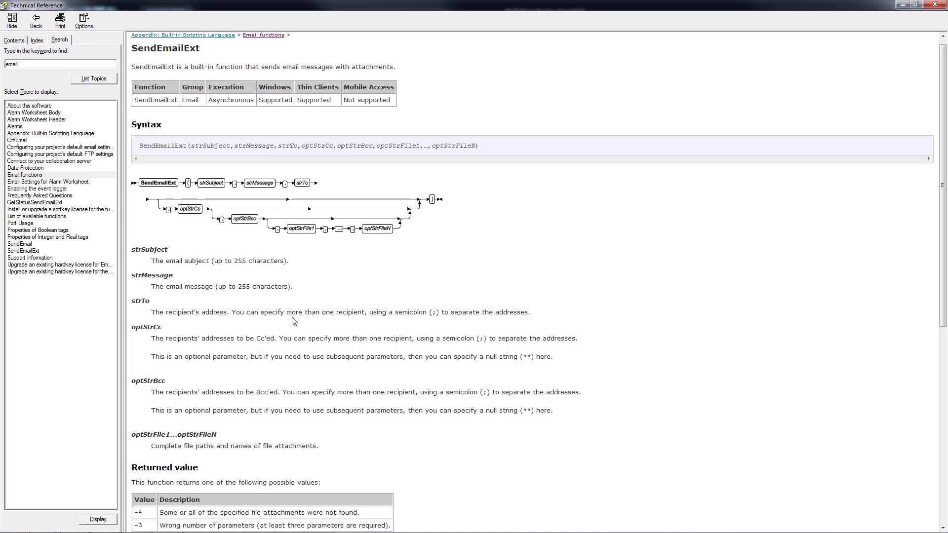
scroll(273, 357, "down", 3)
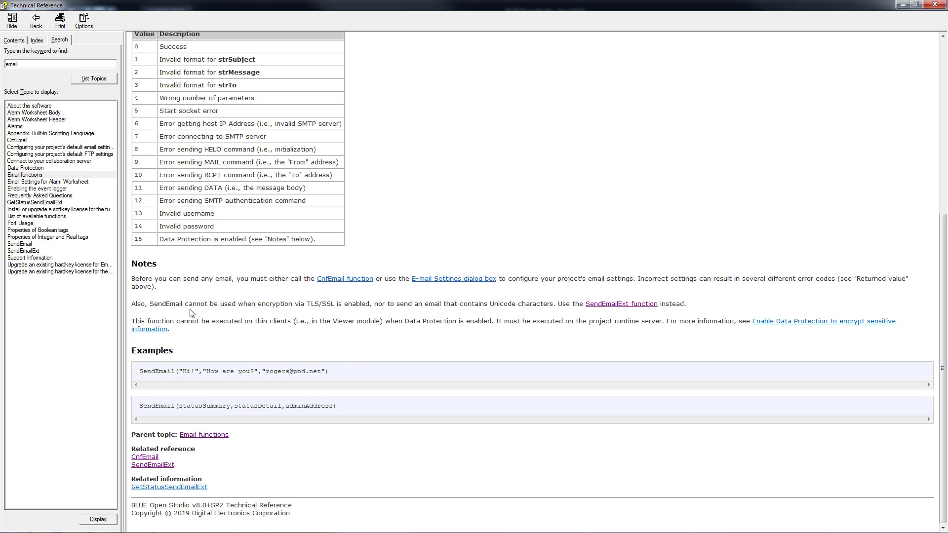
left_click(620, 305)
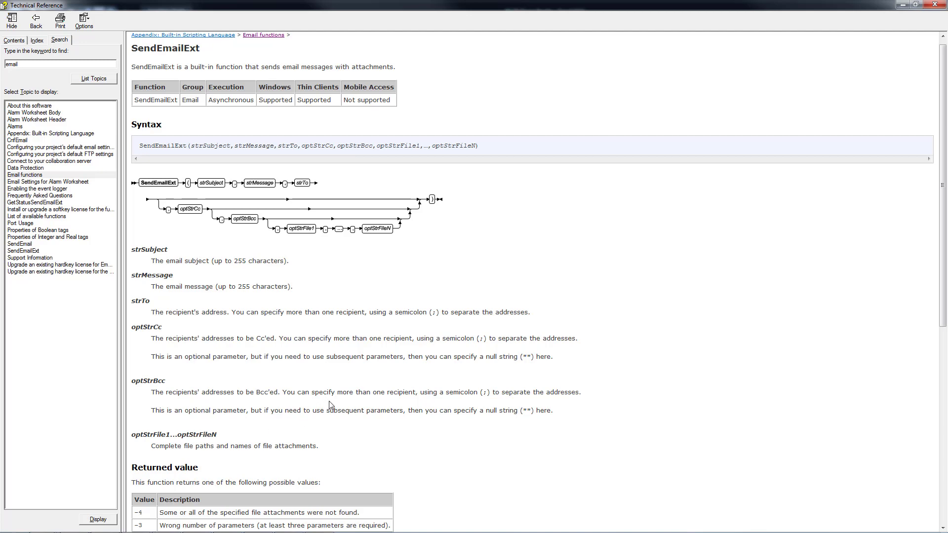
scroll(463, 358, "down", 3)
scroll(463, 358, "down", 6)
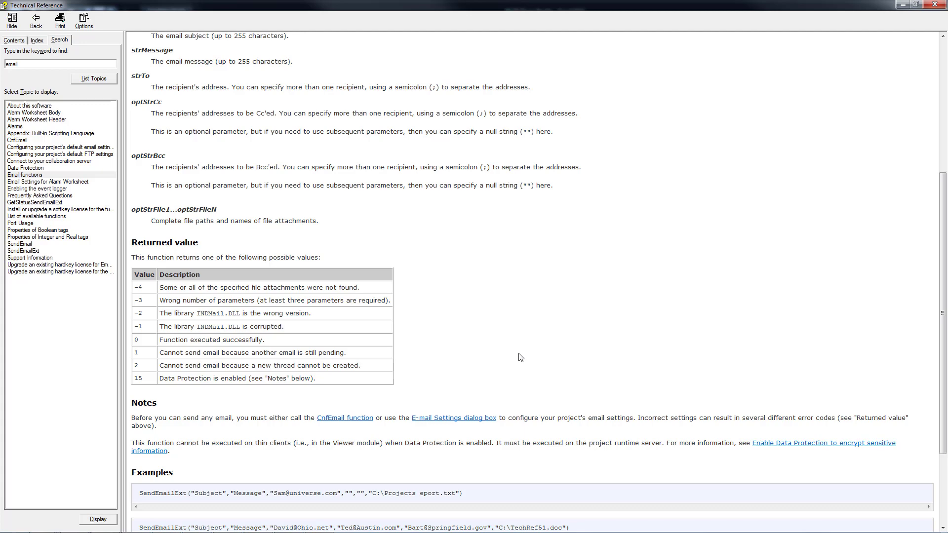
scroll(521, 355, "down", 3)
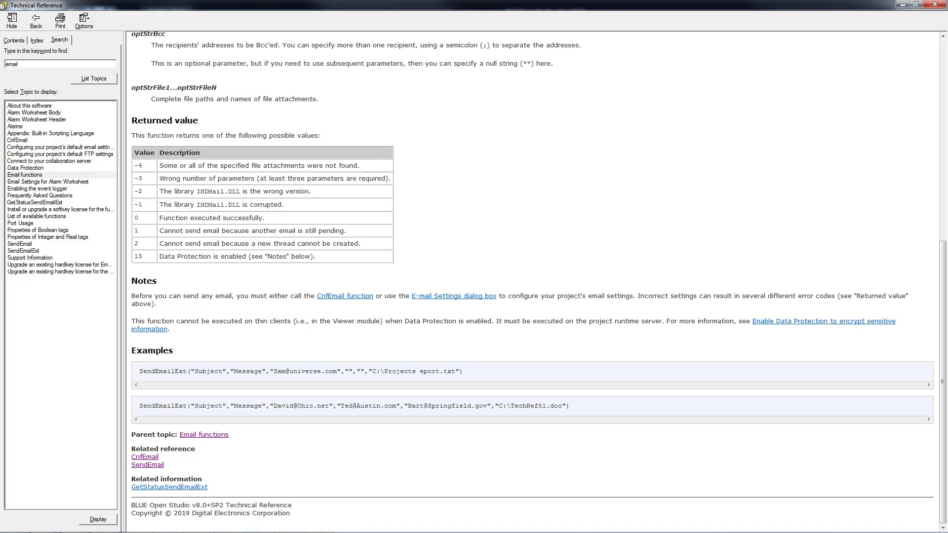
left_click(902, 5)
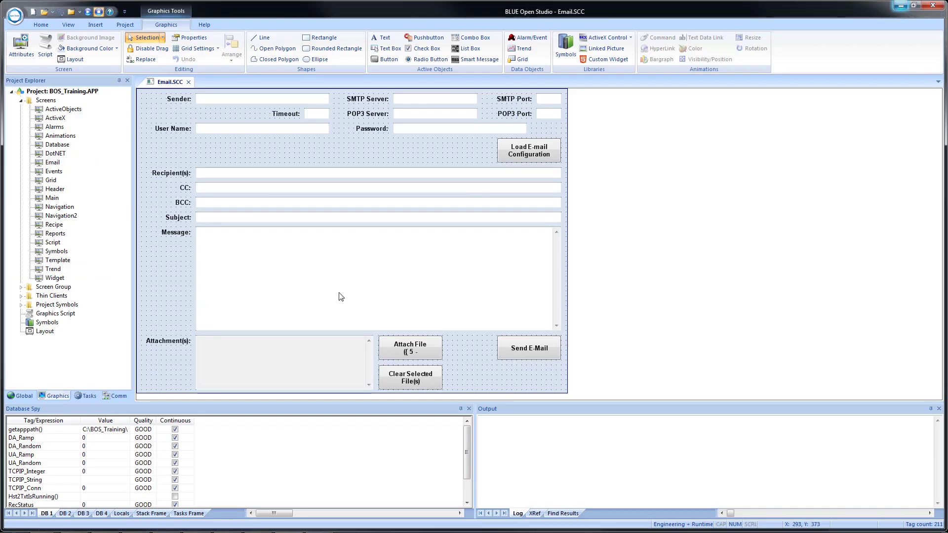
Open the full configuration of the Send E-Mail button's On Up VBScript command
double_click(519, 350)
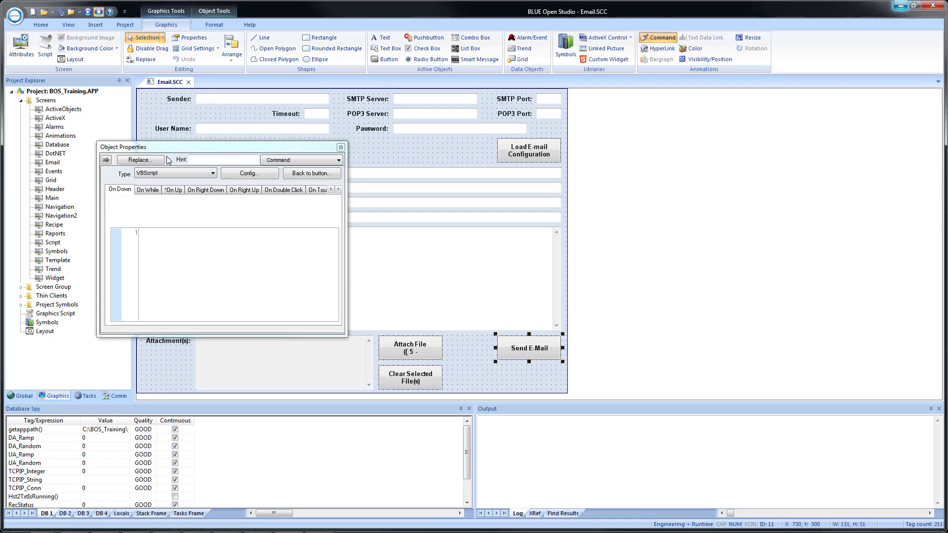
left_click(173, 189)
left_click(257, 175)
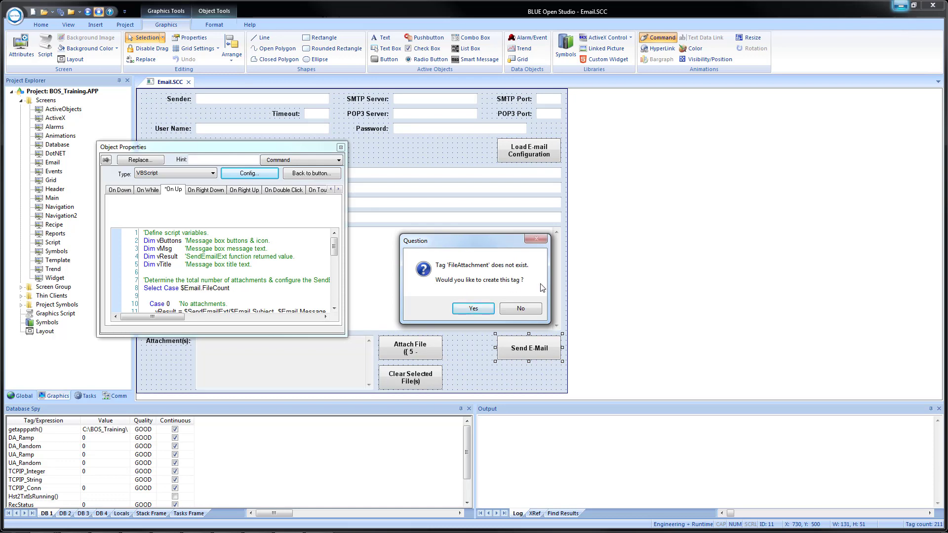
Create the missing FileAttachment tag as a String array of size 4, and review and accept the Send E-Mail button's On Up script
left_click(464, 309)
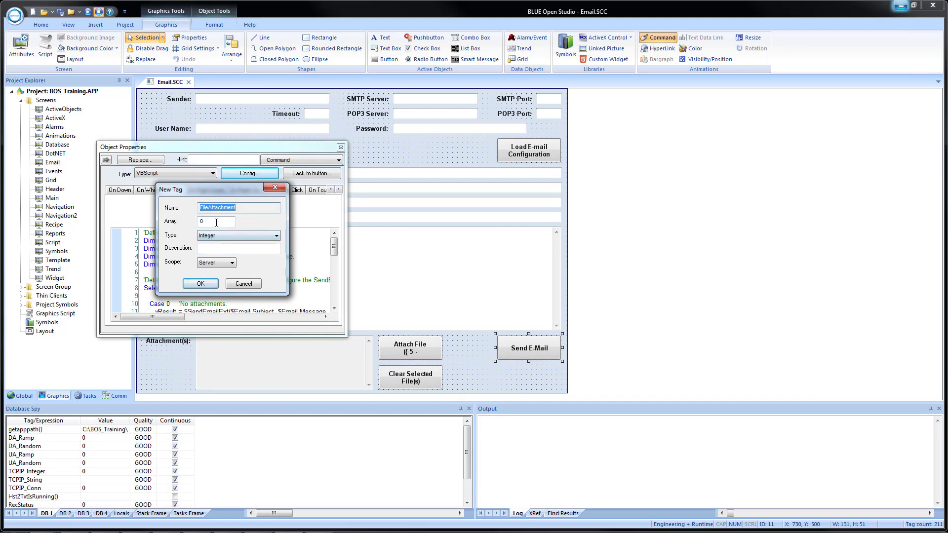
key("Tab")
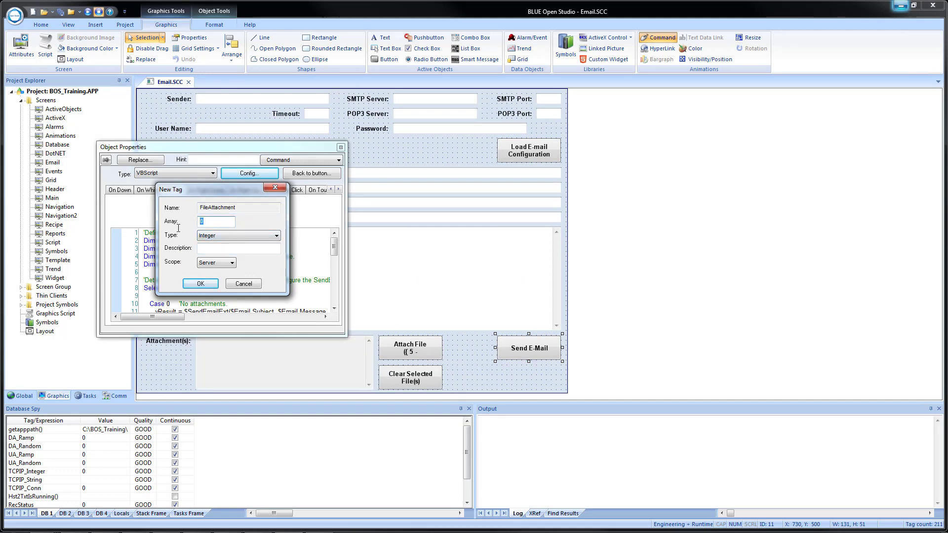
type("4")
left_click(222, 237)
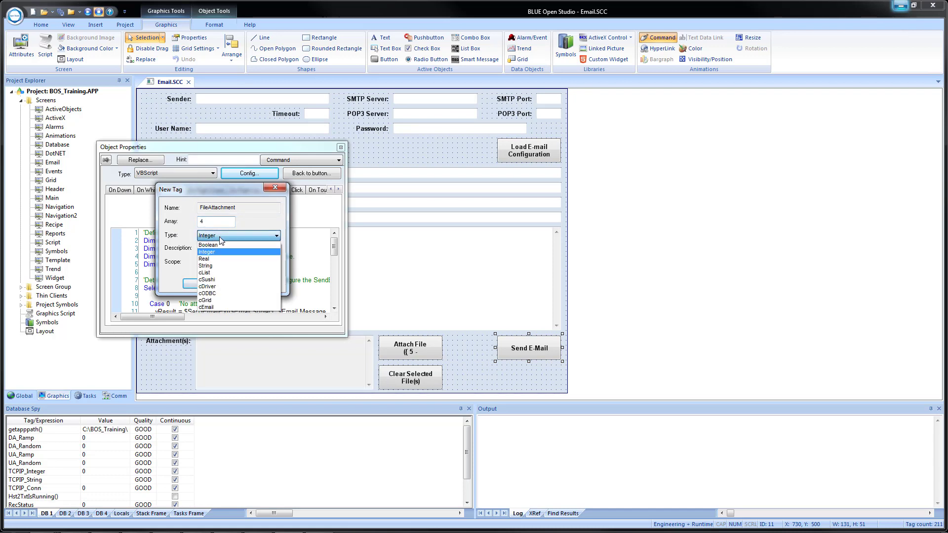
left_click(234, 269)
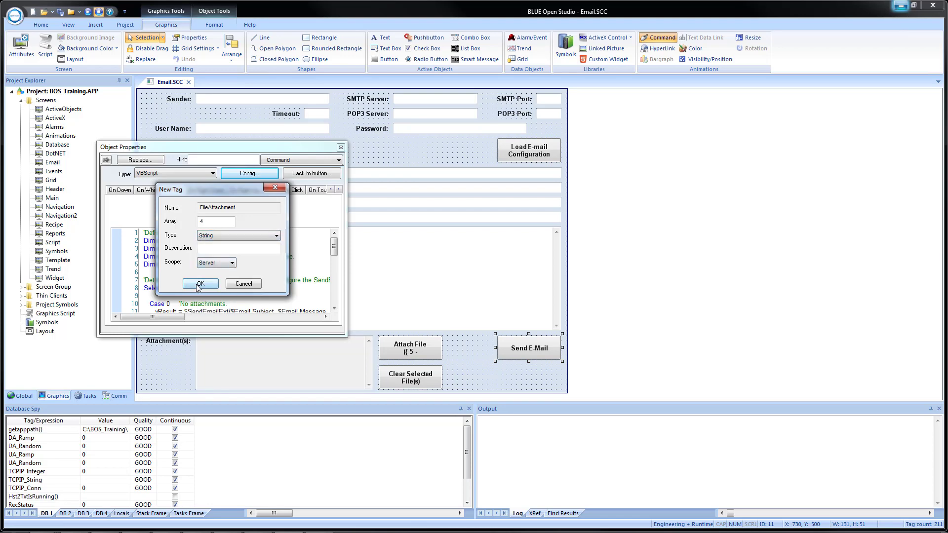
left_click(197, 283)
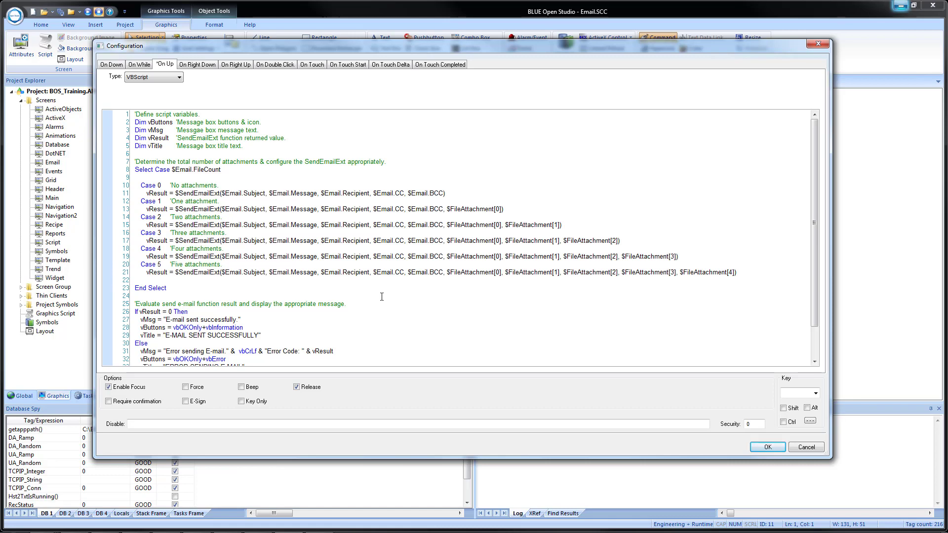
scroll(380, 295, "down", 2)
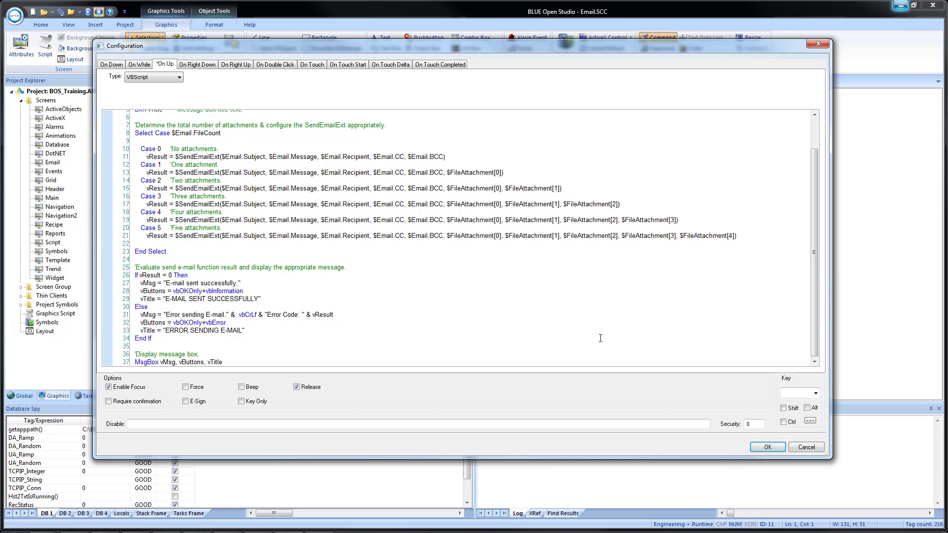
left_click(767, 447)
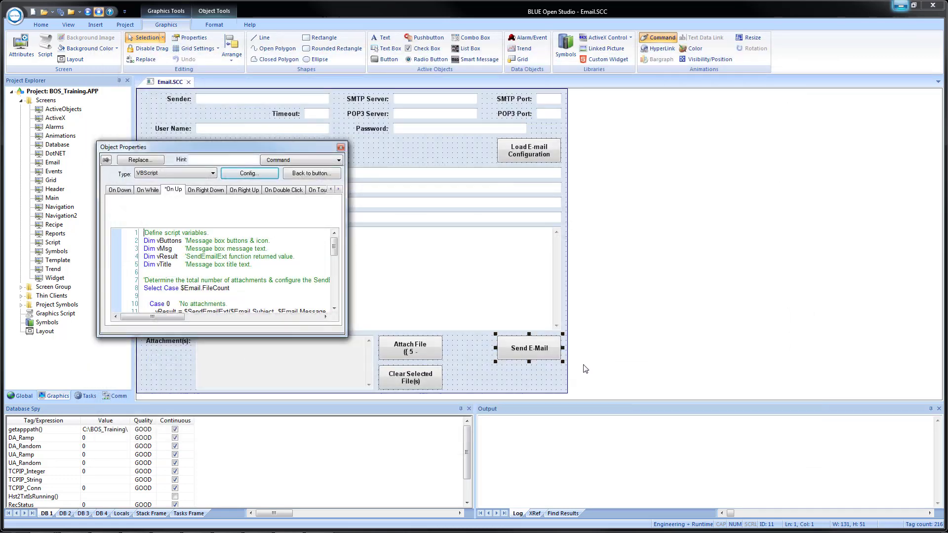
Review the full configuration of the Attach File button's On Down VBScript command and accept it
left_click(341, 148)
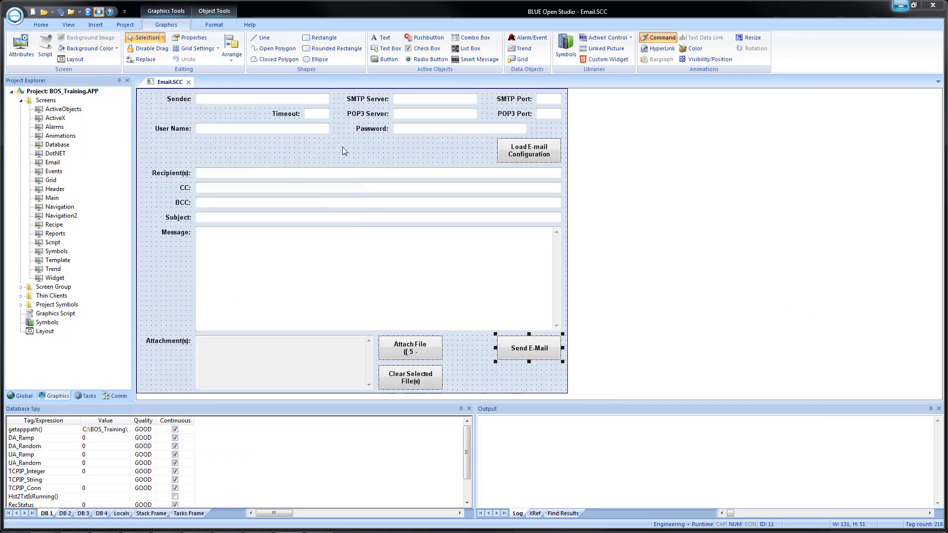
left_click(412, 351)
double_click(408, 348)
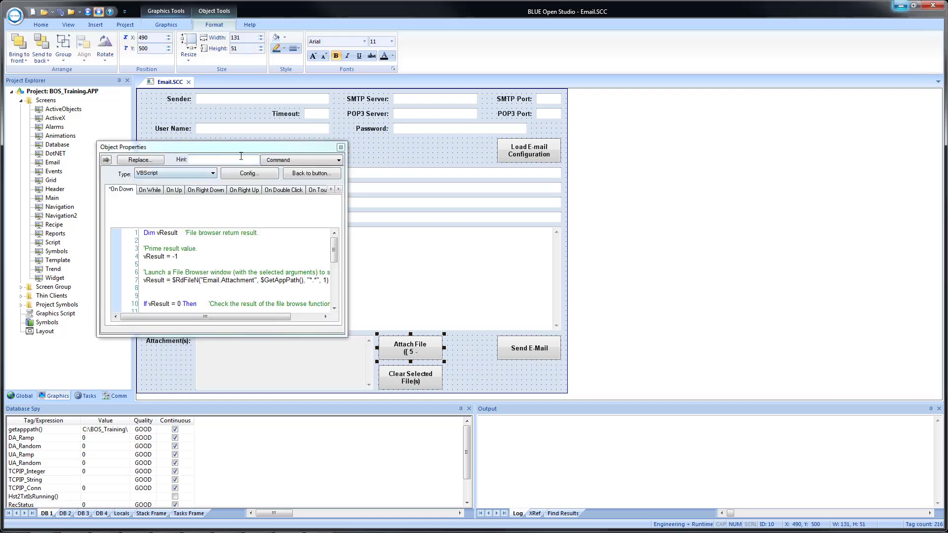
left_click(242, 175)
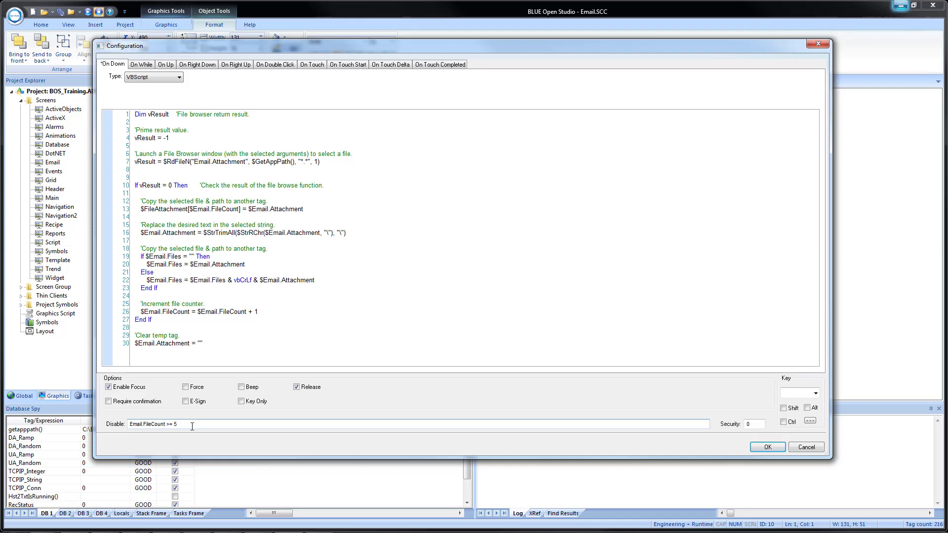
left_click(768, 447)
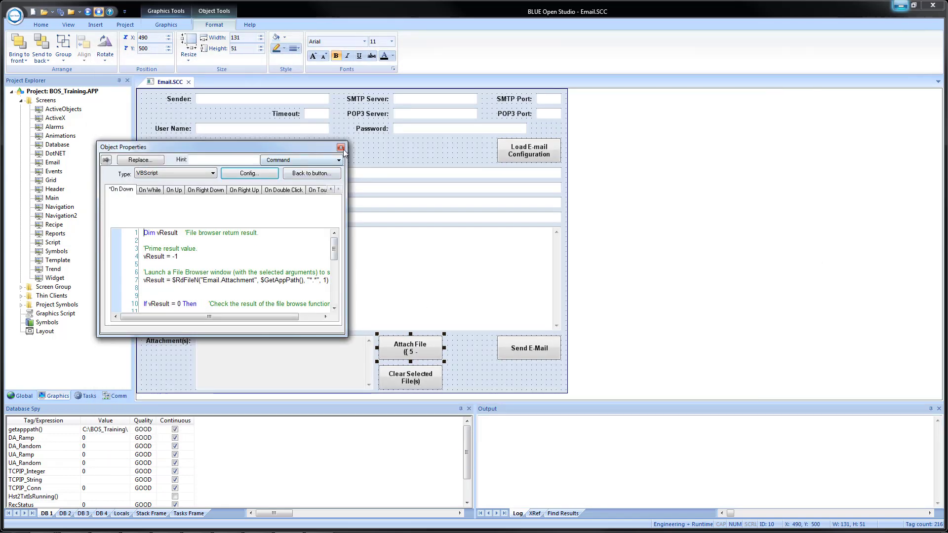
left_click(341, 148)
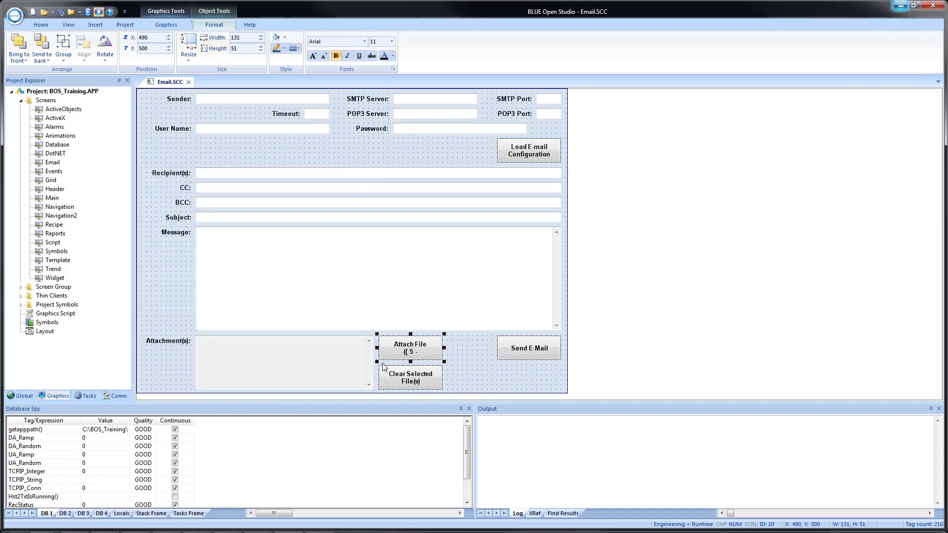
Review the Clear Selected File(s) button's On Down script, and close the Email screen with its changes saved
left_click(412, 383)
double_click(412, 382)
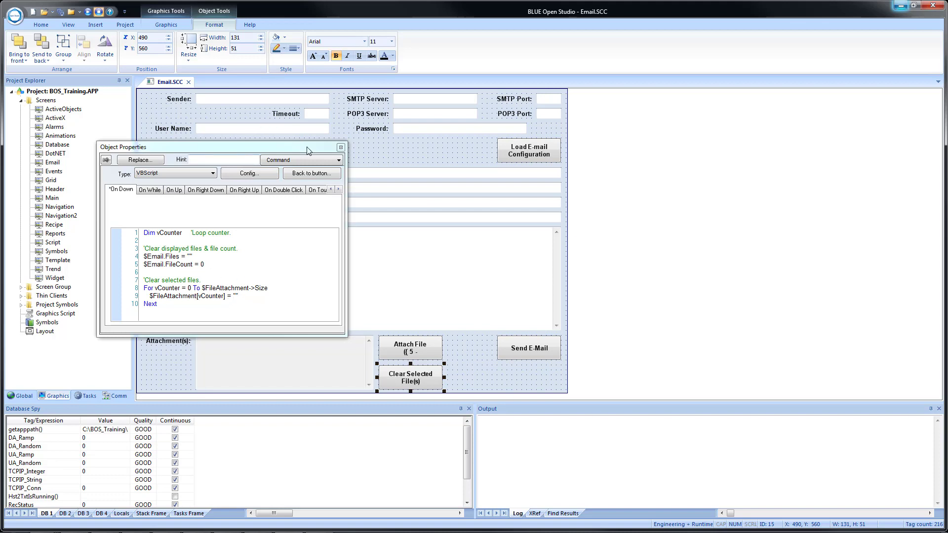
left_click(341, 147)
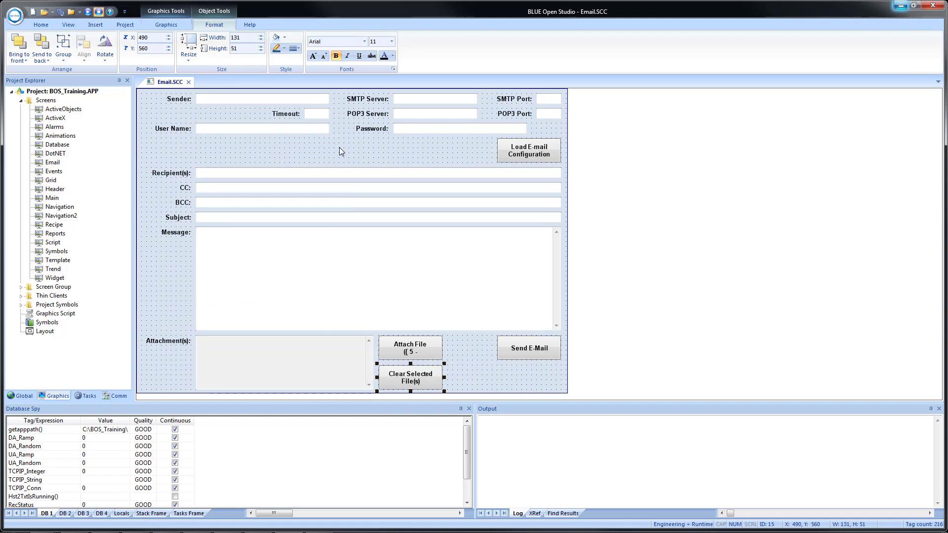
left_click(189, 83)
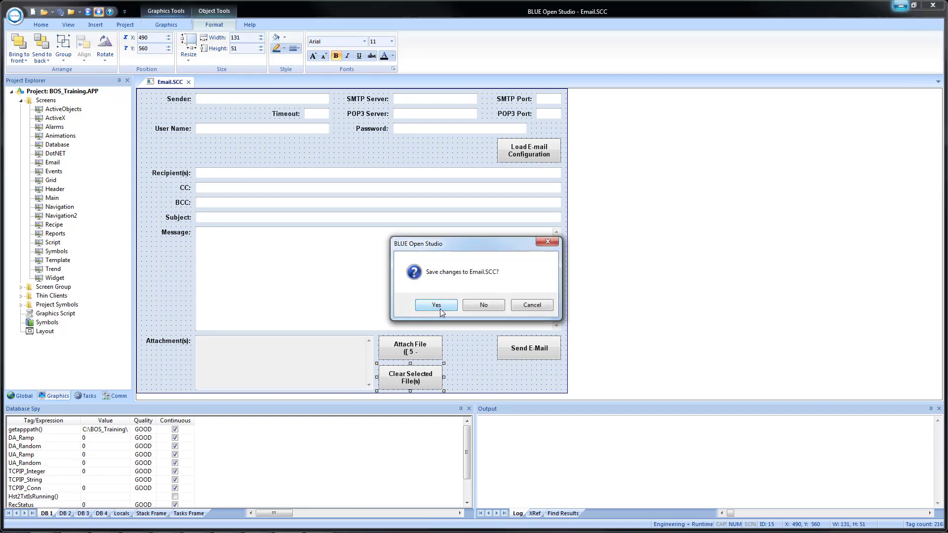
left_click(436, 305)
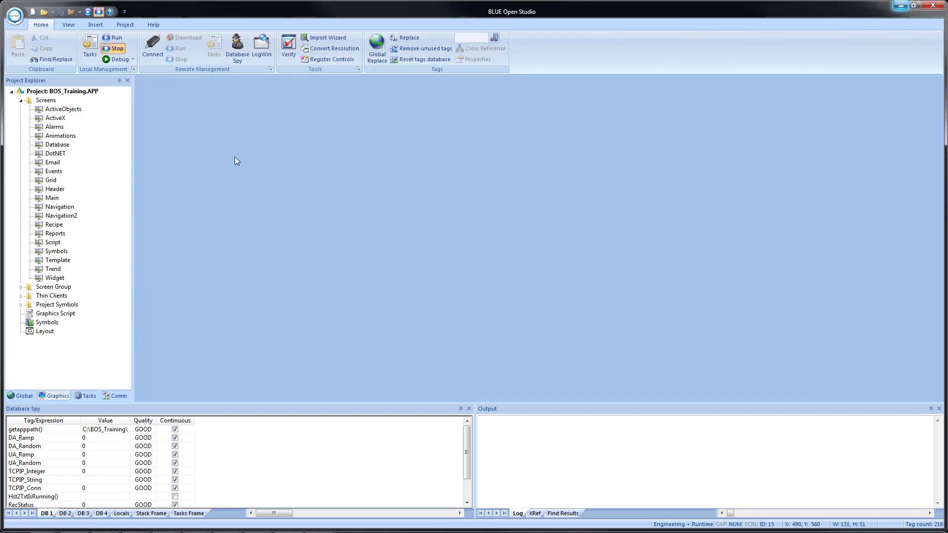
Run the project and arrange the development environment on the left half of the desktop and the runtime window on the right half
left_click(87, 12)
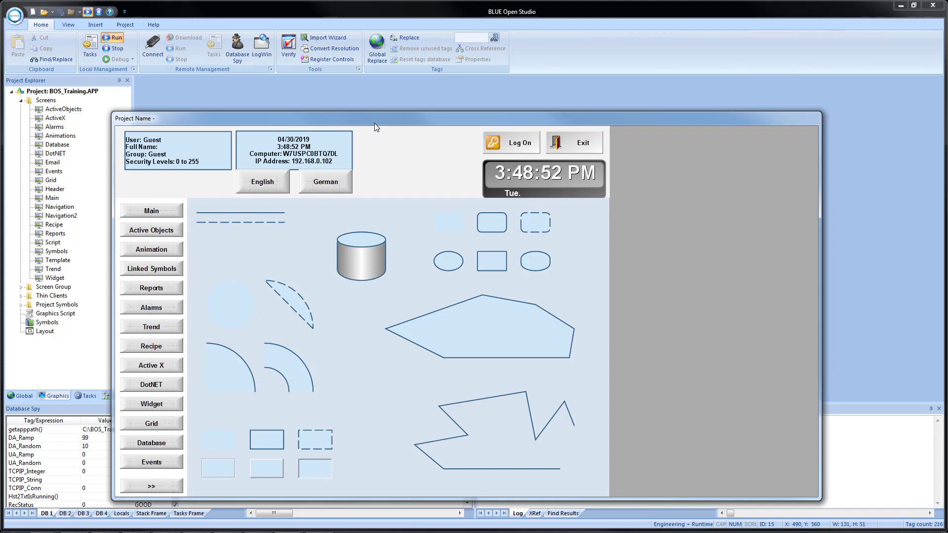
left_click(354, 95)
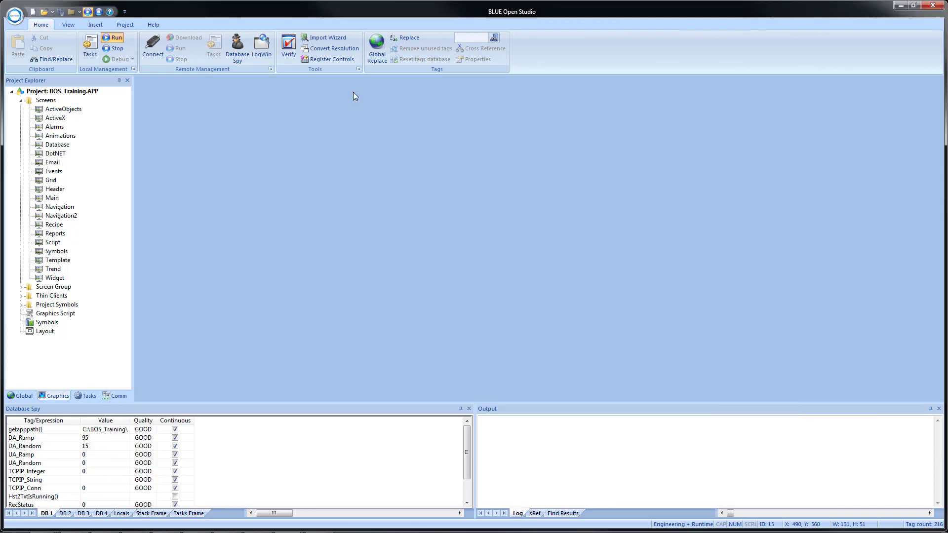
key("super+Left")
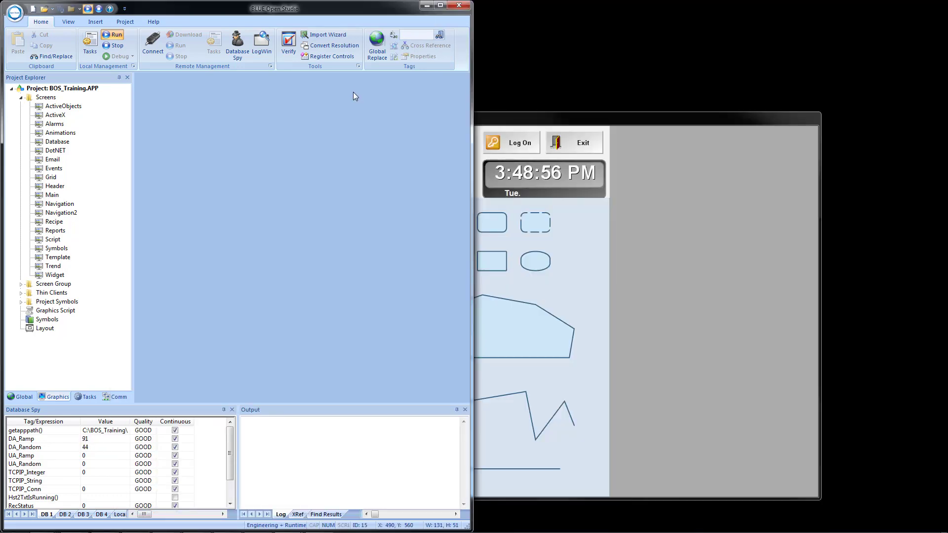
left_click(565, 127)
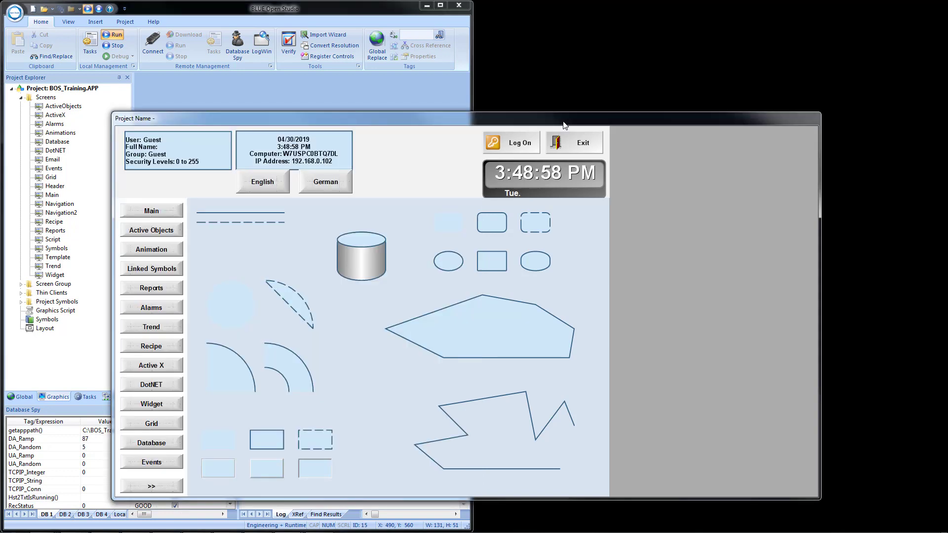
key("super+Right")
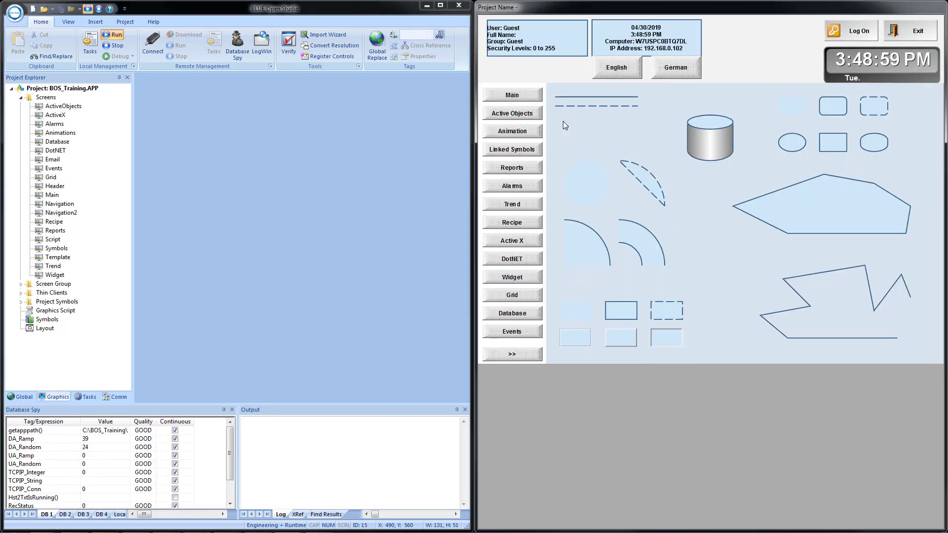
Open the E-mail screen from the runtime's second navigation page and enter the recipient's e-mail address
left_click(511, 362)
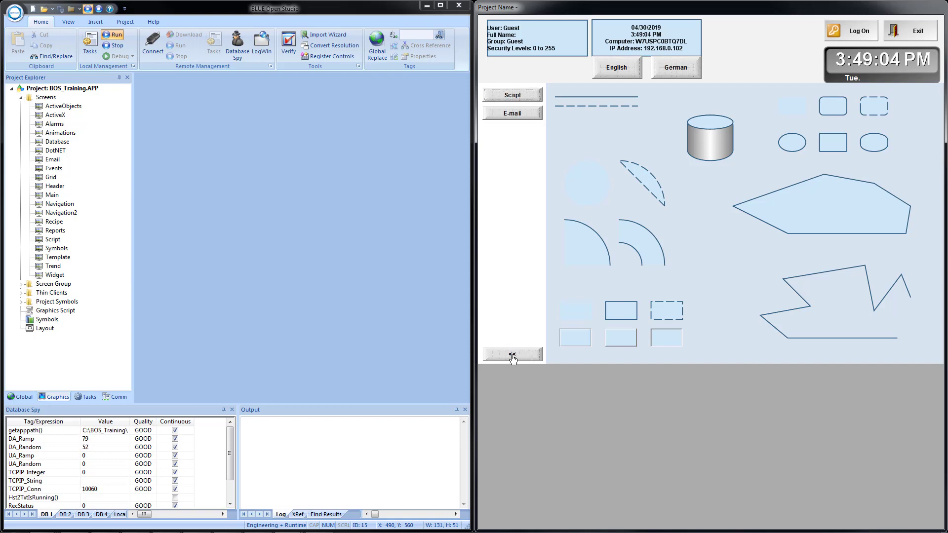
left_click(510, 116)
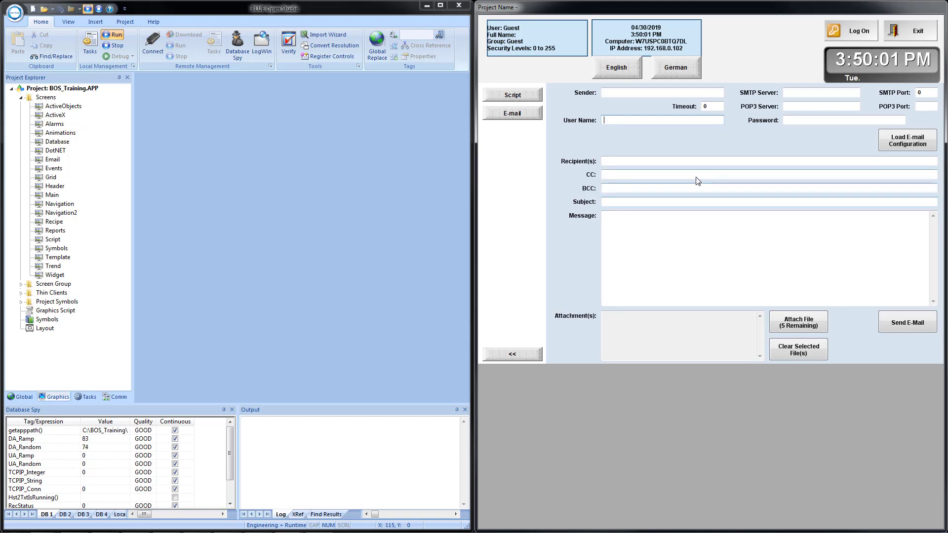
left_click(620, 166)
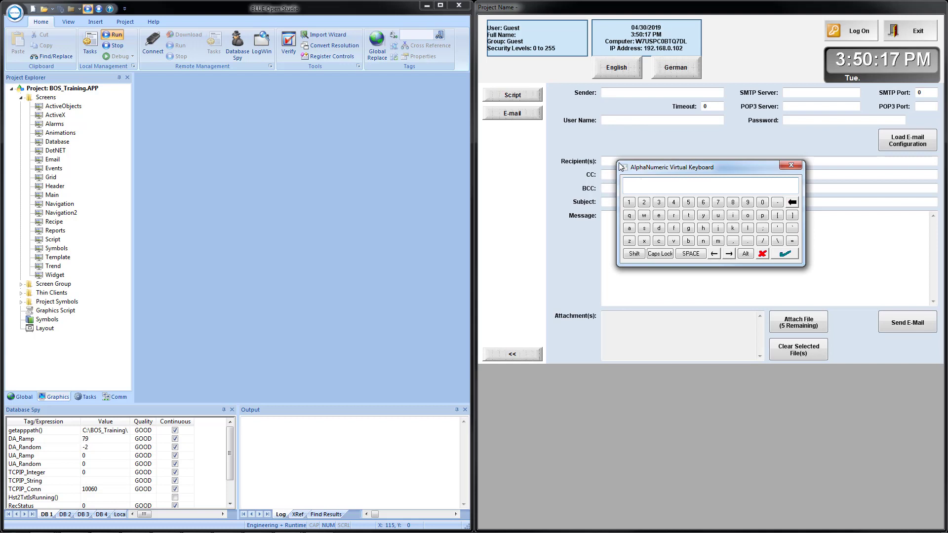
key("Return")
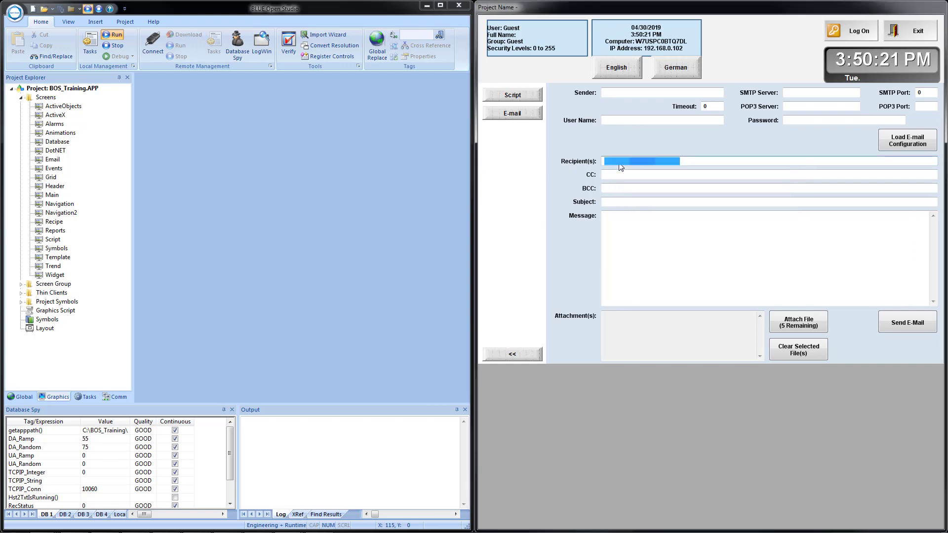
Cycle the focus through the fields and buttons of the runtime E-mail screen to check their tab order
key("Tab")
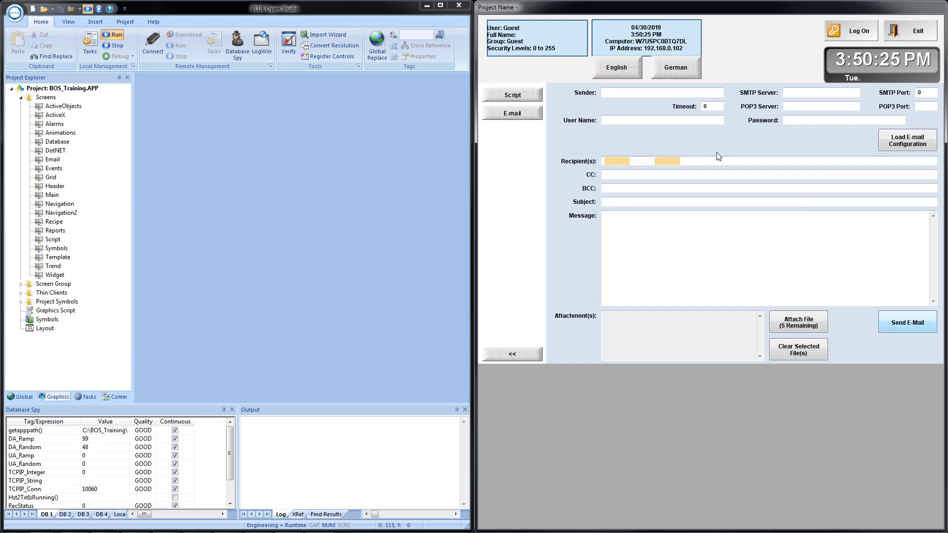
key("Tab")
key("Tab")
key("Tab")
key("Tab")
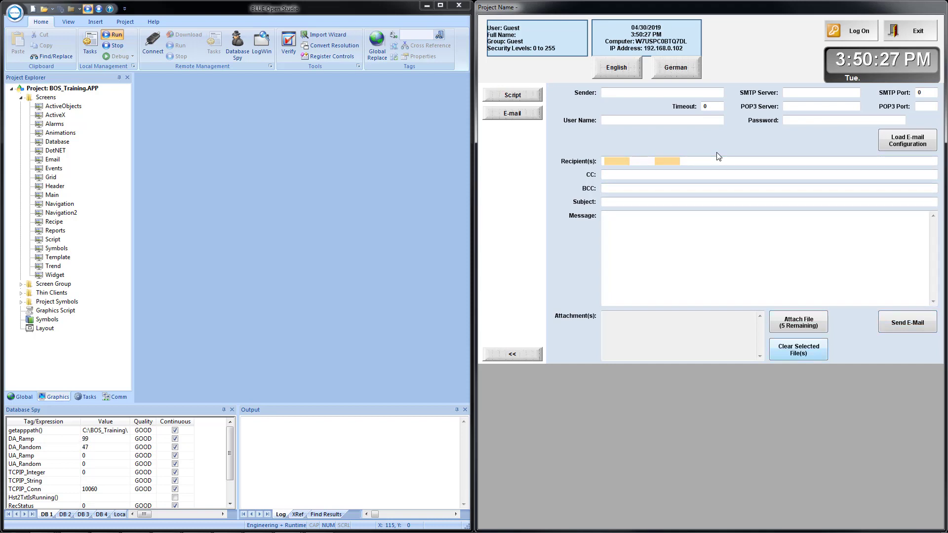
key("Tab")
key("Tab")
key("Tab")
key("Tab")
key("Tab")
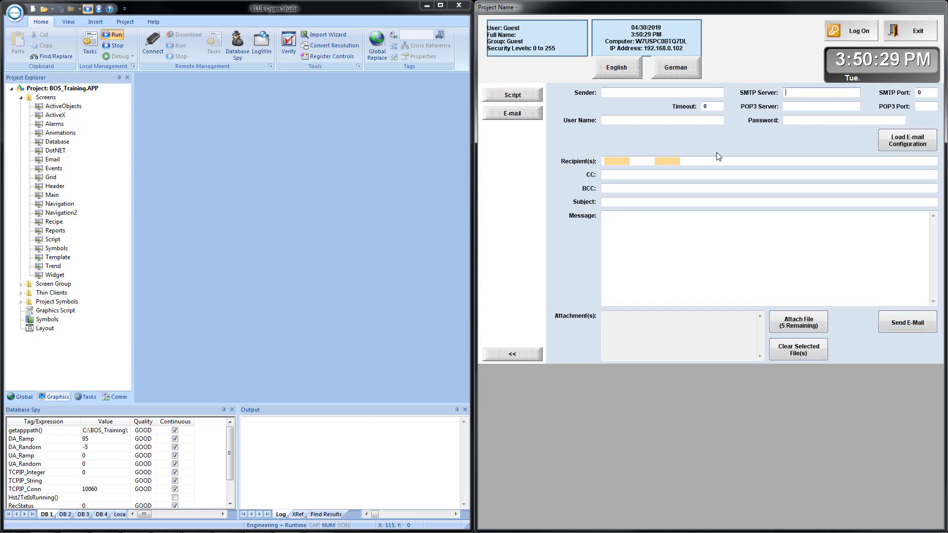
key("Tab")
key("Tab")
key("Tab")
key("Tab")
key("Tab")
key("Tab")
key("Tab")
key("Tab")
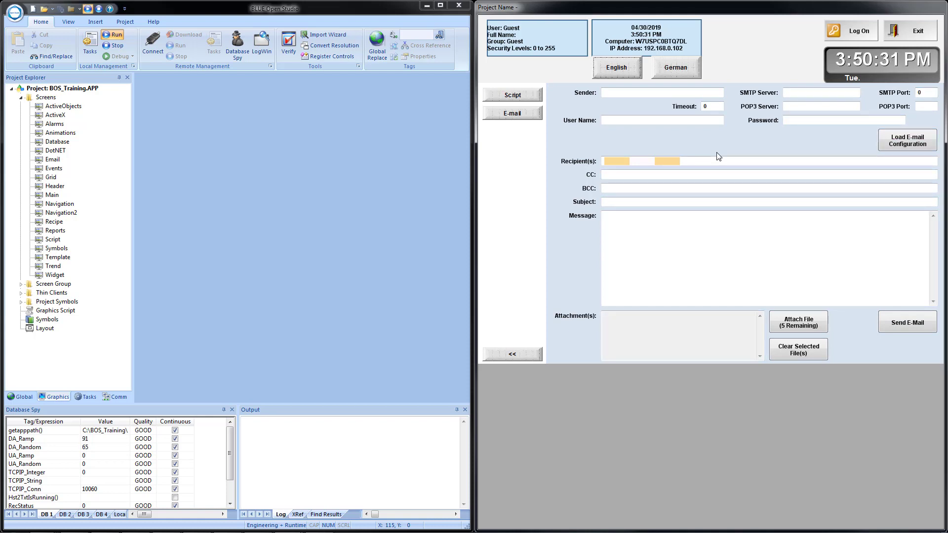
key("Tab")
key("Tab")
key("Tab")
key("Tab")
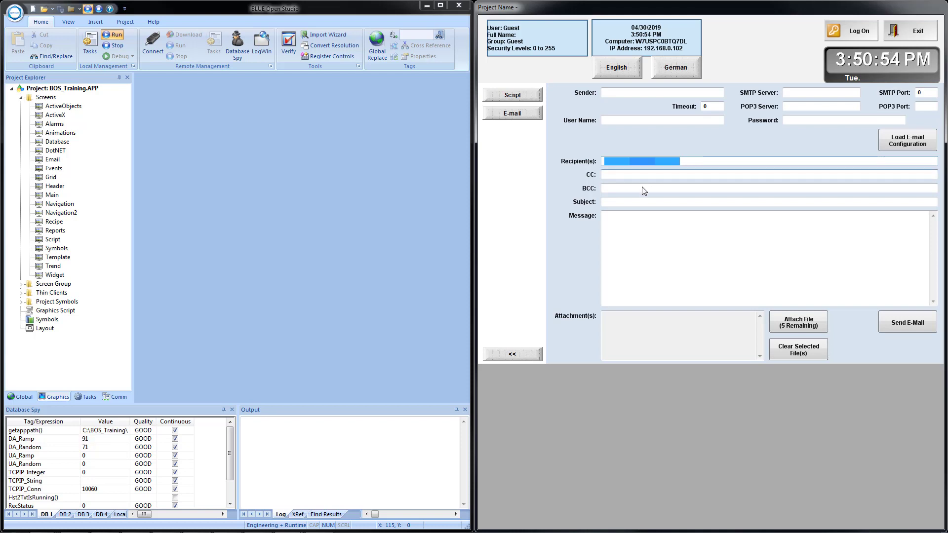
Enter "Test" as the subject and "This is a test" as the message, and send the e-mail
left_click(612, 207)
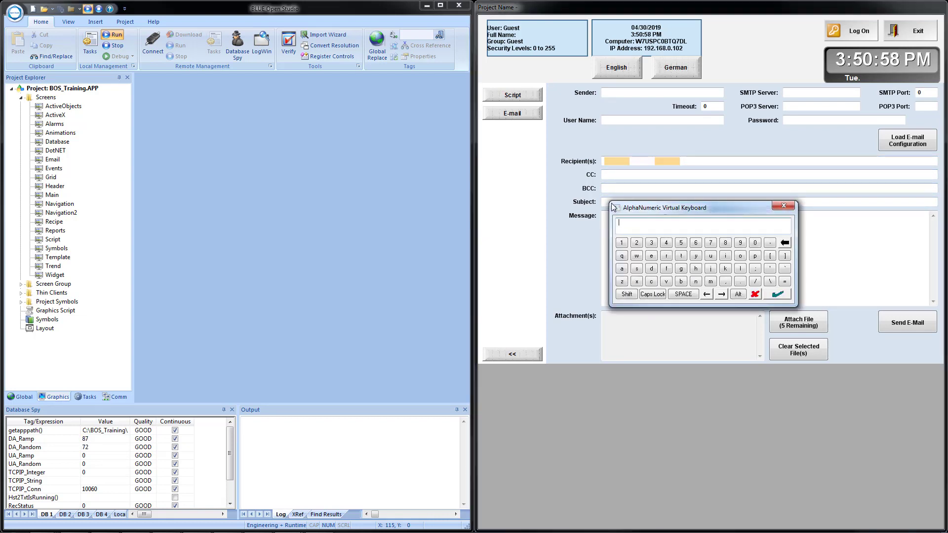
type("Test")
key("Return")
left_click(625, 234)
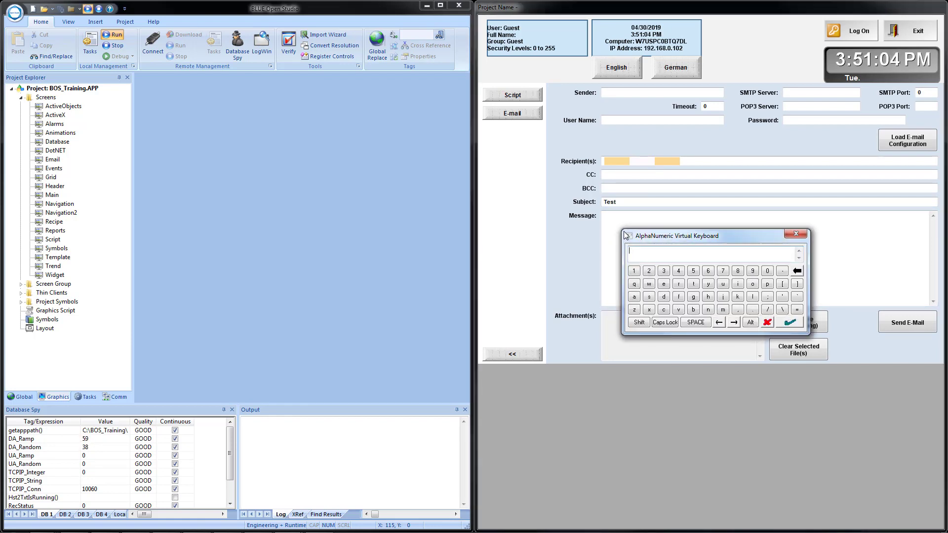
type("is is a test")
key("Return")
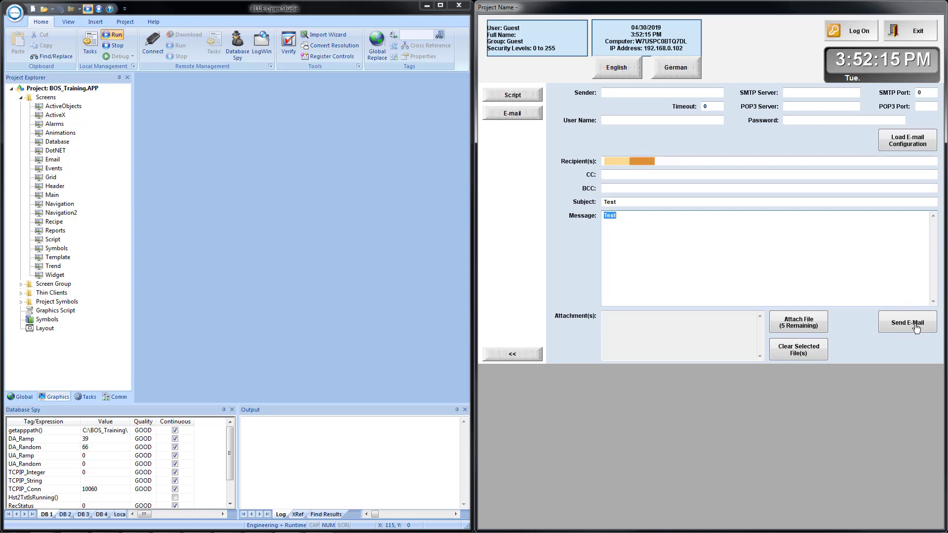
left_click(916, 328)
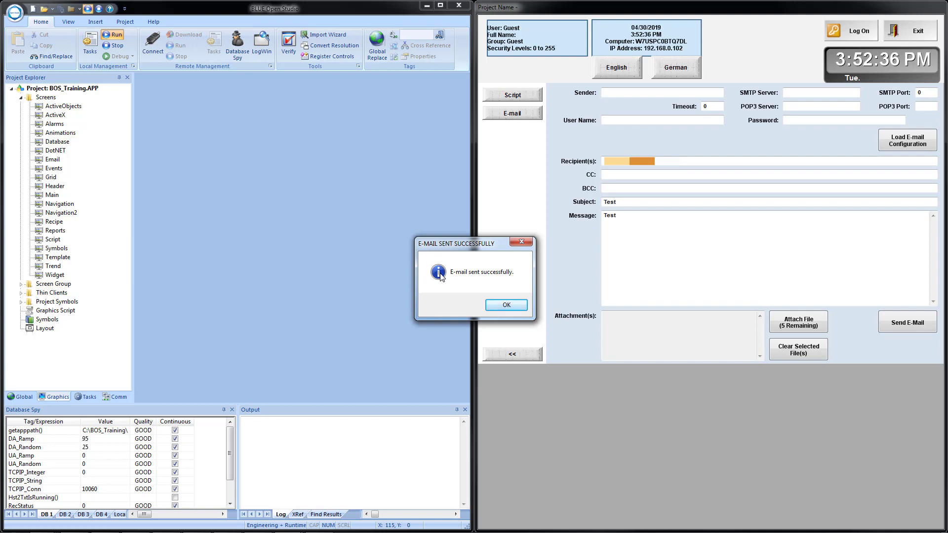
left_click(497, 305)
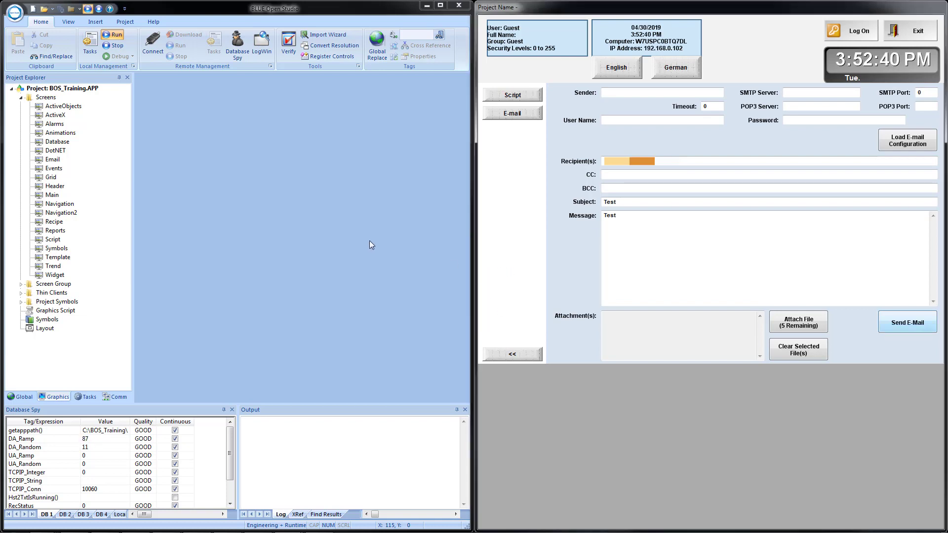
Switch to Gmail, refresh the inbox to read the received test e-mail, and delete it before returning to the runtime
key("alt+Tab")
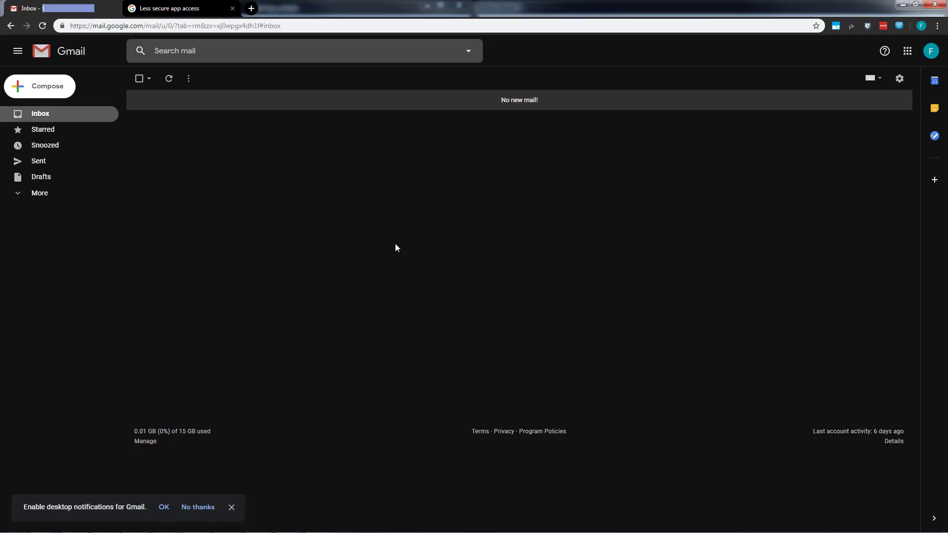
left_click(170, 80)
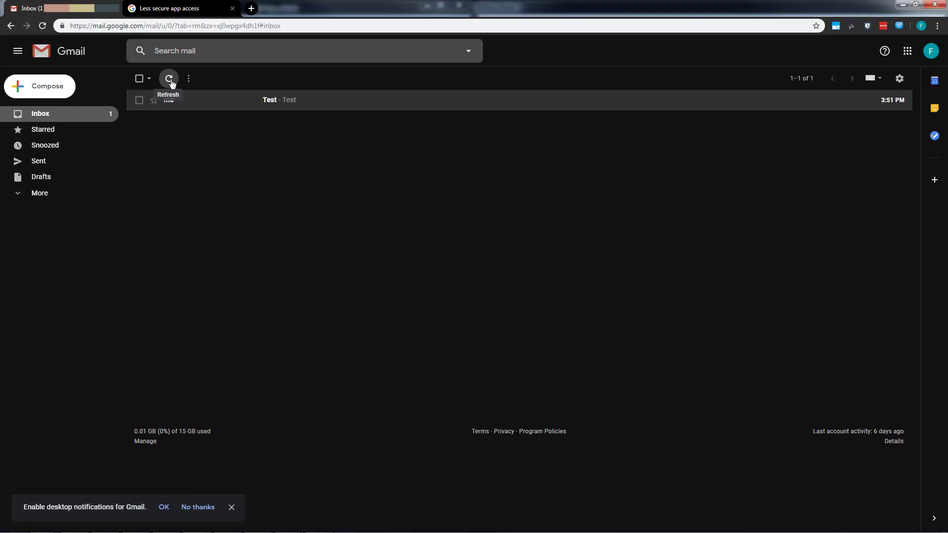
left_click(194, 108)
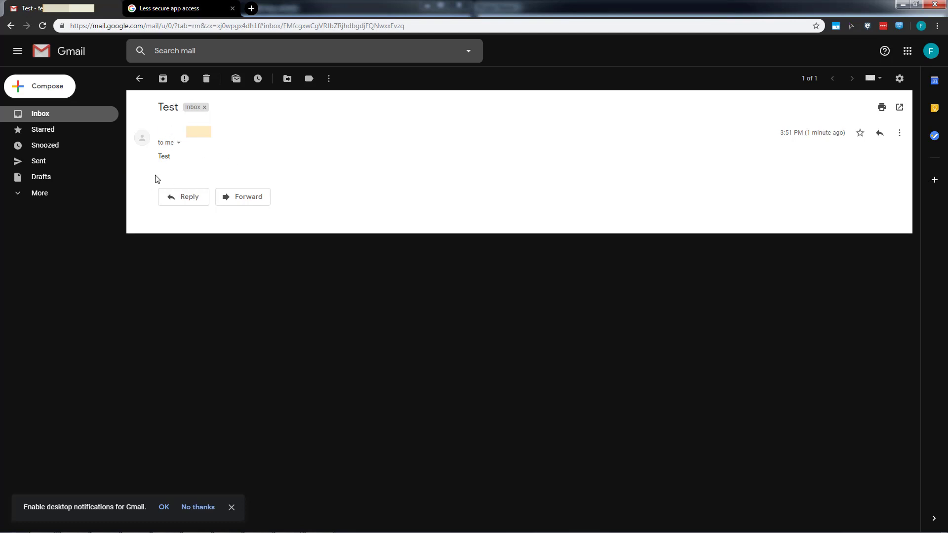
left_click(207, 80)
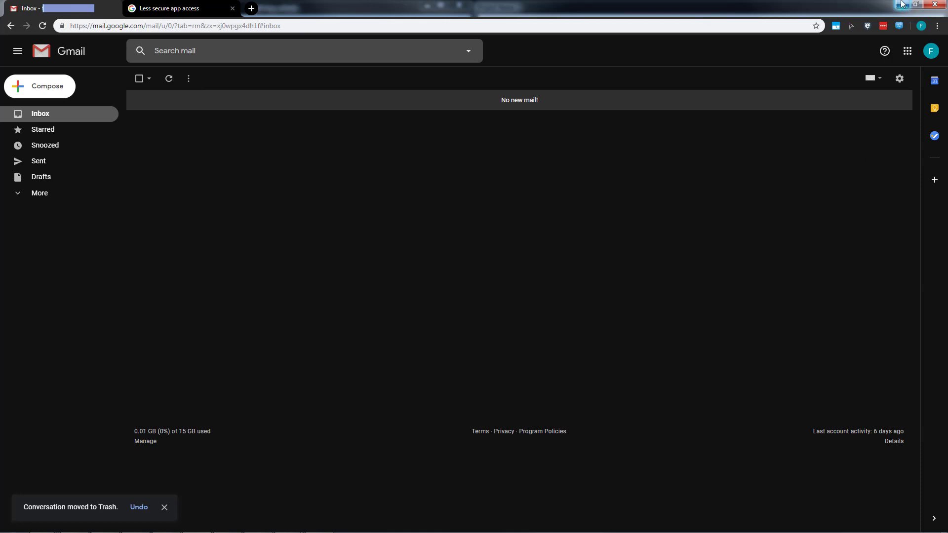
left_click(901, 5)
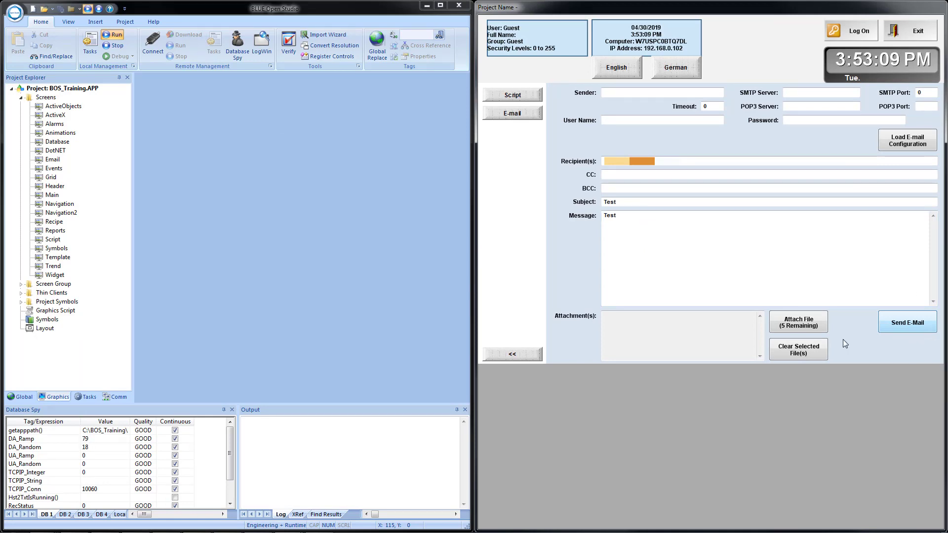
Attach the file BOSDS.pdf from the BOS_Training folder to the e-mail
left_click(794, 324)
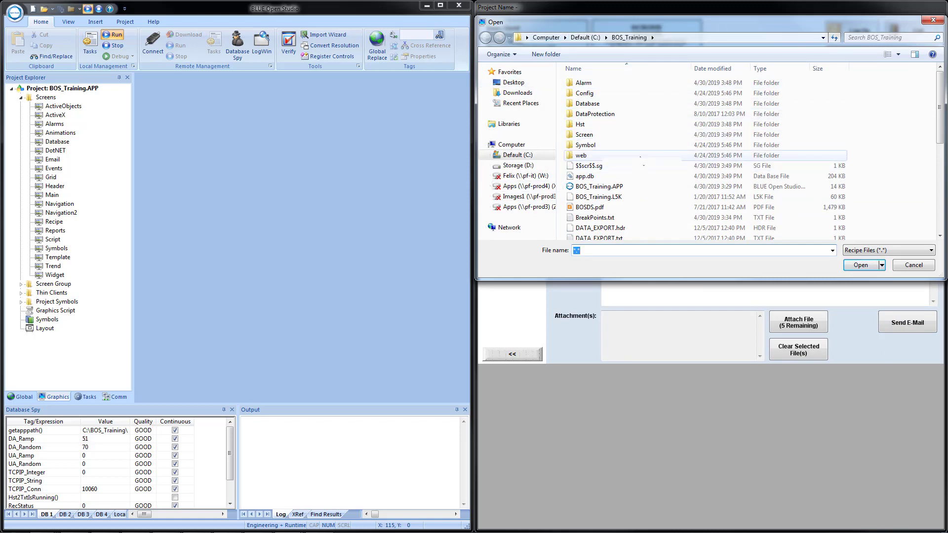
left_click(604, 210)
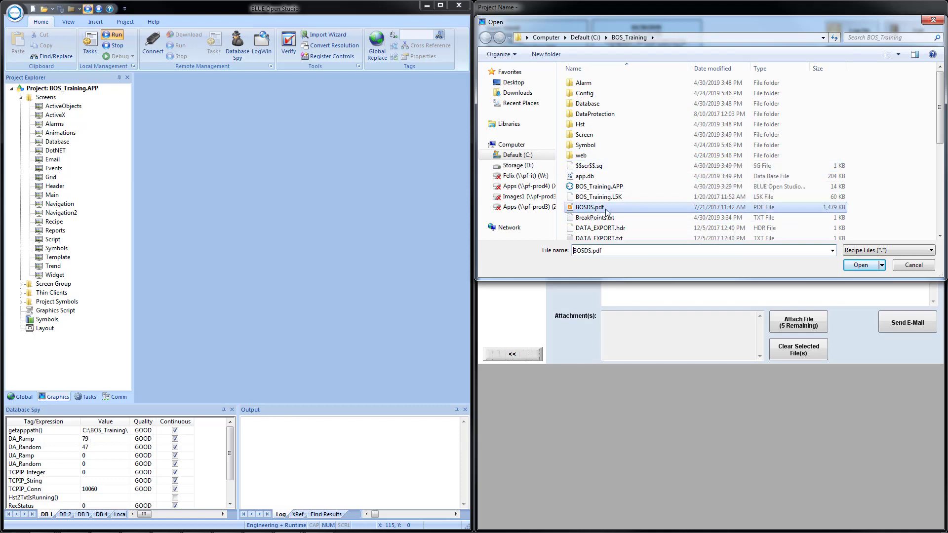
left_click(859, 266)
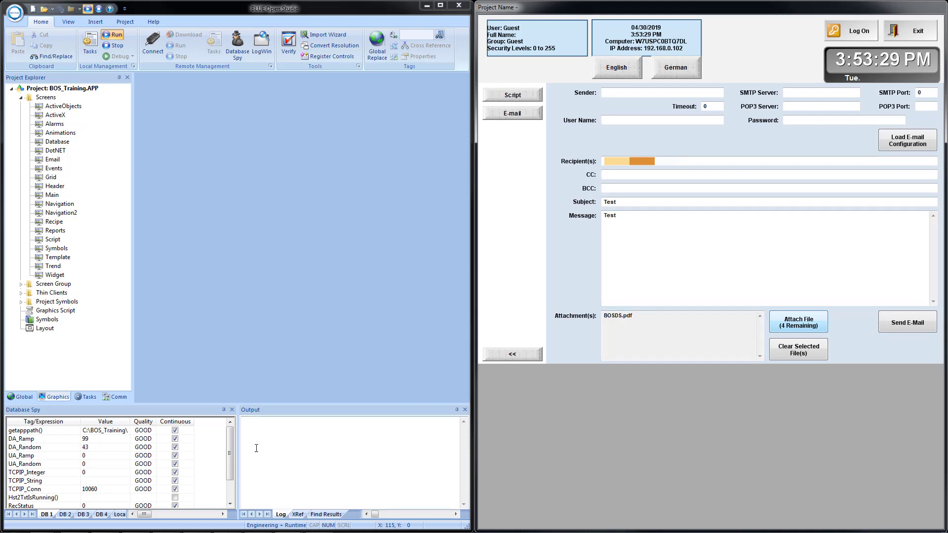
Add the Attachment member of the Email class tag to the DB 4 sheet of the Database Spy
left_click(104, 514)
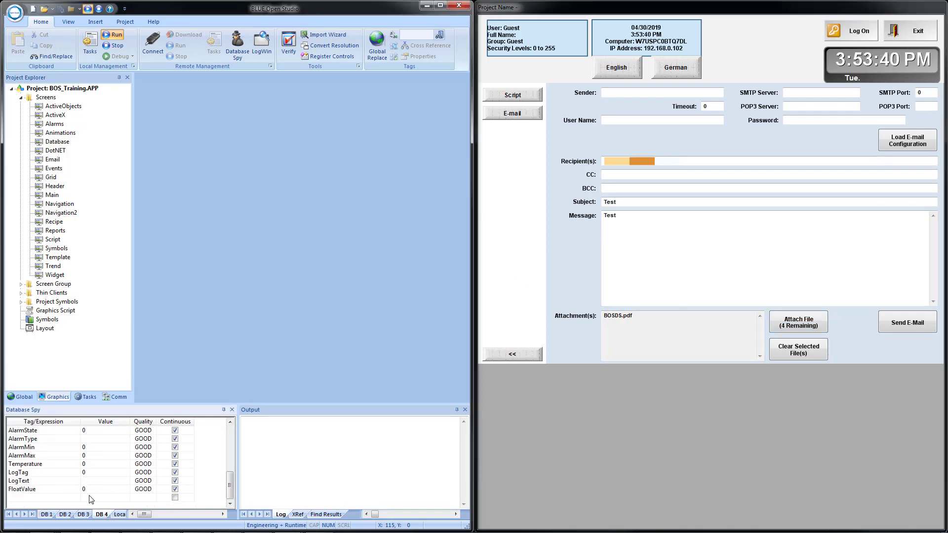
left_click(50, 498)
right_click(49, 498)
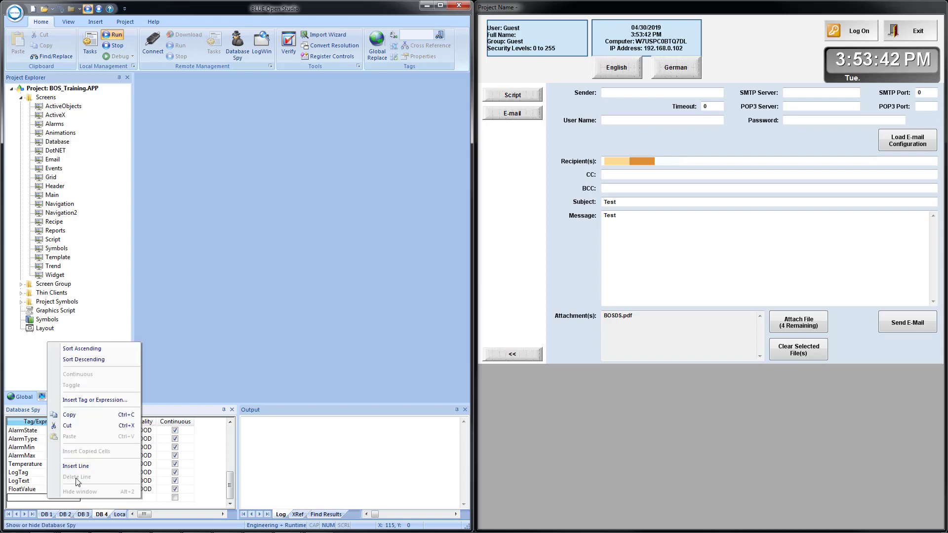
left_click(97, 401)
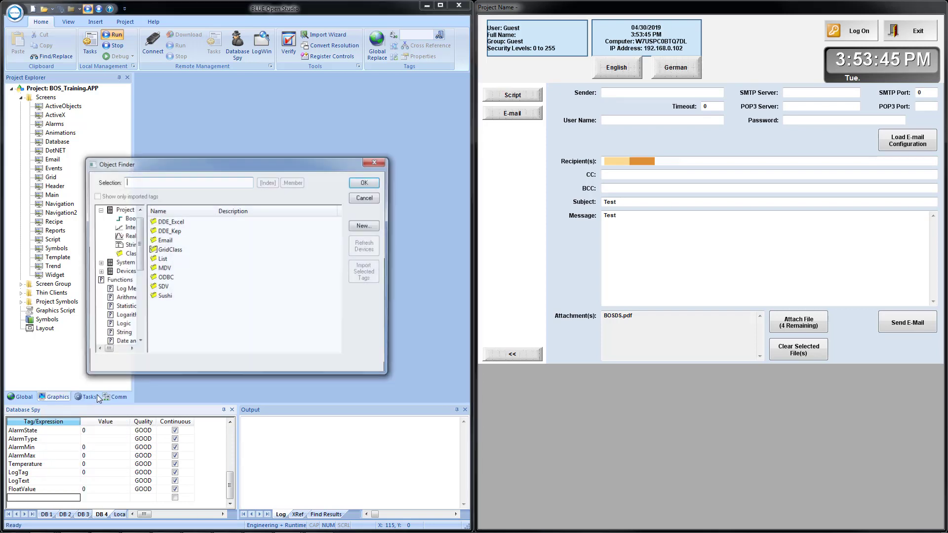
left_click(165, 244)
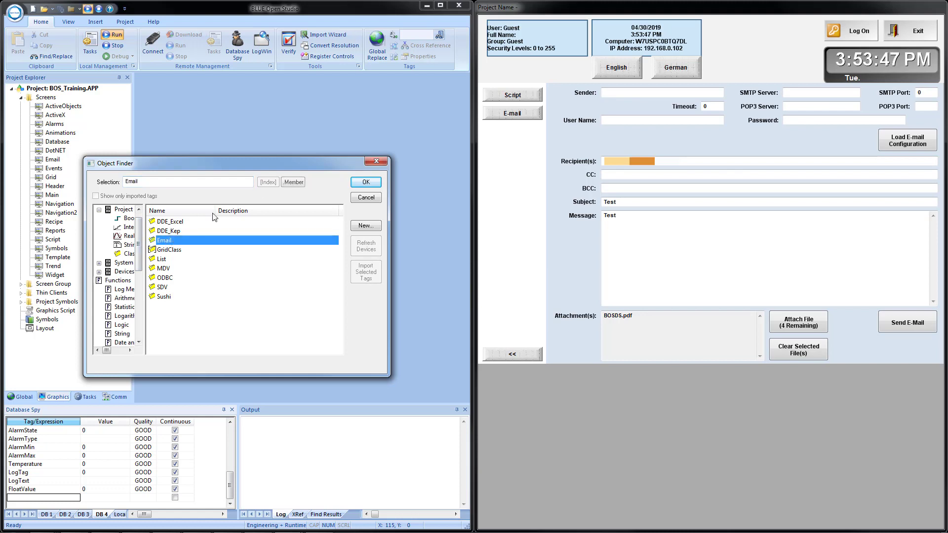
left_click(294, 183)
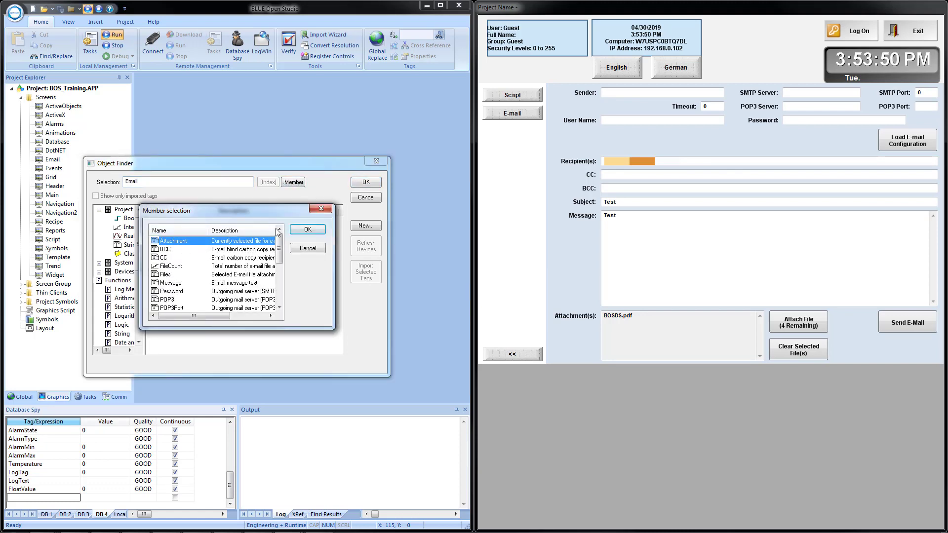
left_click(306, 231)
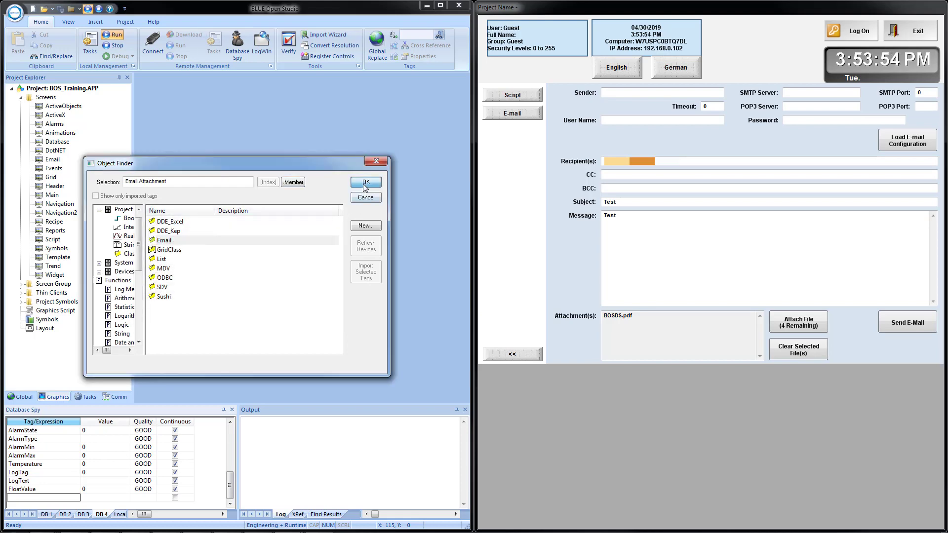
left_click(365, 183)
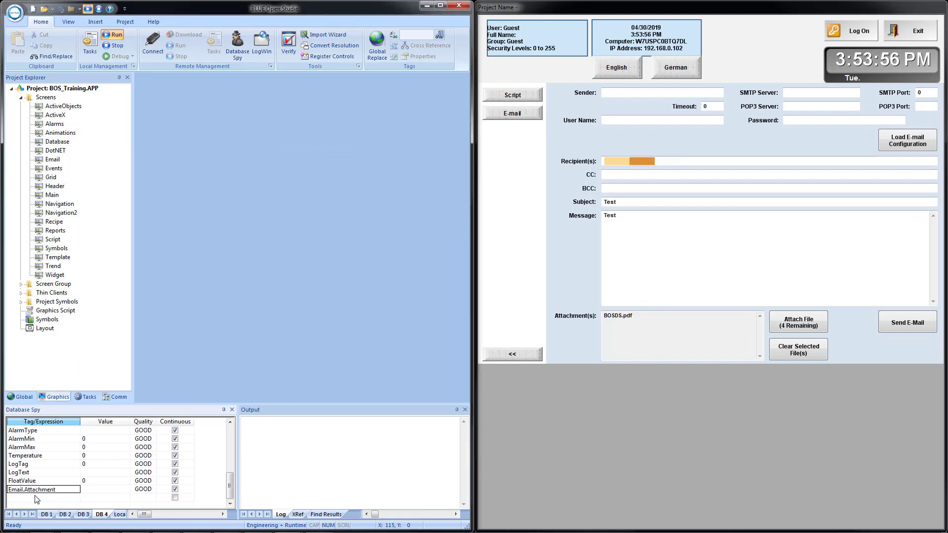
Add the project tag FileAttachment[0] to the DB 4 watch list and widen the Value column to fit the file path
right_click(33, 500)
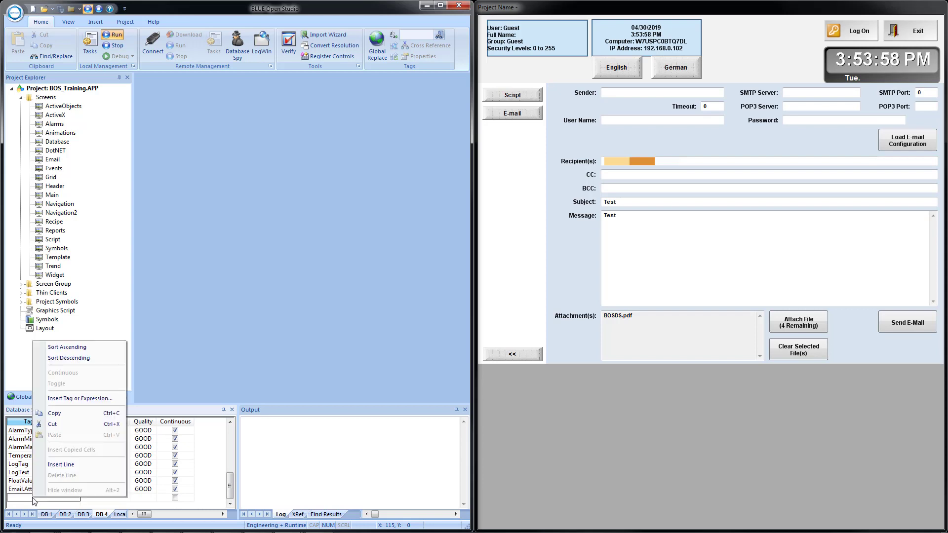
left_click(82, 398)
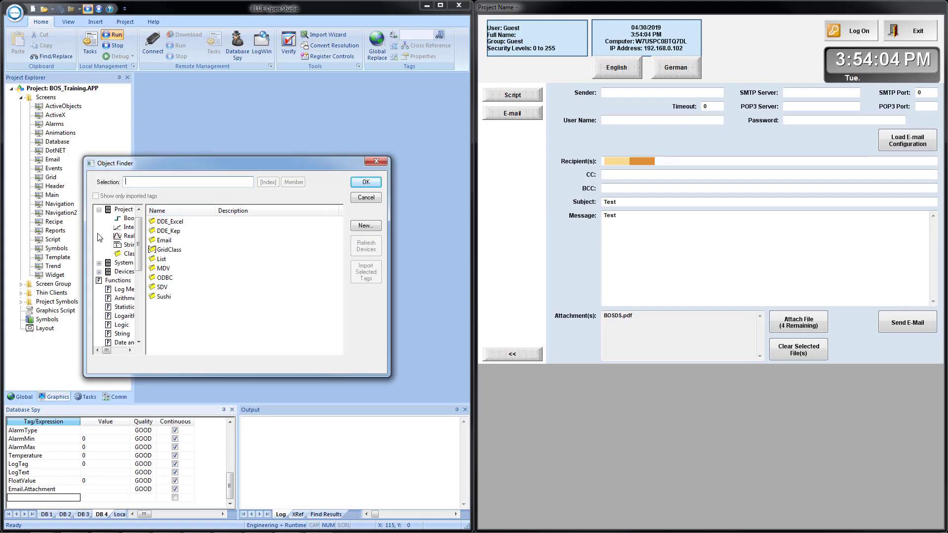
left_click(123, 210)
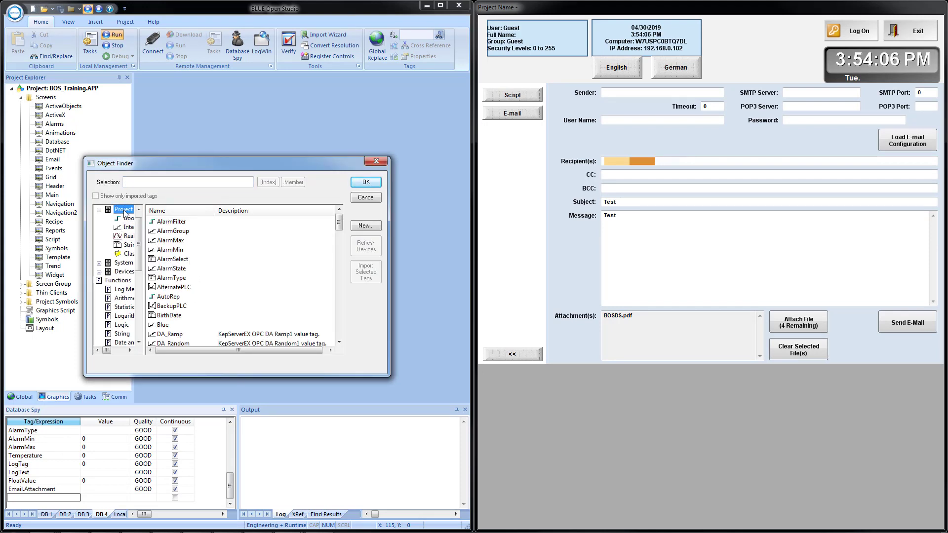
scroll(183, 290, "down", 1)
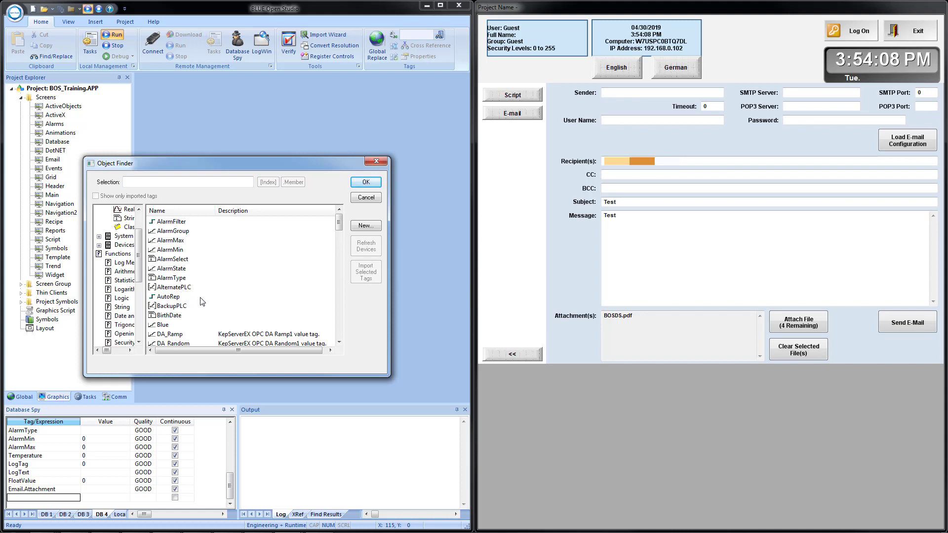
left_click(220, 292)
scroll(220, 293, "down", 8)
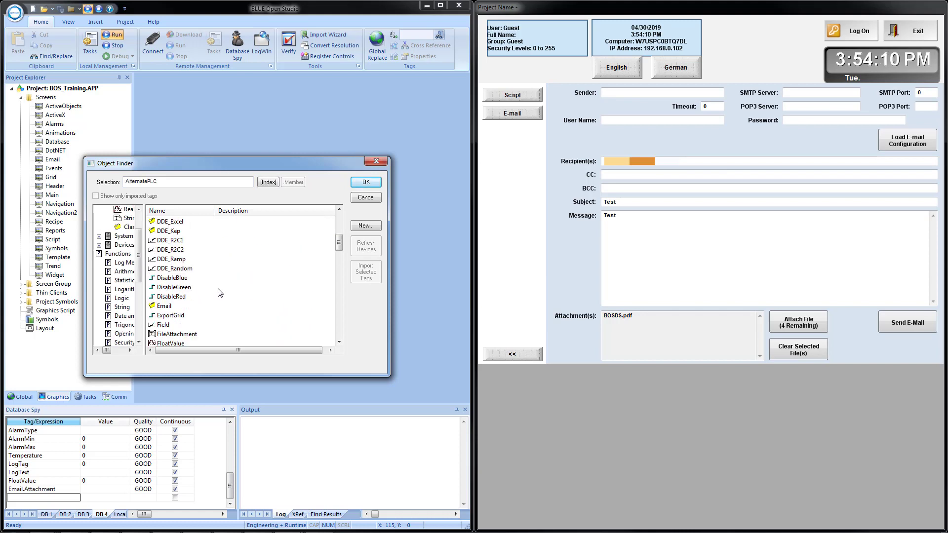
left_click(178, 307)
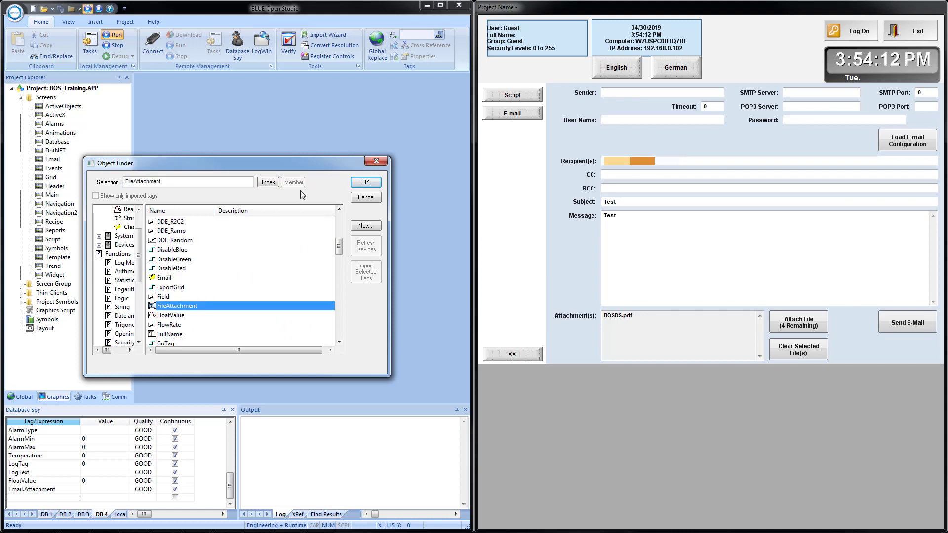
left_click(268, 181)
left_click(211, 232)
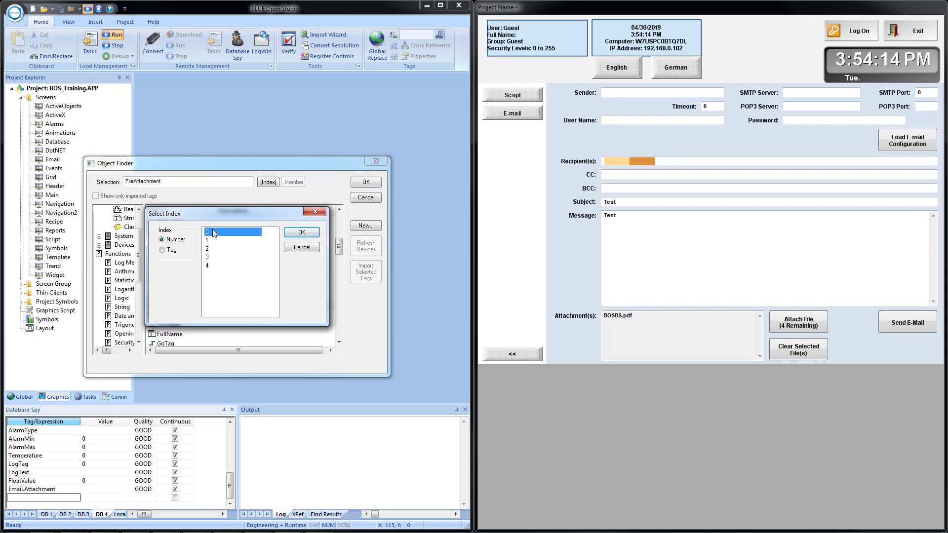
left_click(303, 232)
left_click(366, 181)
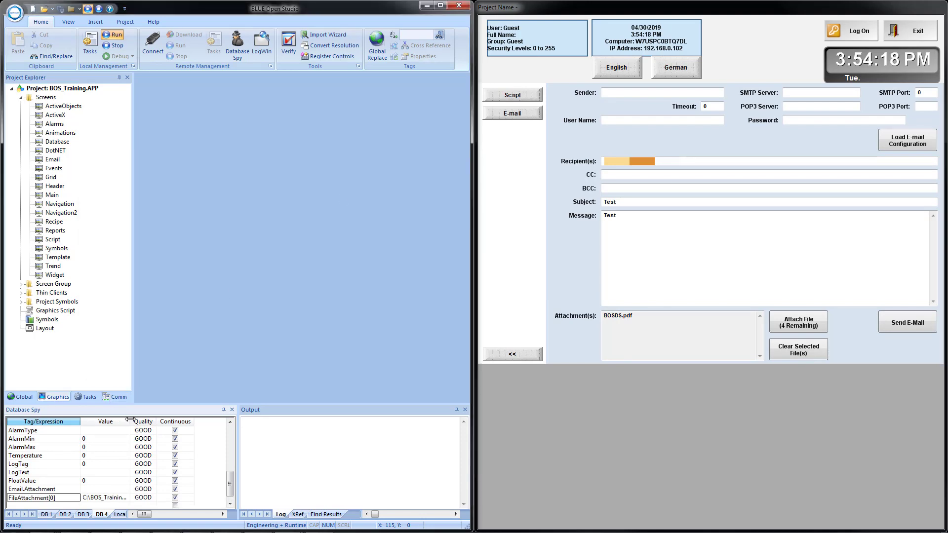
left_click_drag(130, 422, 168, 430)
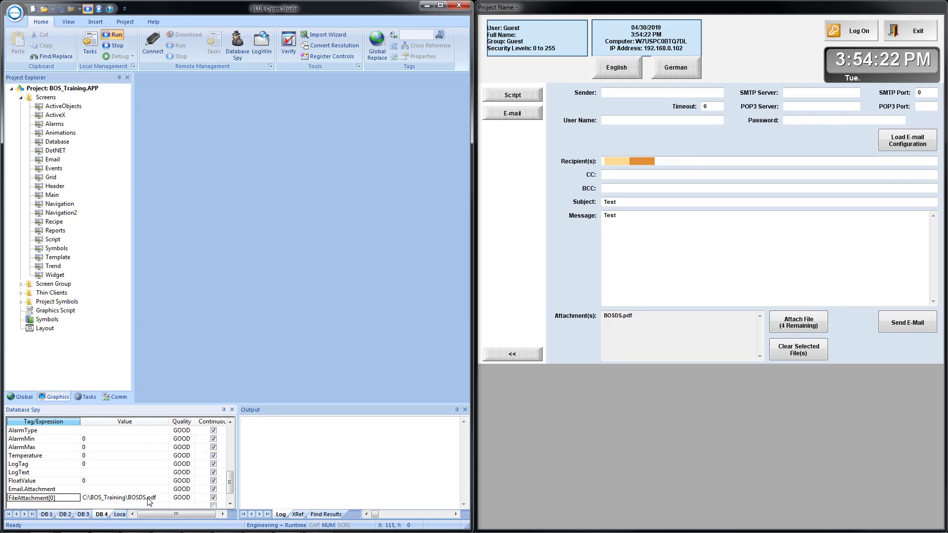
Duplicate the FileAttachment[0] entry in the Database Spy and change the copy's index to 1
left_click(33, 505)
type("FileAttachment[0]")
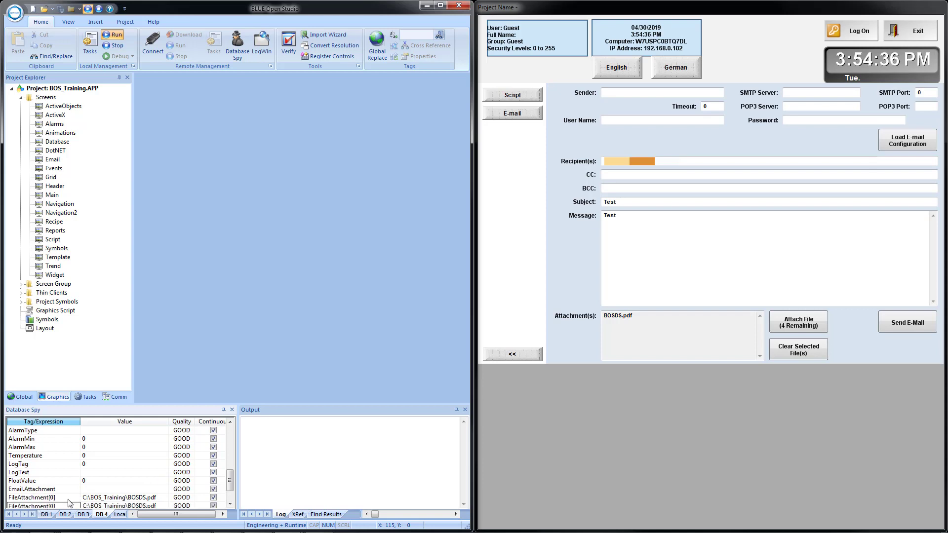
scroll(74, 499, "down", 1)
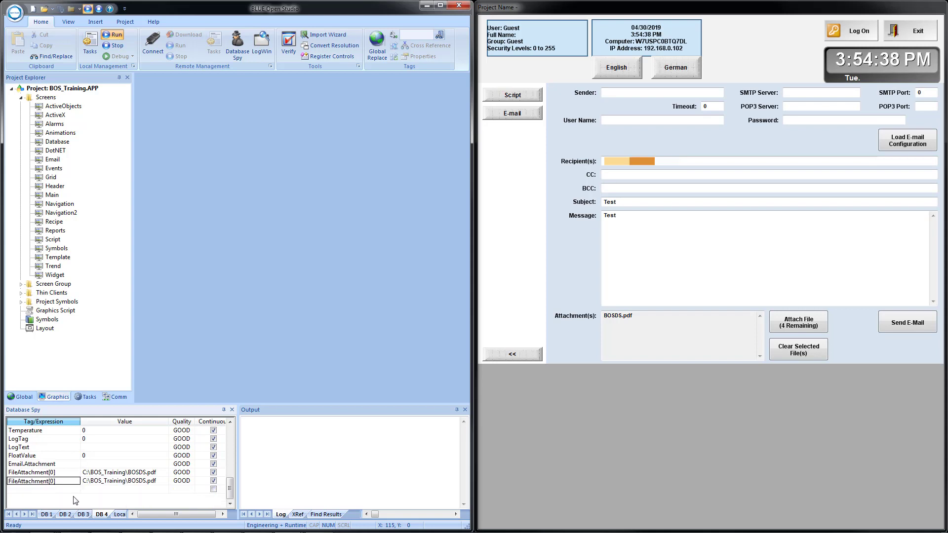
left_click(47, 482)
key("BackSpace")
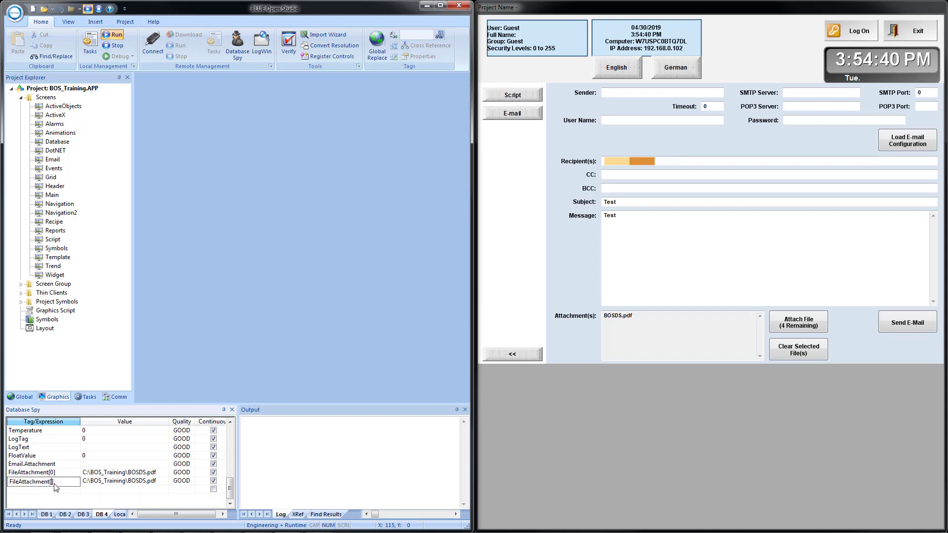
type("1")
key("Return")
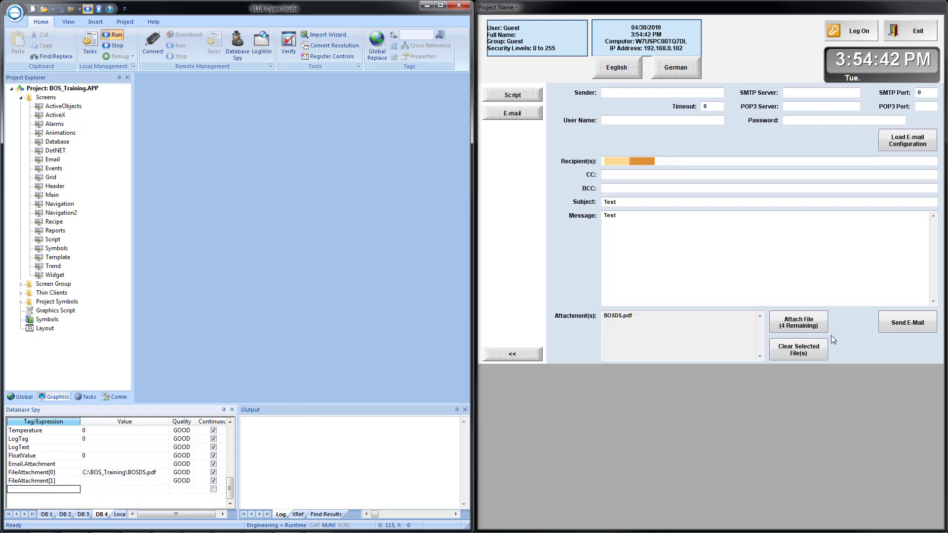
Attach BreakPoints.txt from the BOS_Training folder as a second file to the runtime e-mail
left_click(800, 322)
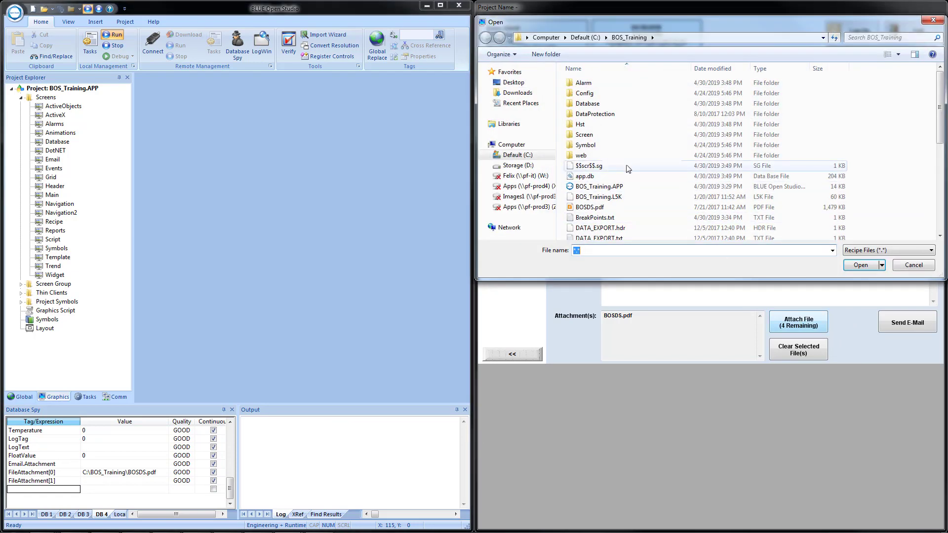
left_click(604, 218)
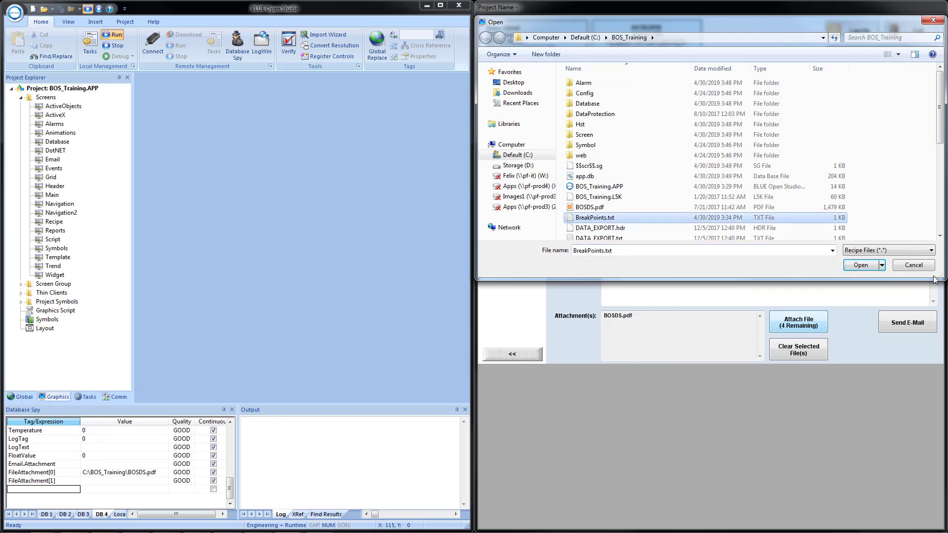
left_click(874, 268)
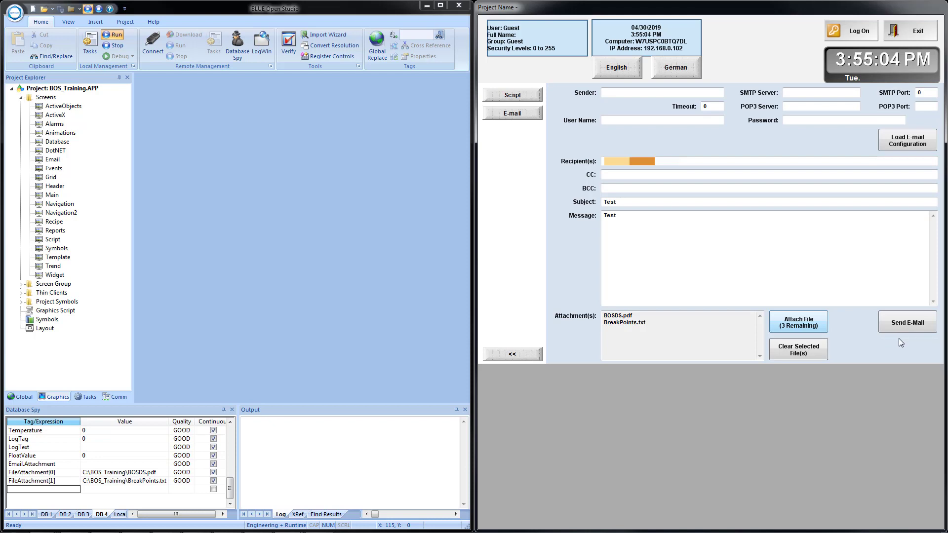
Change the e-mail subject to "Test #2" and send the e-mail with both attachments
left_click(633, 206)
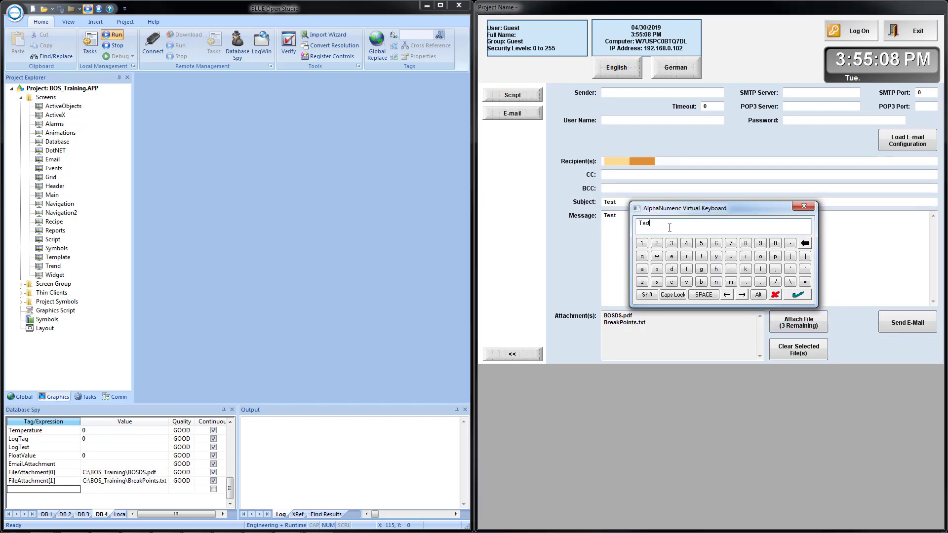
type("#2")
left_click(797, 294)
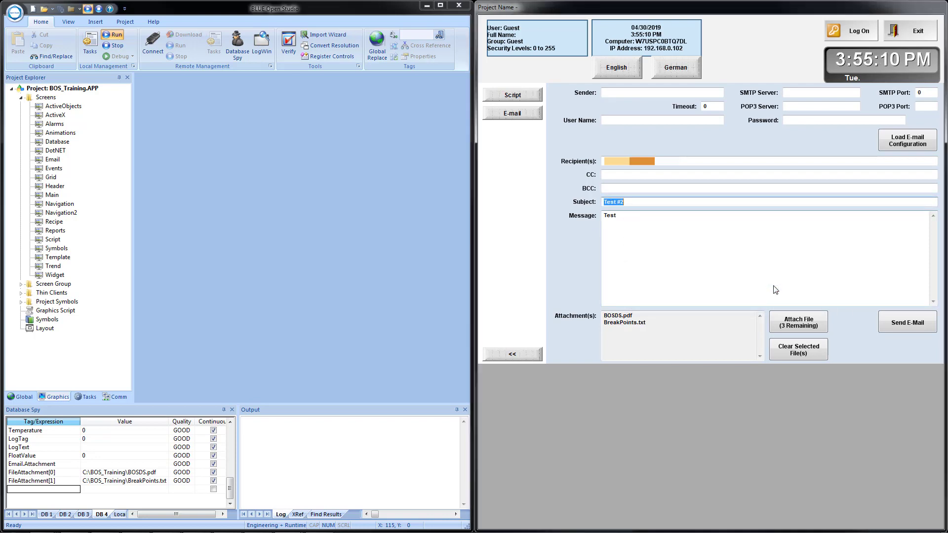
left_click(903, 324)
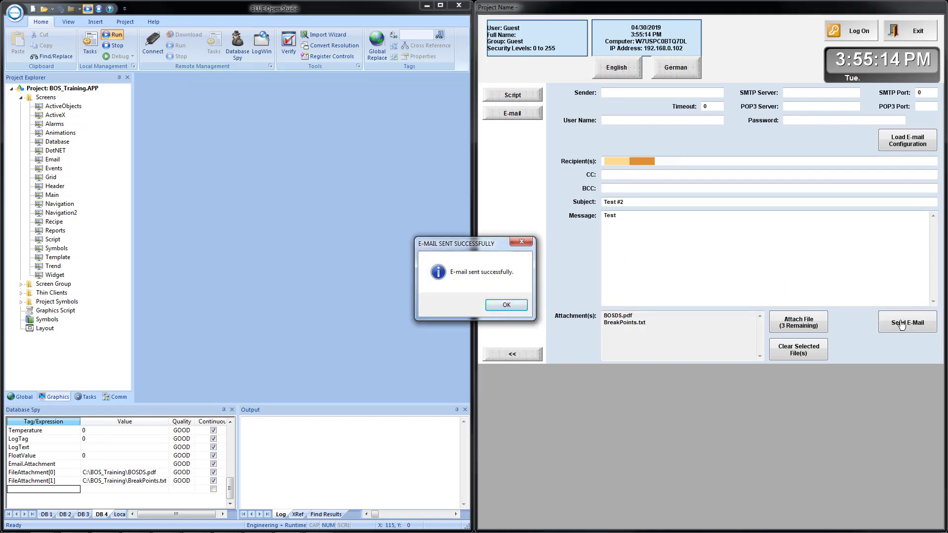
left_click(489, 309)
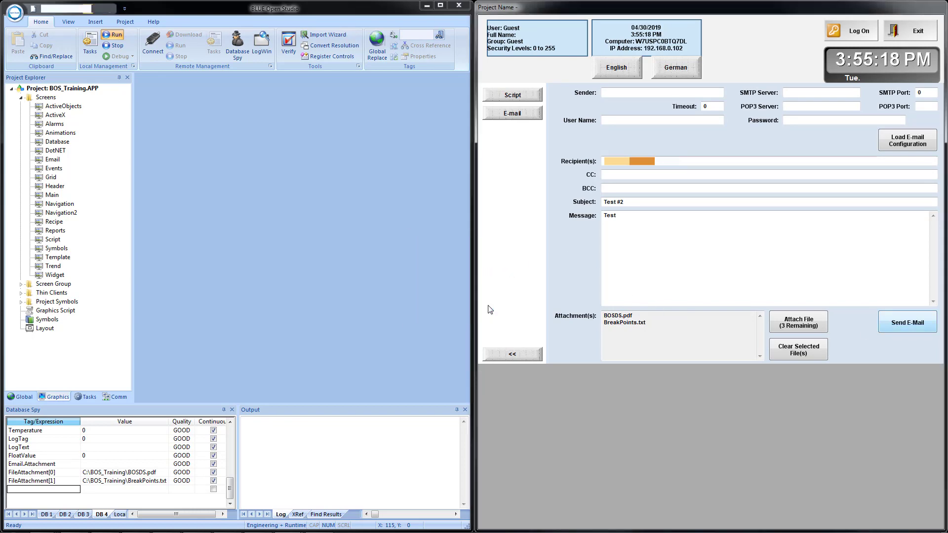
Switch to Gmail and refresh the inbox to check for the e-mail with attachments
key("alt+Tab")
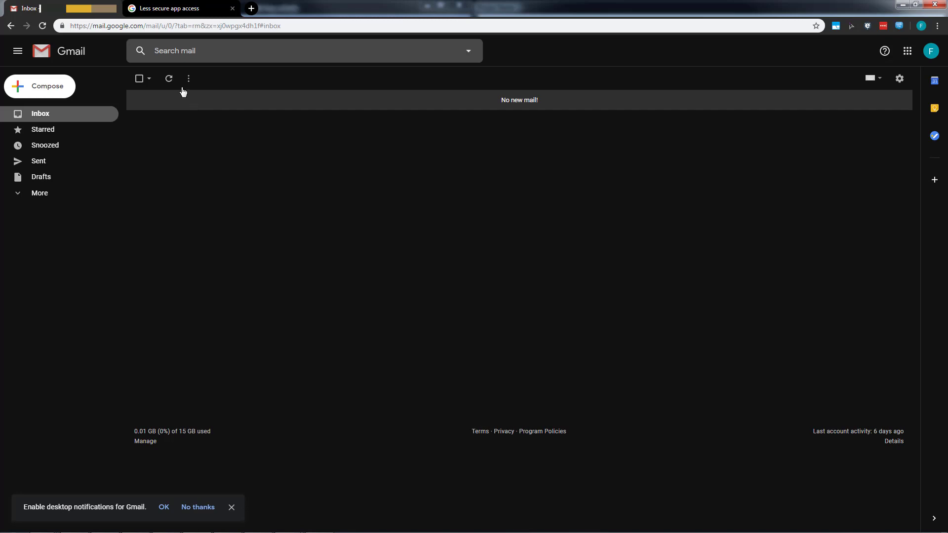
left_click(168, 78)
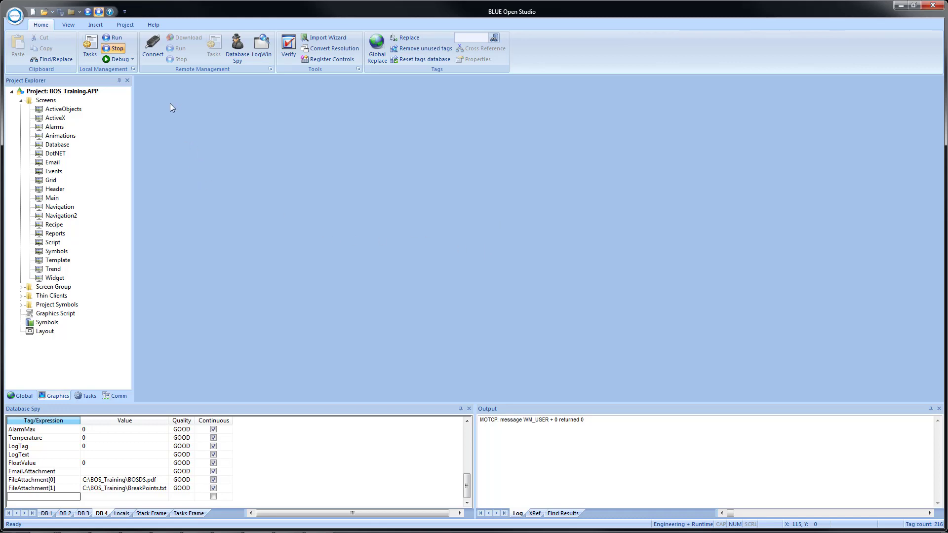
In the project's E-Mail/FTP configuration, set the sender address to {Email.Sender} and the SMTP server to {Email.SMTP}
left_click(124, 27)
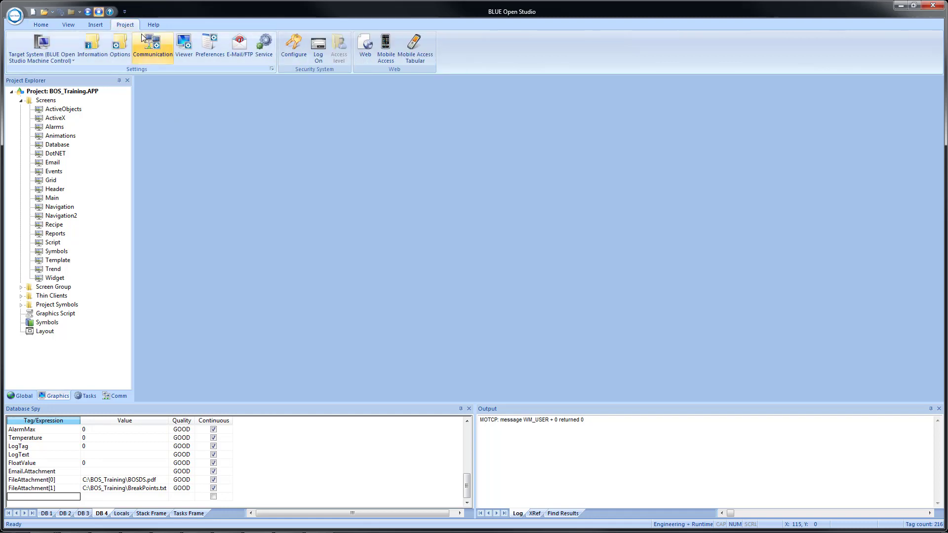
left_click(239, 49)
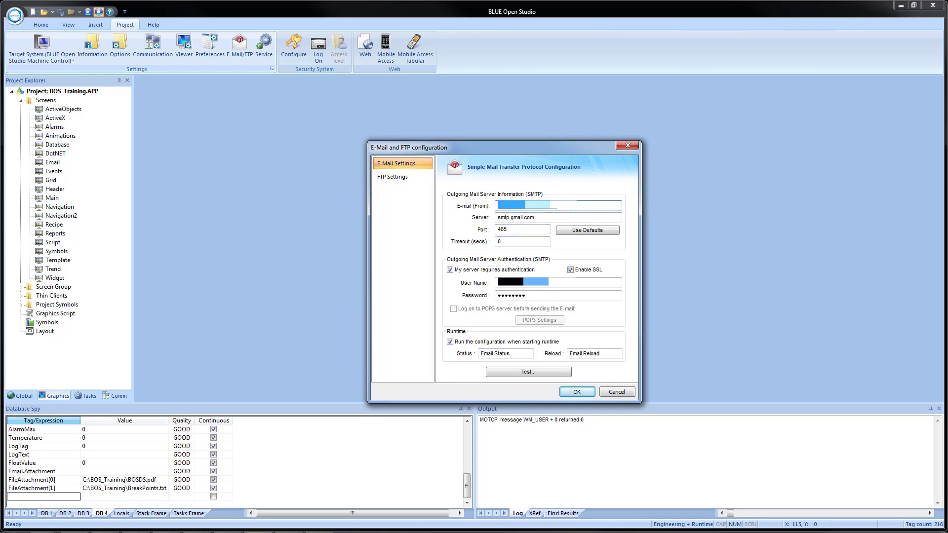
type("{")
type("Email.Sender")
key("Tab")
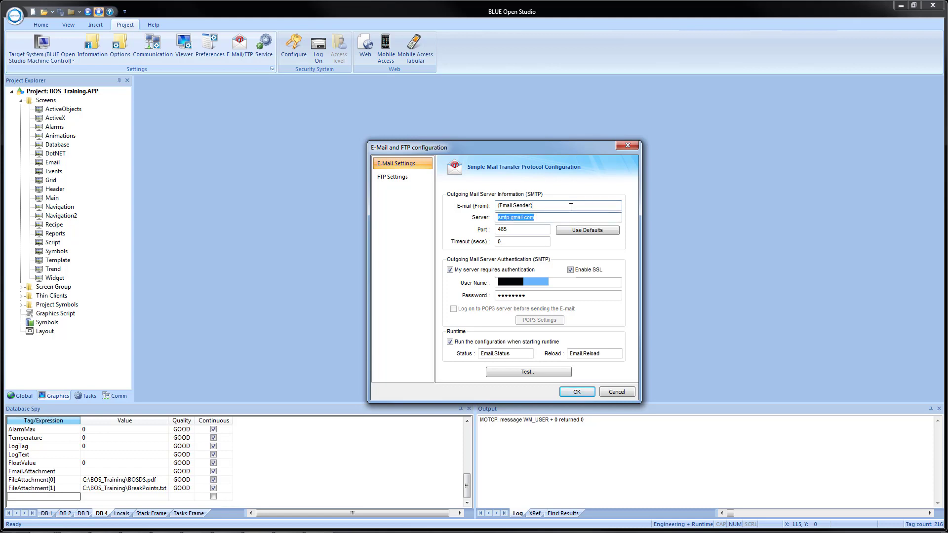
type("{Email.SMTP")
key("Tab")
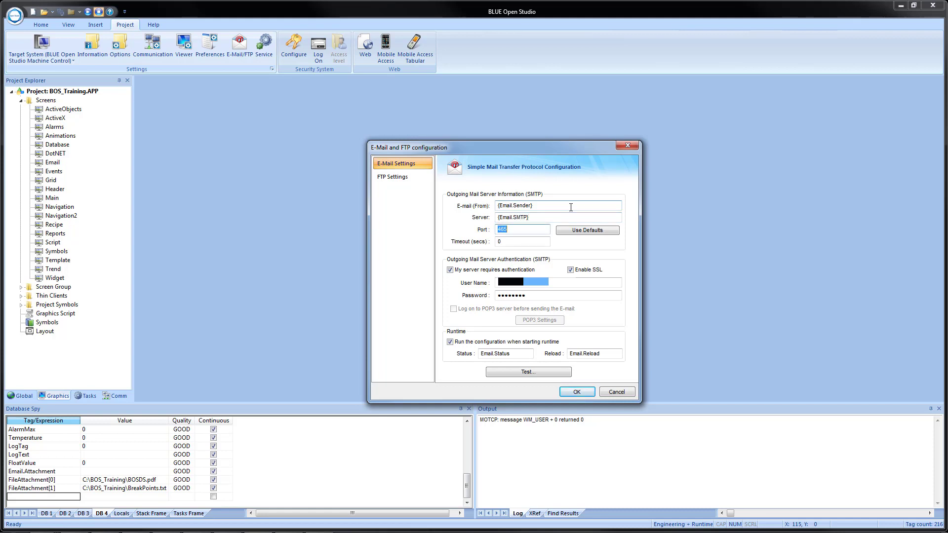
Set the SMTP port to {Email.SMTPPort} and the timeout to {Email.Timeout}
type("{Email.SMTPPort}")
key("Tab")
type("{Email.Timeout}")
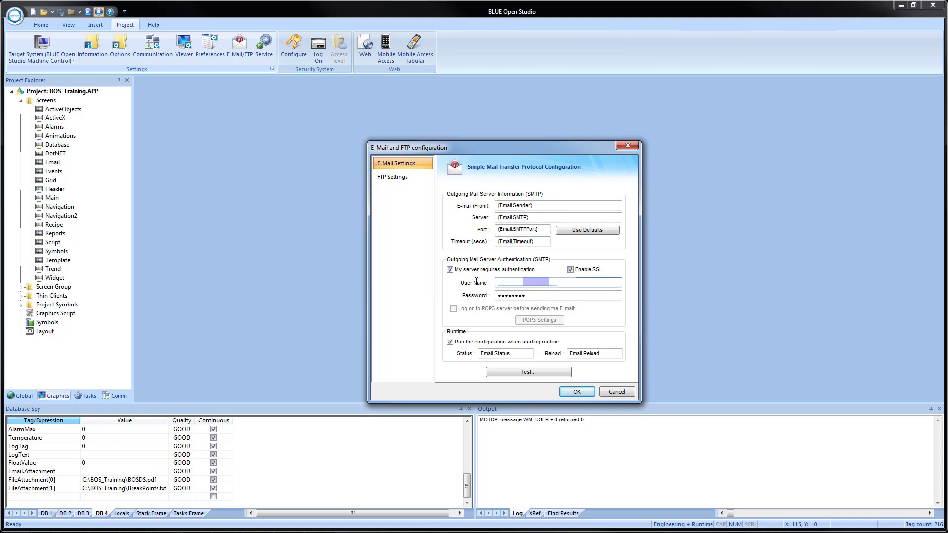
Replace the SMTP authentication user name with the tag {Email.UserName}
key("BackSpace")
type("{Email.UserName")
key("Tab")
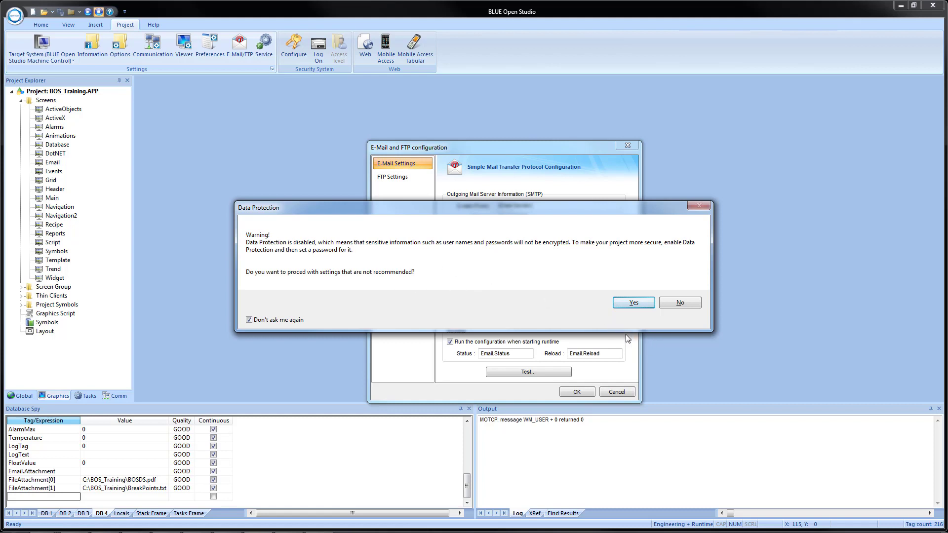
Accept the data protection warning, replace the SMTP authentication password with the tag {Email.Password}, and save the e-mail configuration
left_click(634, 302)
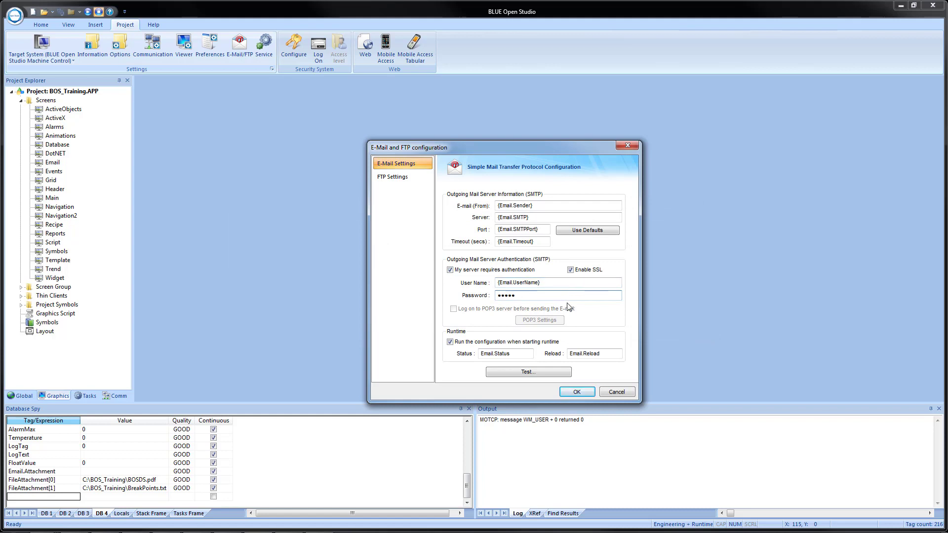
key("BackSpace")
key("BackSpace")
key("BackSpace")
key("BackSpace")
key("BackSpace")
type("{Email.Password")
left_click(572, 393)
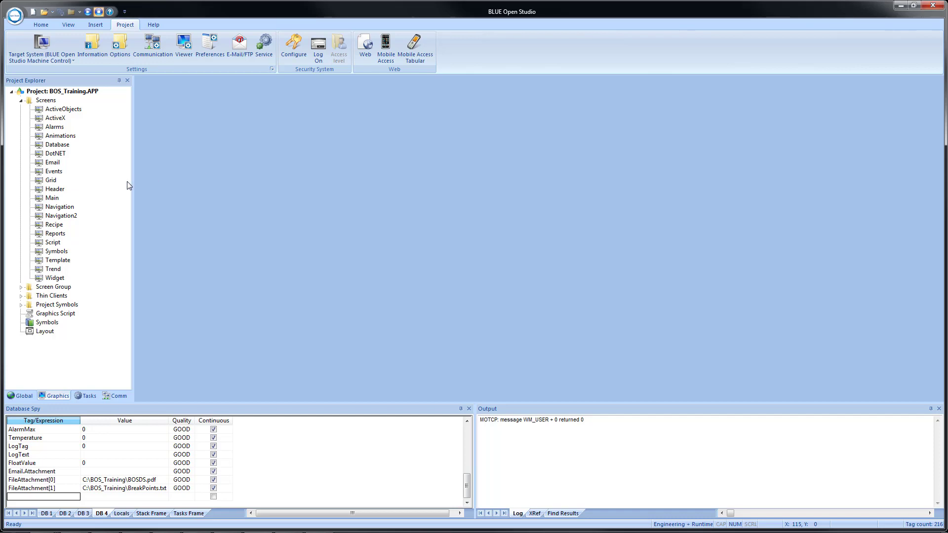
On the Email screen, open the full On Up VBScript of the Load E-mail Configuration button
double_click(52, 163)
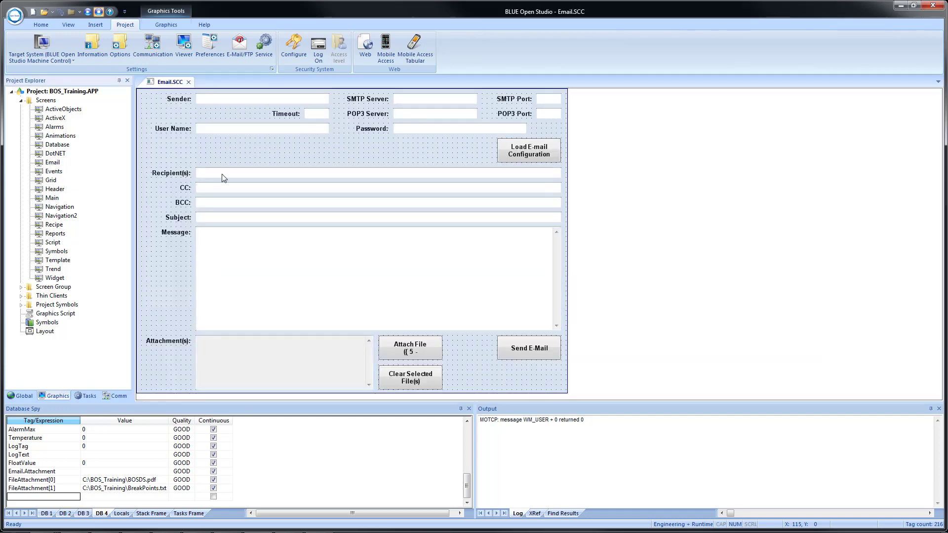
double_click(524, 158)
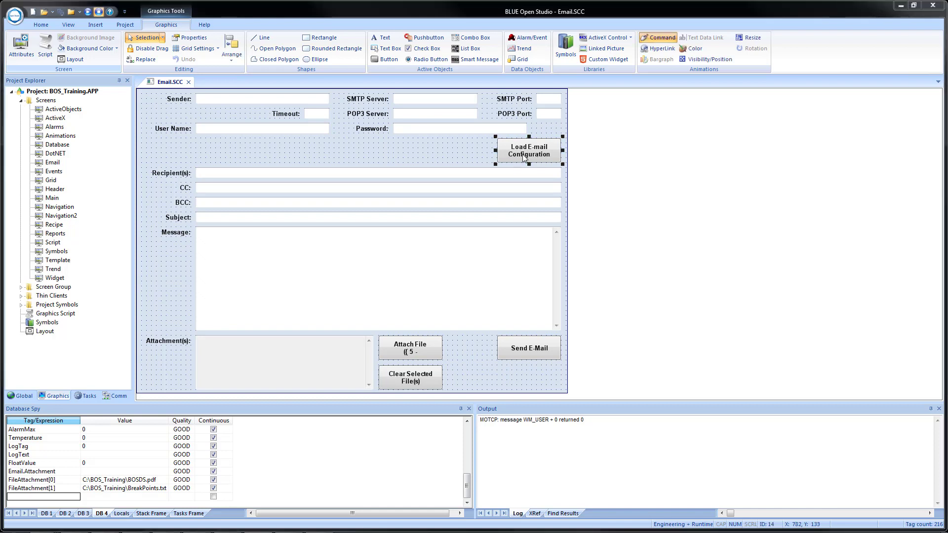
left_click(174, 190)
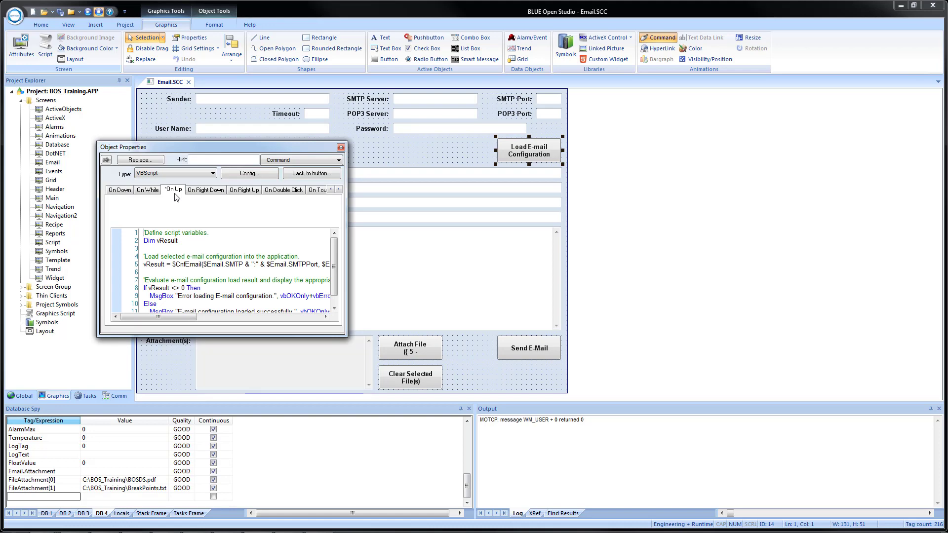
left_click(230, 176)
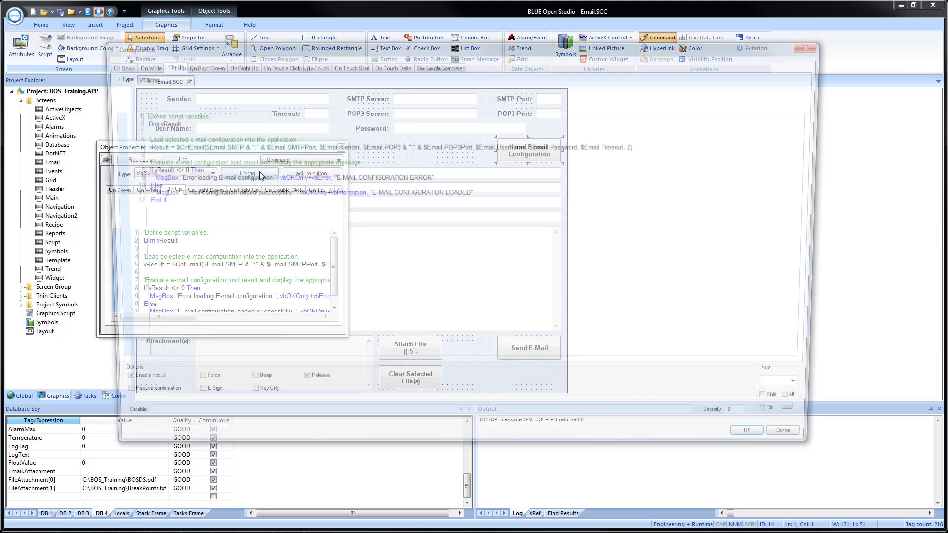
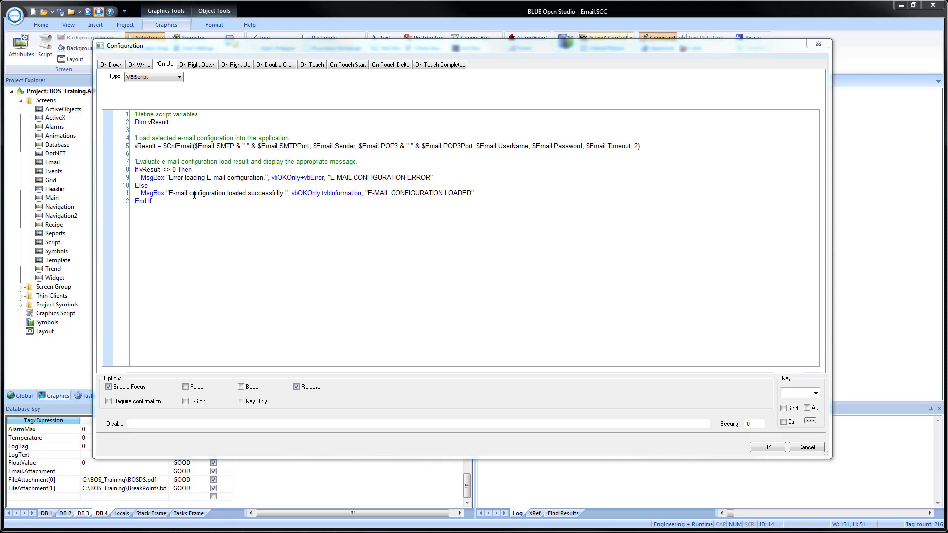
Accept the Load E-mail Configuration button's script, then close the Email screen and save its changes
left_click(754, 449)
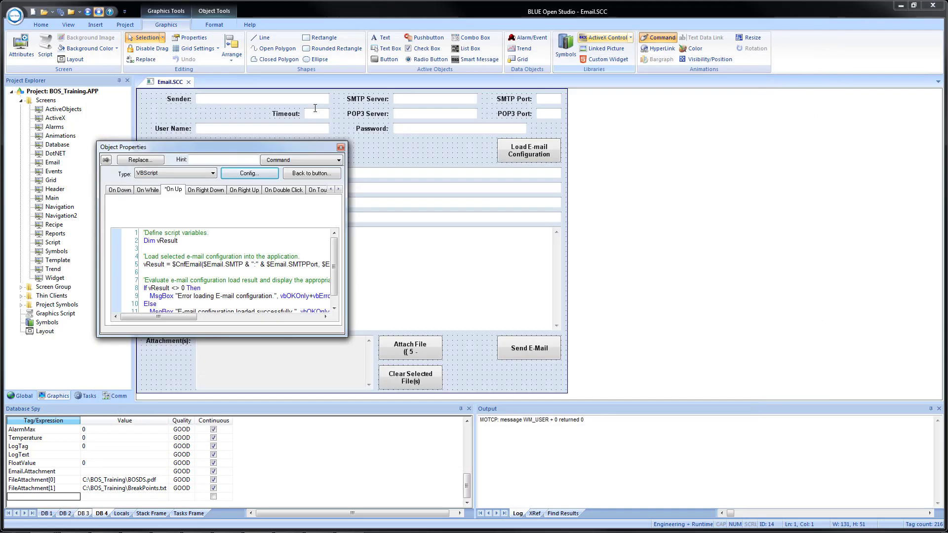
left_click(341, 148)
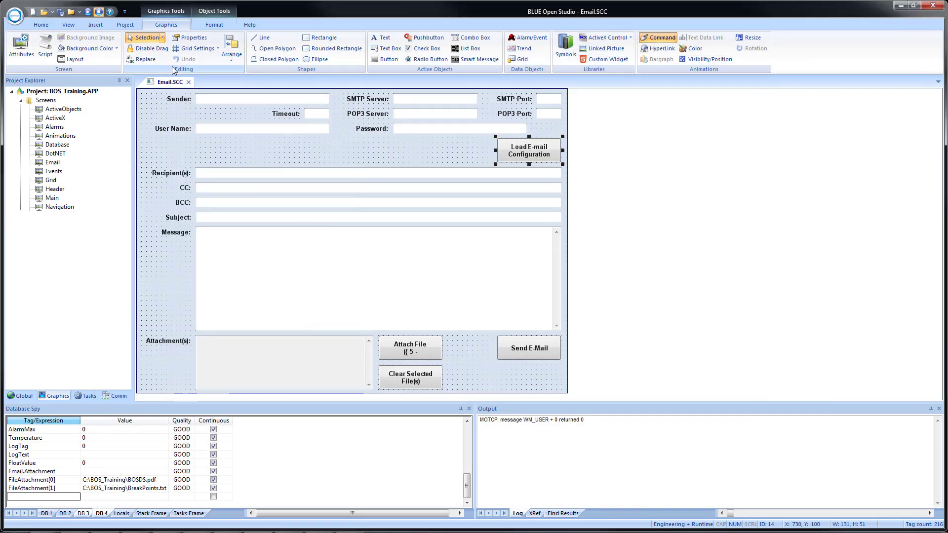
left_click(190, 82)
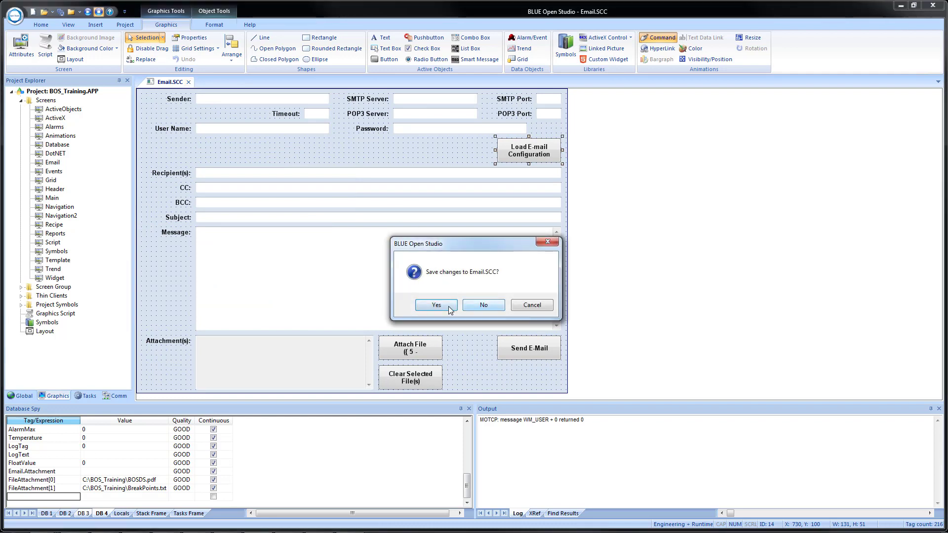
left_click(445, 305)
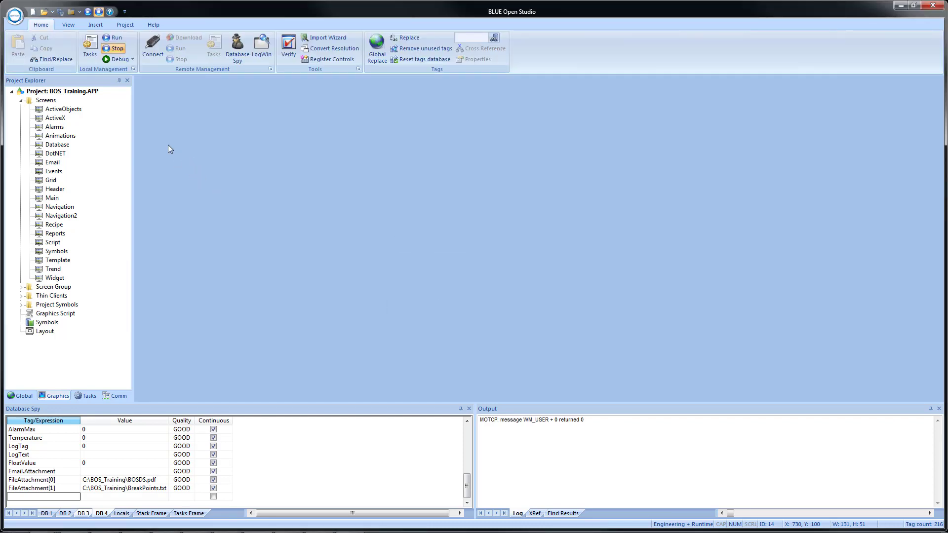
Run the project and arrange the runtime window side by side with the development window
left_click(87, 13)
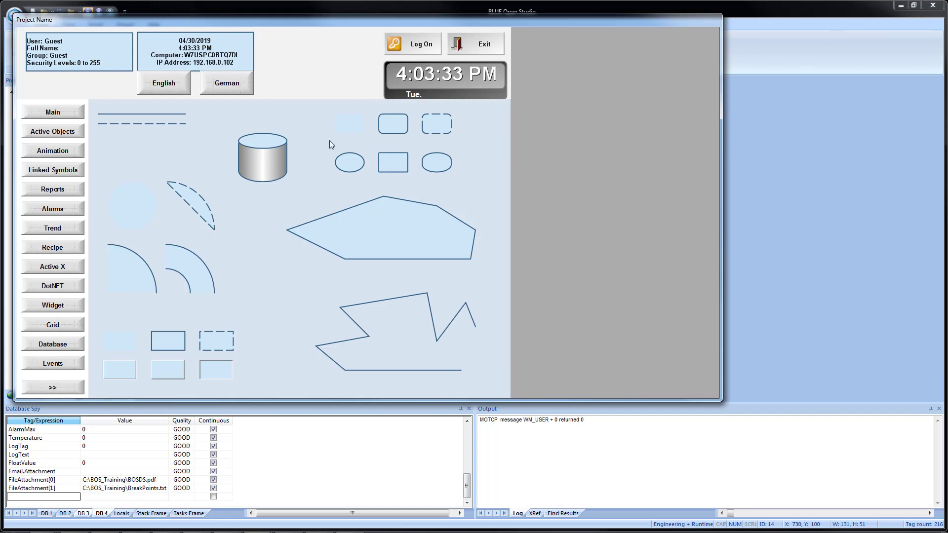
key("super+Right")
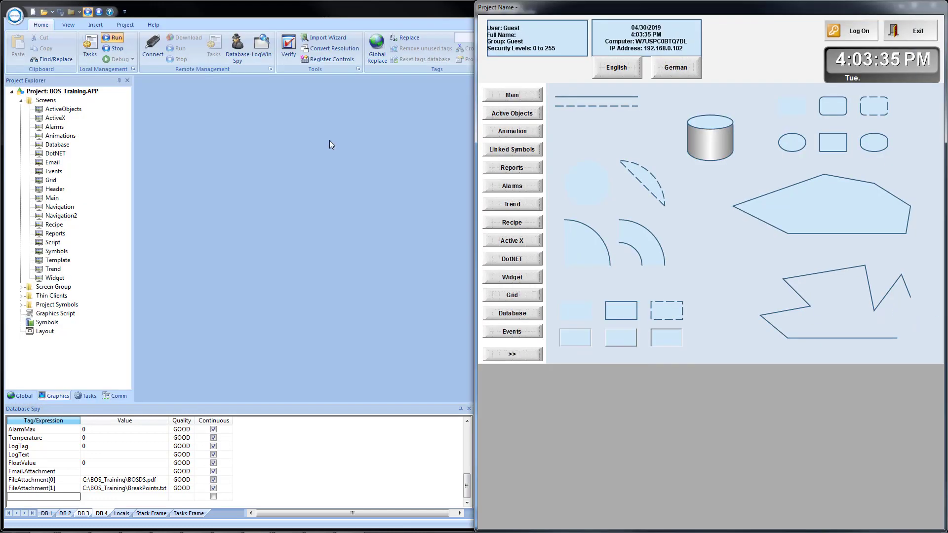
left_click(319, 158)
key("super+Left")
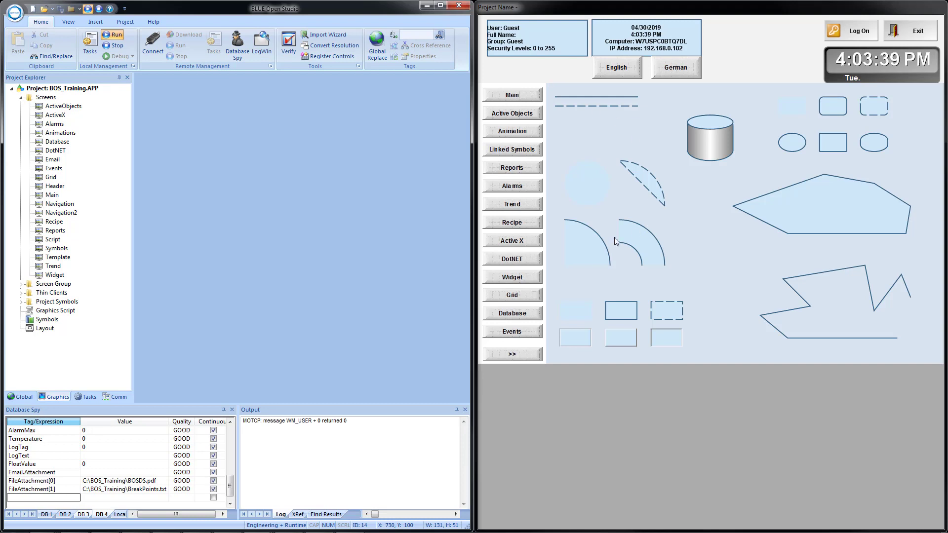
Go to the E-mail screen in the running project and clear the selected attachments
left_click(511, 356)
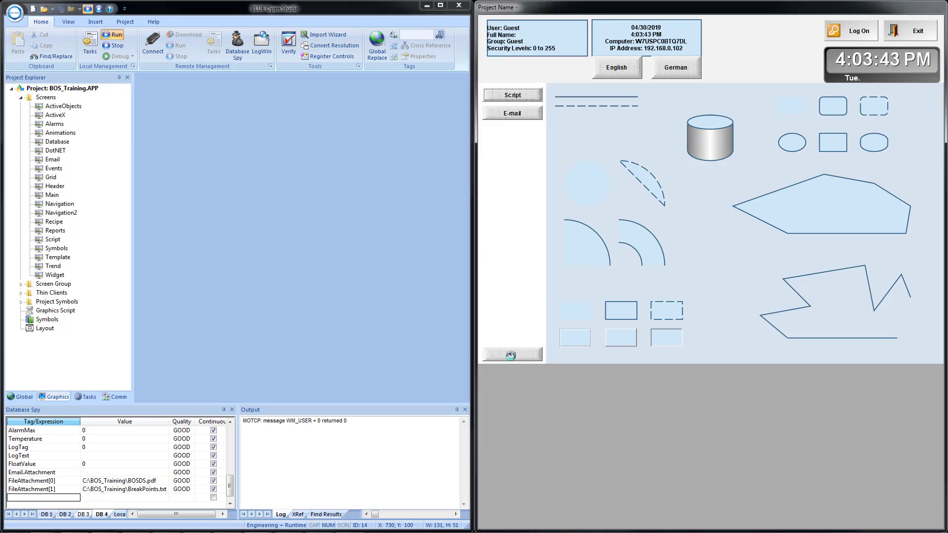
left_click(526, 117)
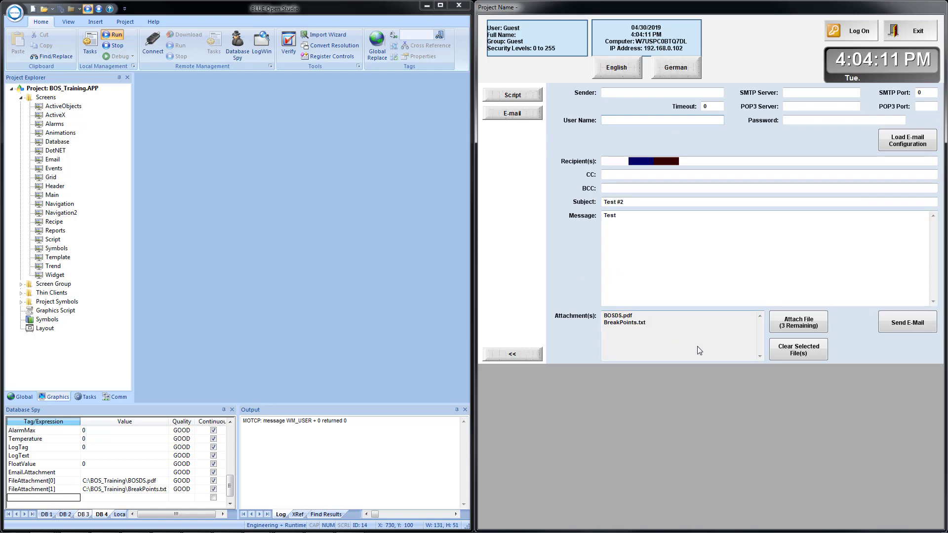
left_click(800, 353)
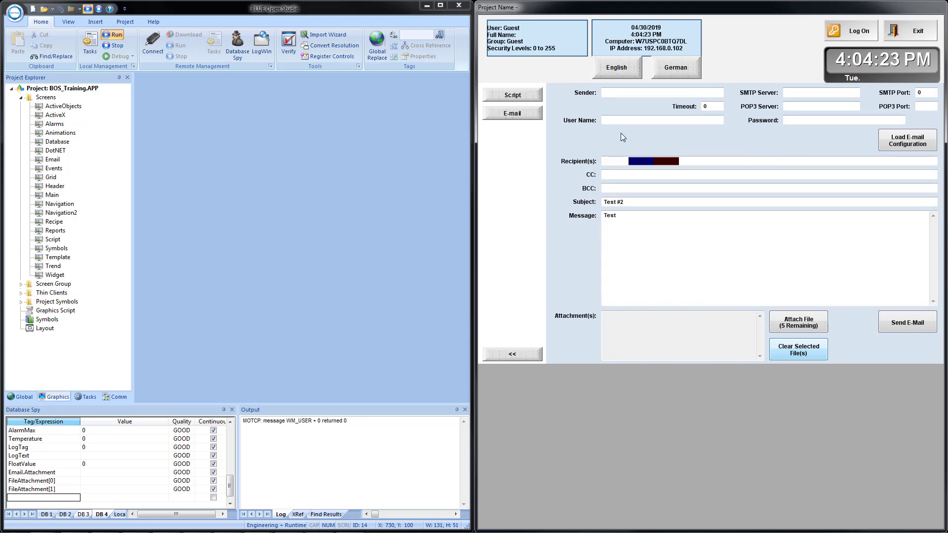
Paste the sender's e-mail address into the Sender field
left_click(616, 96)
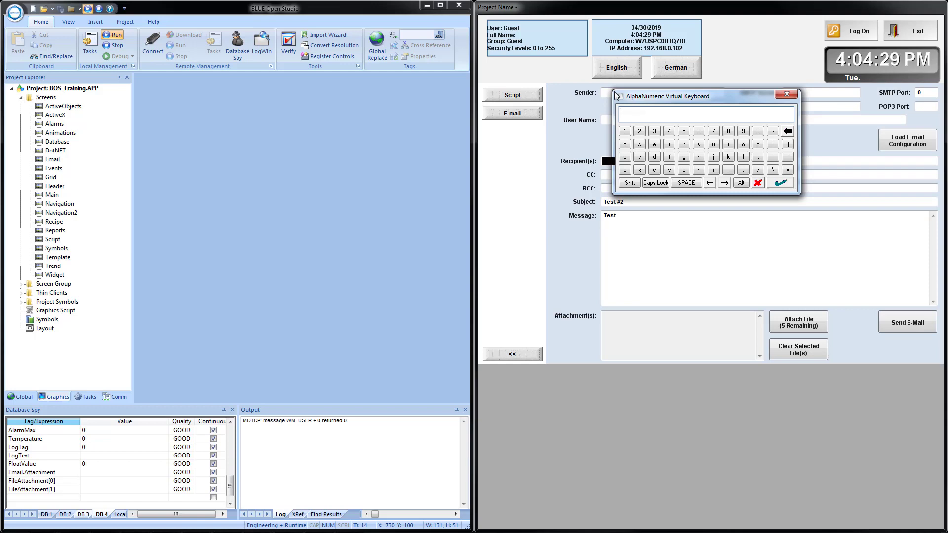
key("ctrl+v")
key("Return")
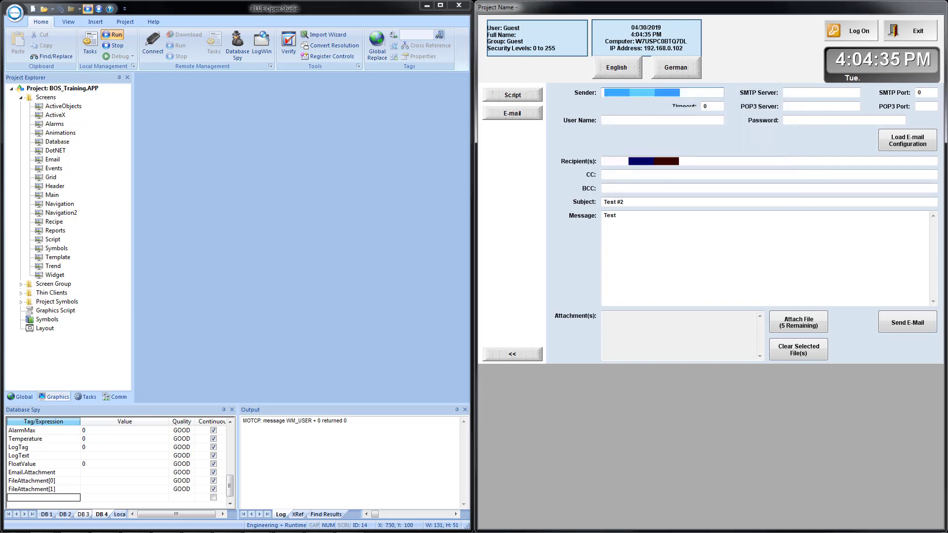
Set the SMTP server to smtp.gmail.com and the SMTP port to 465
left_click(800, 97)
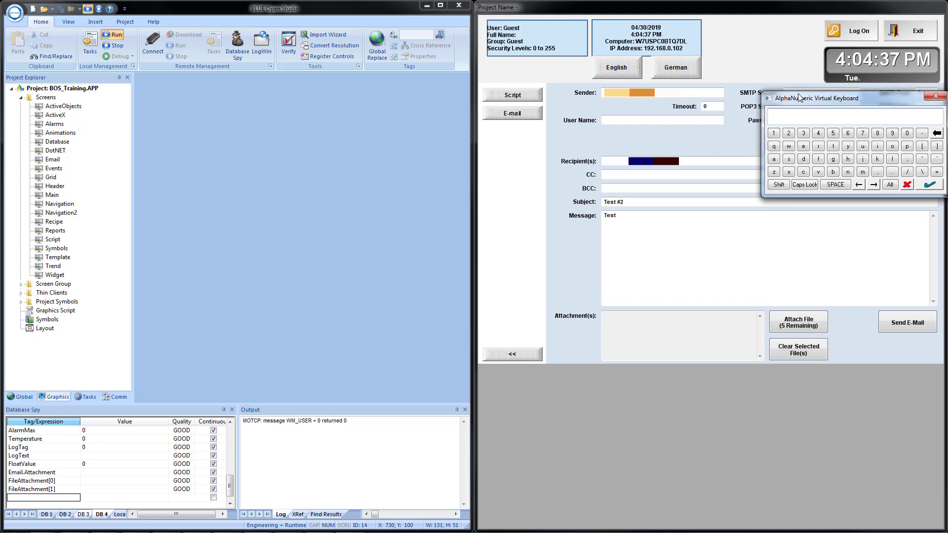
type("smtp.gmail.com")
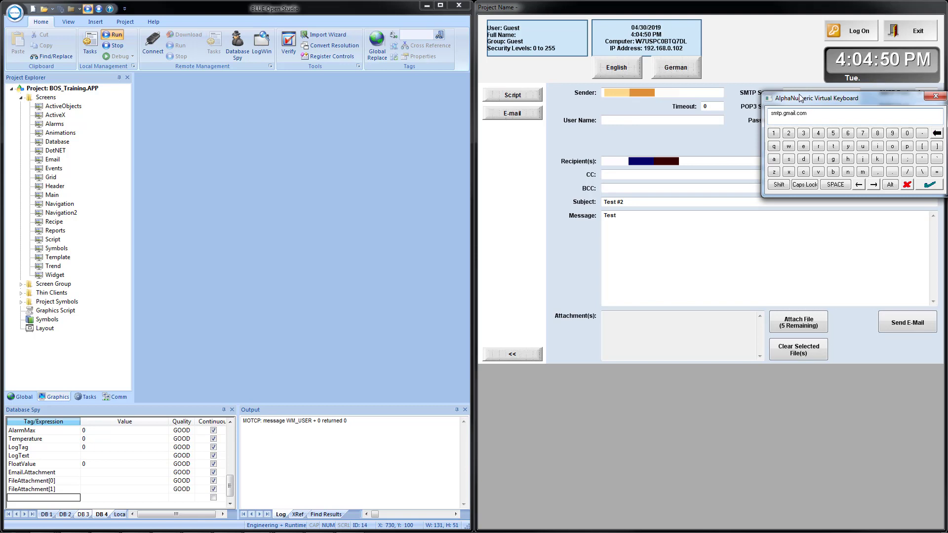
left_click_drag(799, 96, 800, 97)
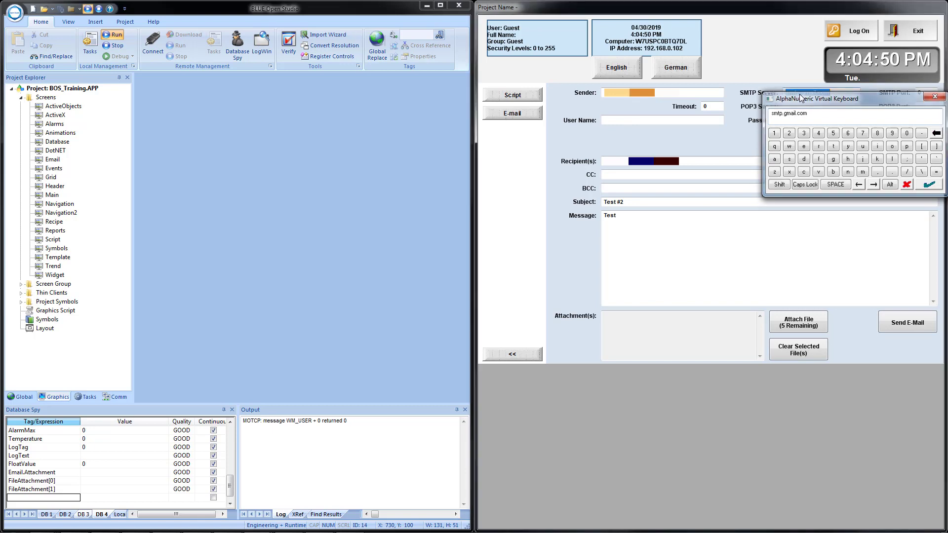
key("Return")
left_click(921, 93)
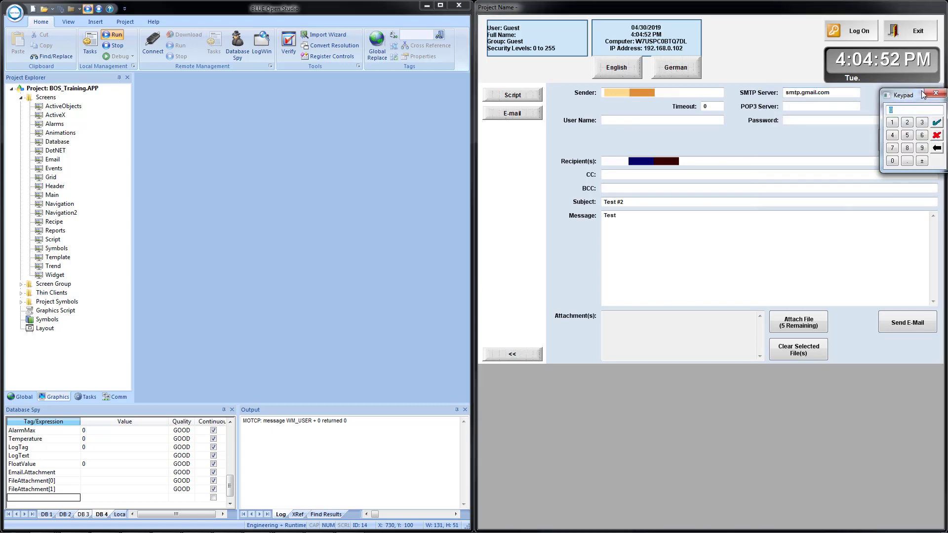
type("465")
key("Return")
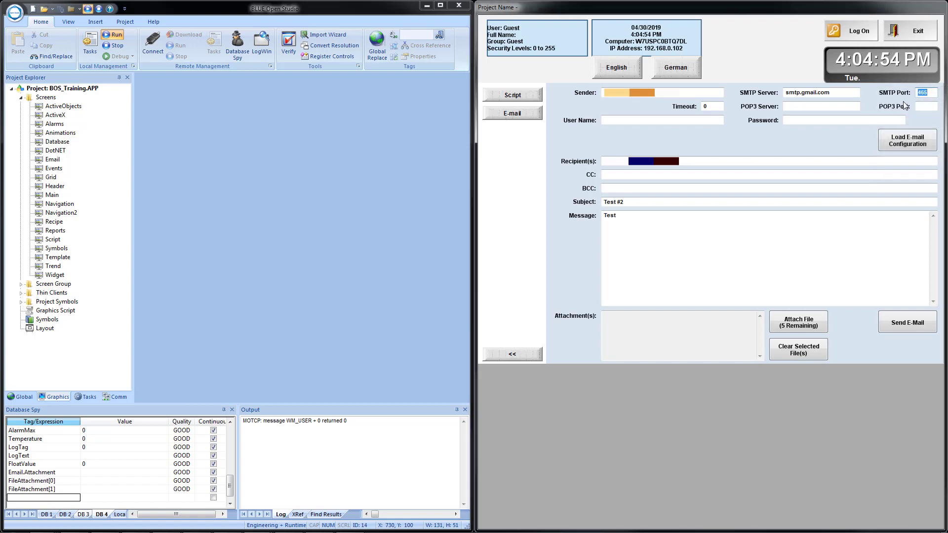
Paste the account user name and enter the account password for the e-mail configuration
left_click(638, 123)
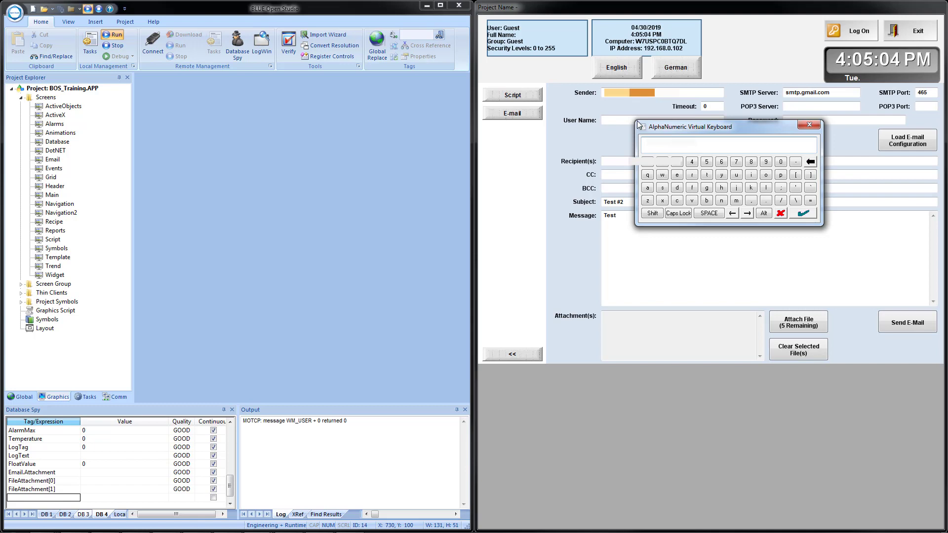
key("ctrl+v")
key("Return")
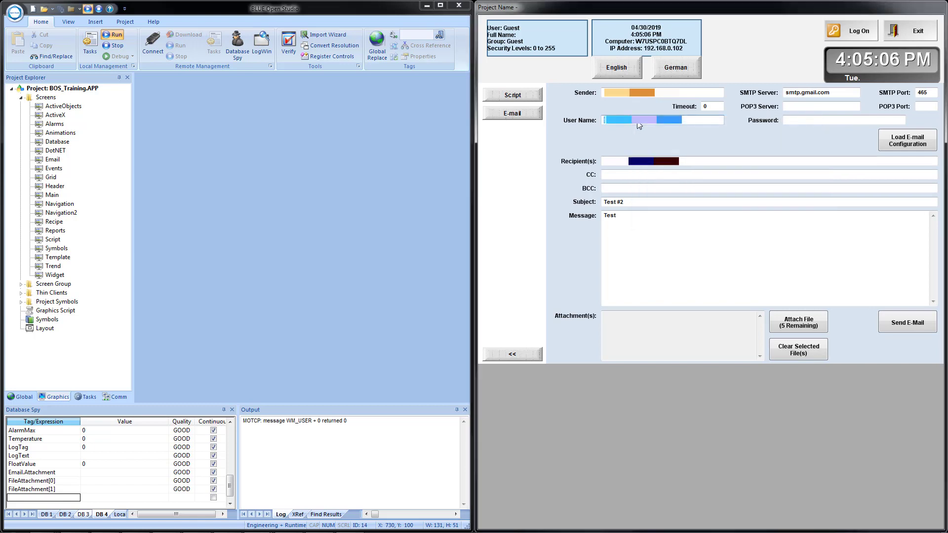
left_click(795, 121)
type("•")
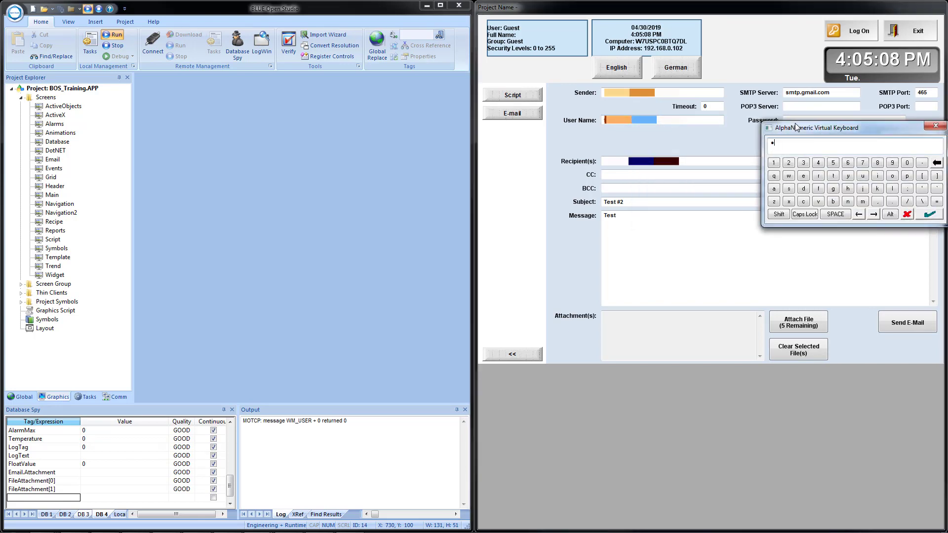
type("•••••")
key("Return")
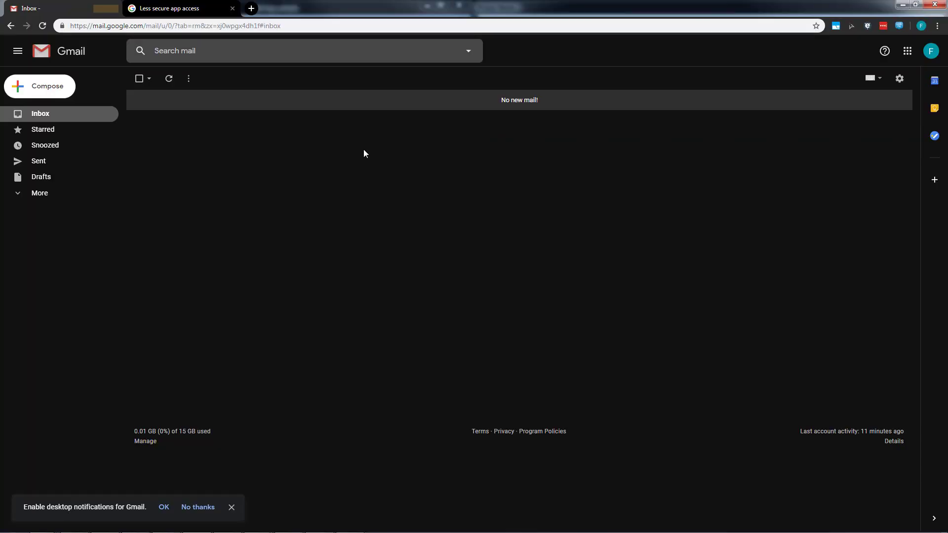
In Gmail's Forwarding and POP/IMAP settings, open the IMAP configuration instructions and examine the mail server names and ports
left_click(898, 80)
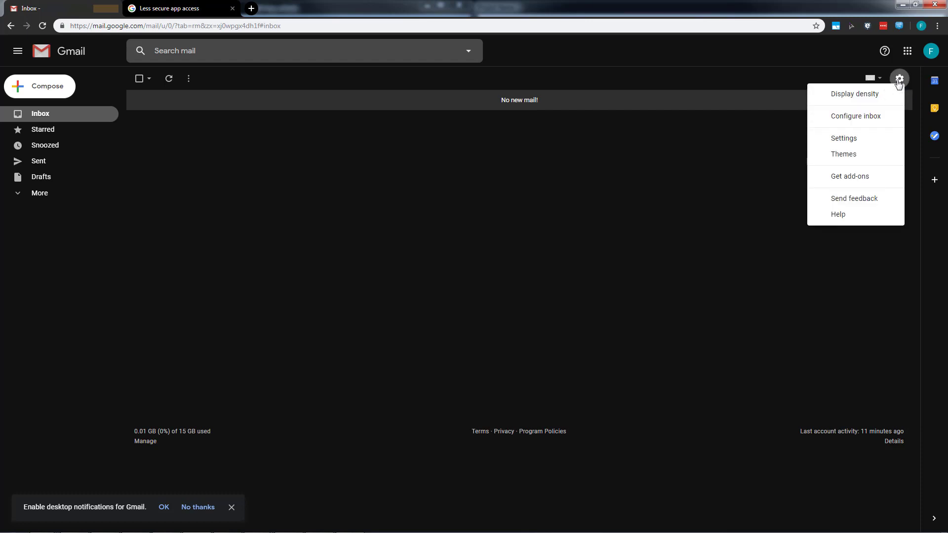
left_click(851, 141)
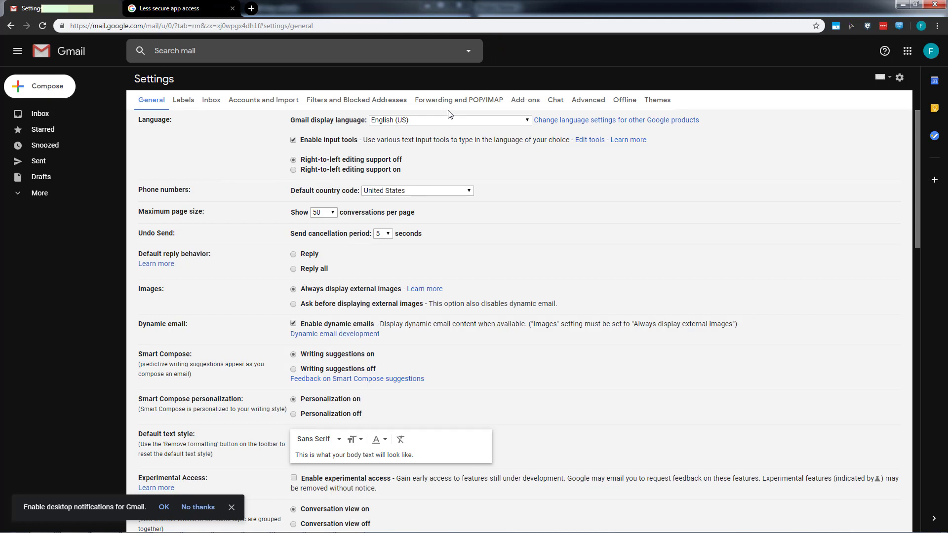
left_click(460, 104)
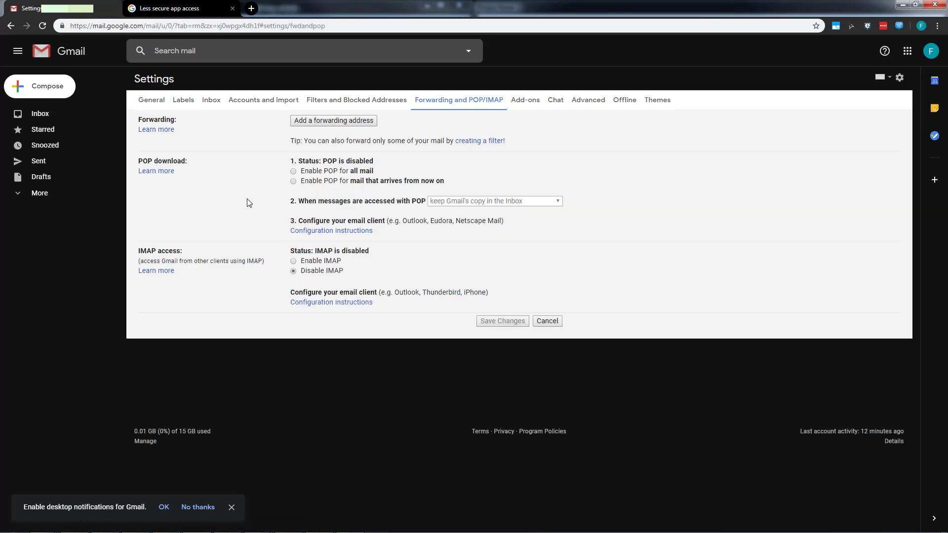
left_click(314, 307)
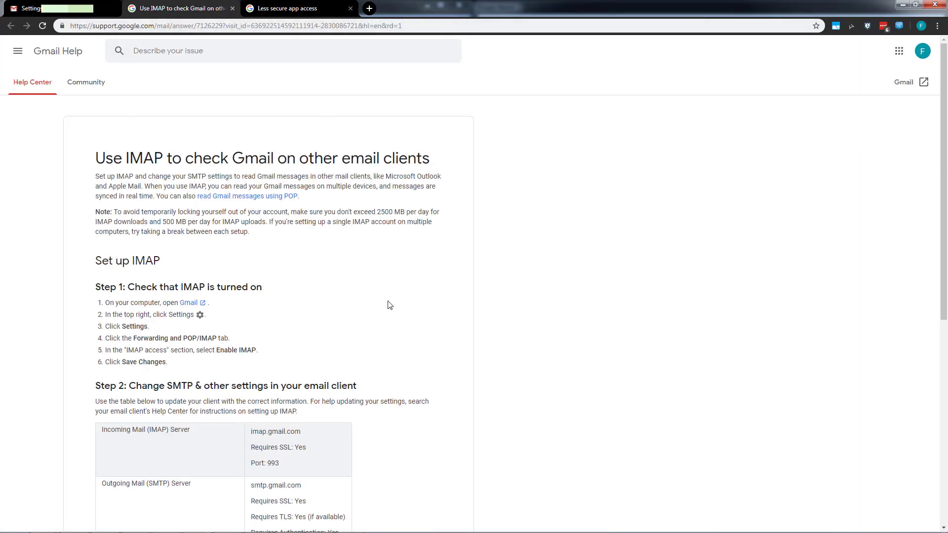
scroll(224, 355, "down", 2)
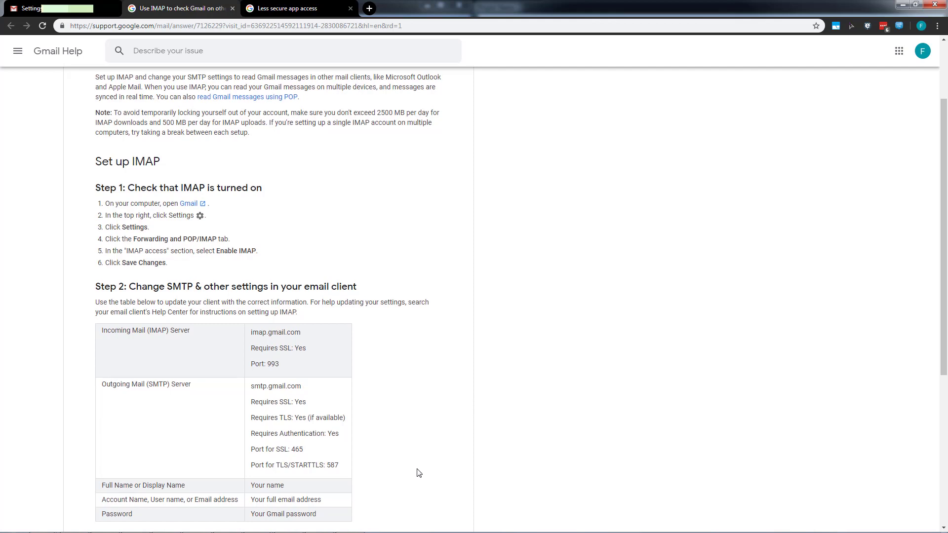
scroll(417, 472, "down", 1)
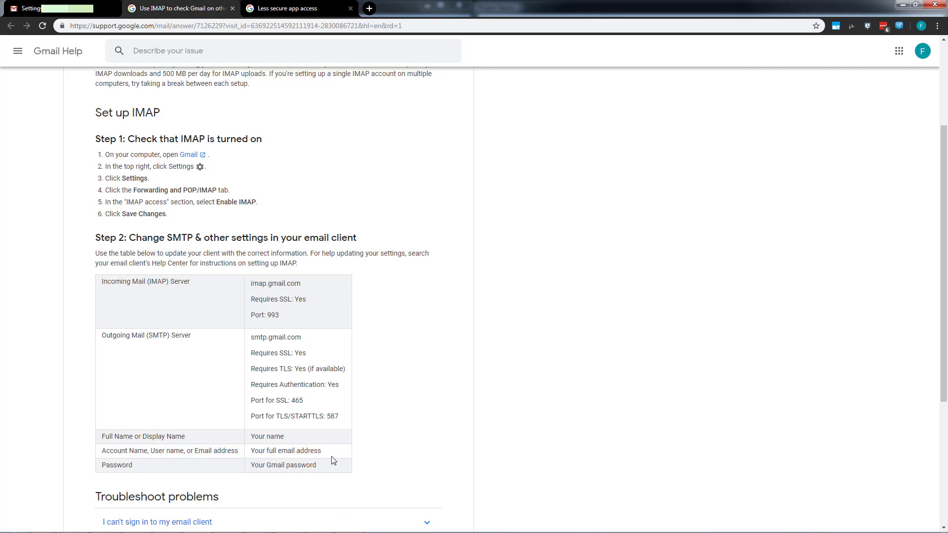
scroll(330, 459, "up", 3)
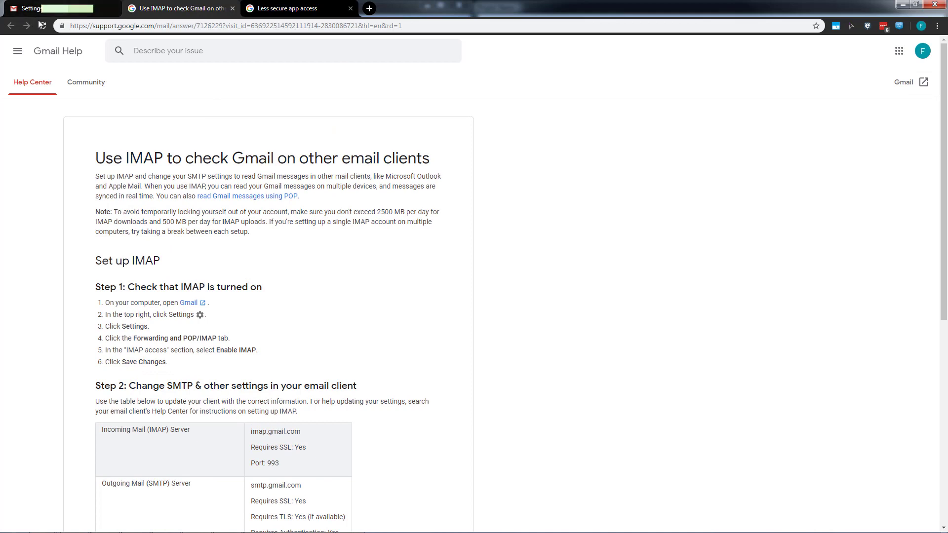
Examine the server settings in Gmail's POP configuration instructions, then return to the running BLUE Open Studio project
left_click(59, 9)
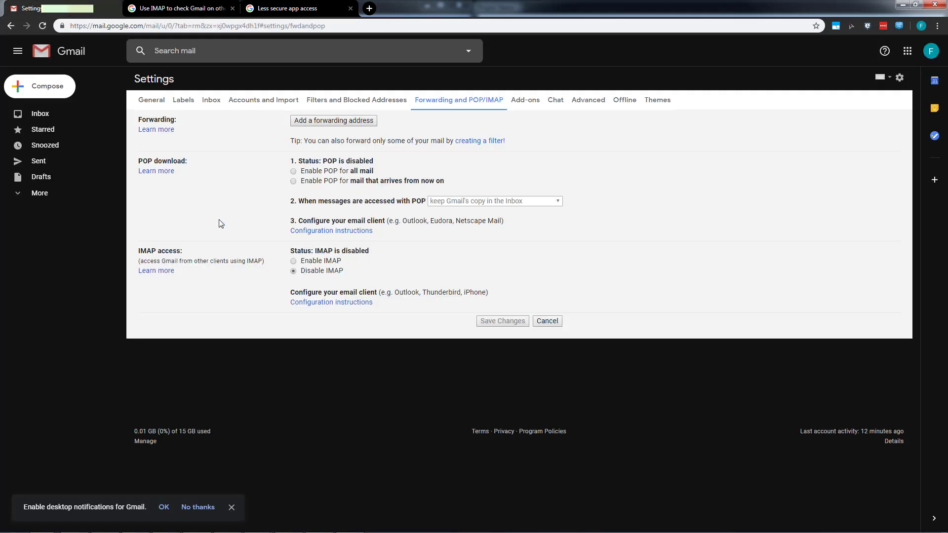
left_click(330, 231)
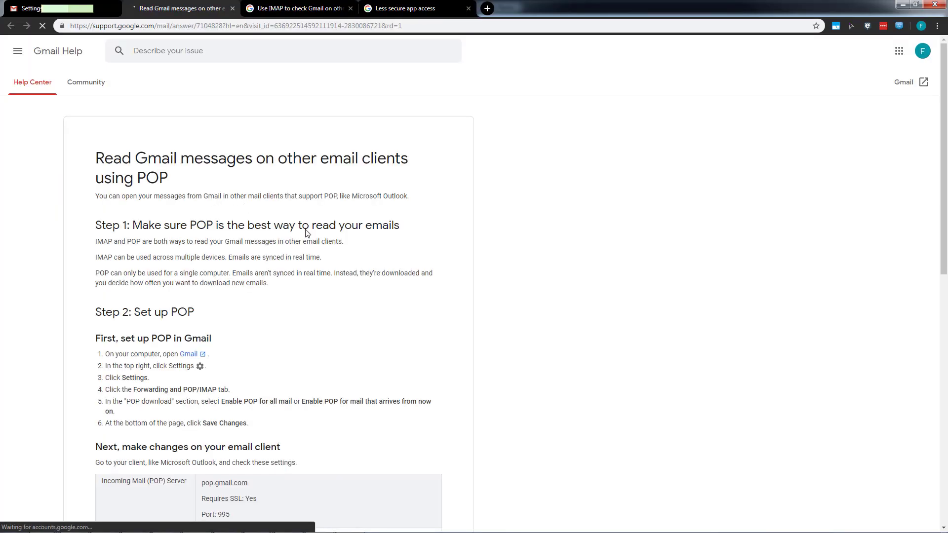
scroll(419, 254, "down", 6)
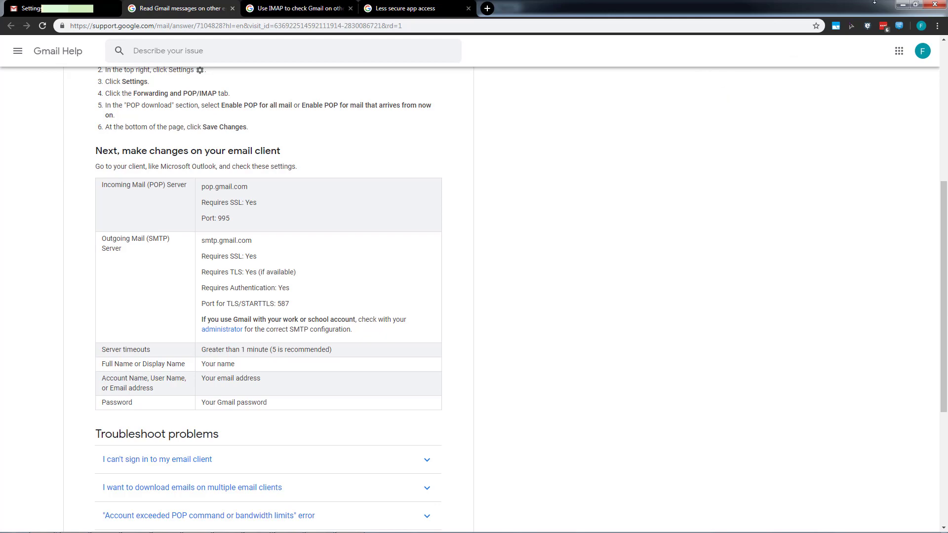
left_click(900, 6)
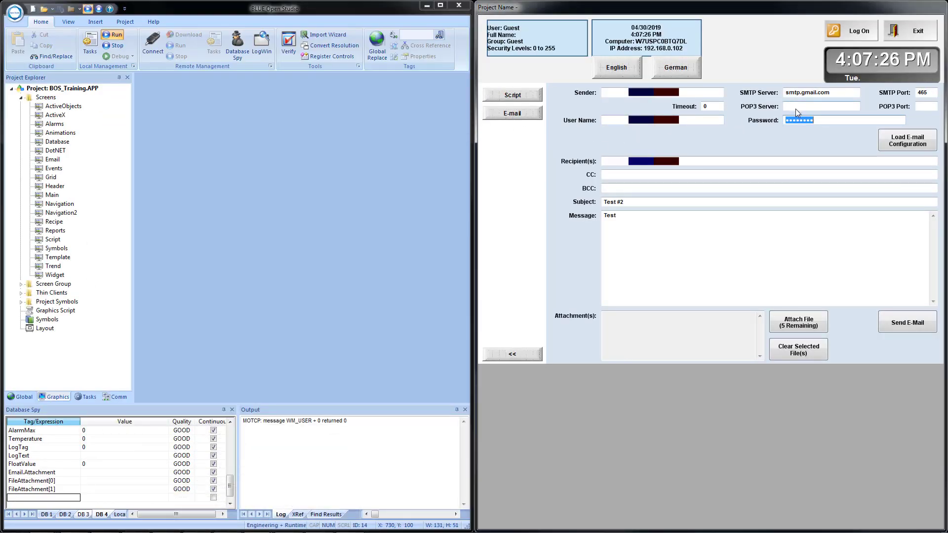
Set the POP3 server to smtp.gmail.com
left_click(795, 109)
type("sm")
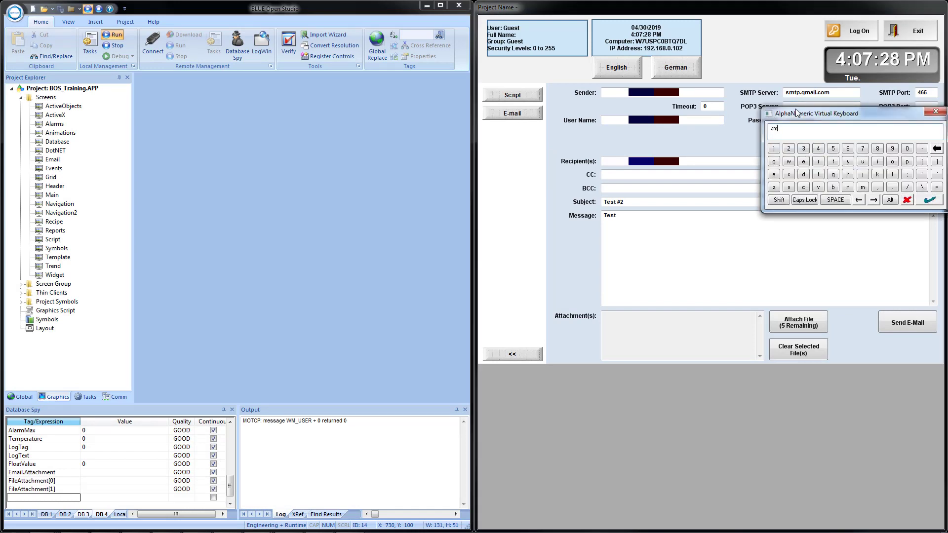
type("tp.gam")
key("BackSpace")
type("mail/.c")
key("BackSpace")
key("BackSpace")
type(".com")
key("Return")
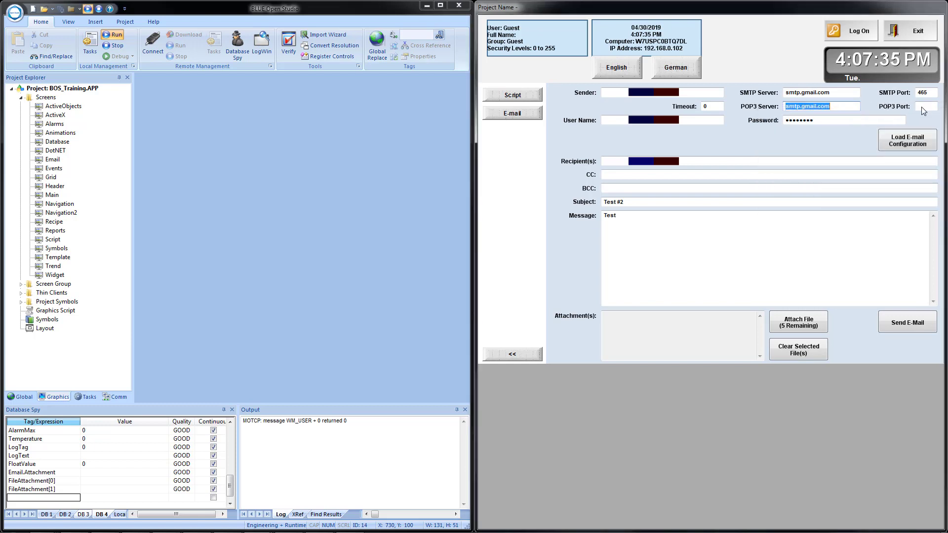
Set the POP3 port to 587
left_click(921, 107)
type("58")
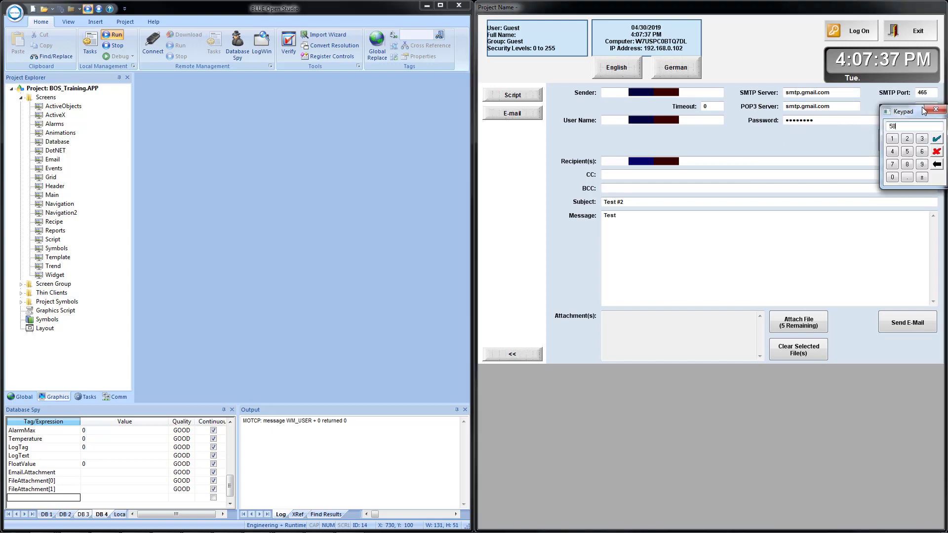
type("7")
key("Return")
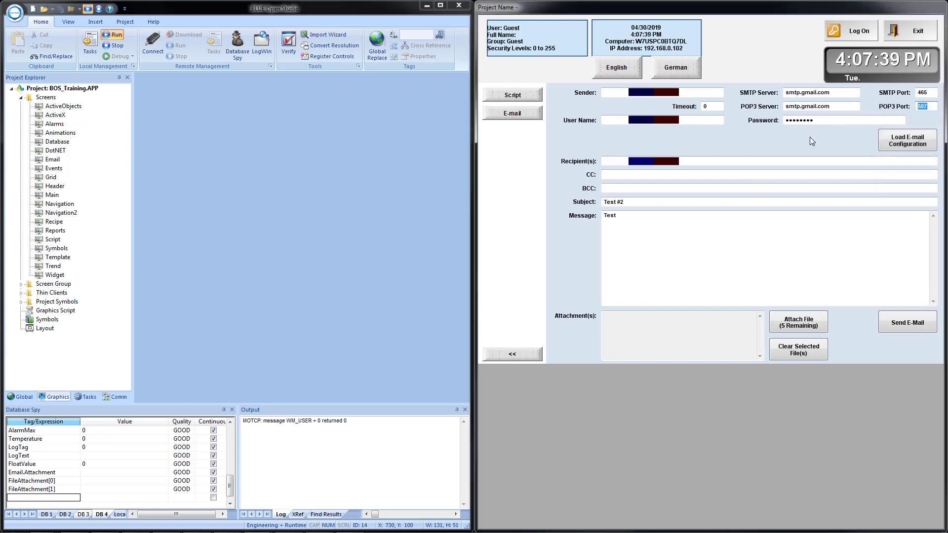
Load the e-mail configuration at runtime and send the Test #2 e-mail, dismissing both message boxes
left_click(905, 144)
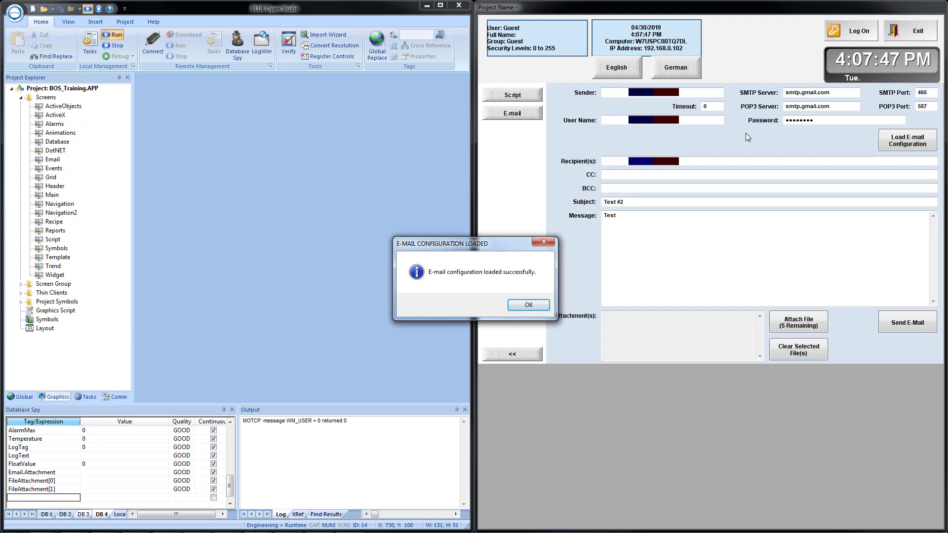
left_click(521, 306)
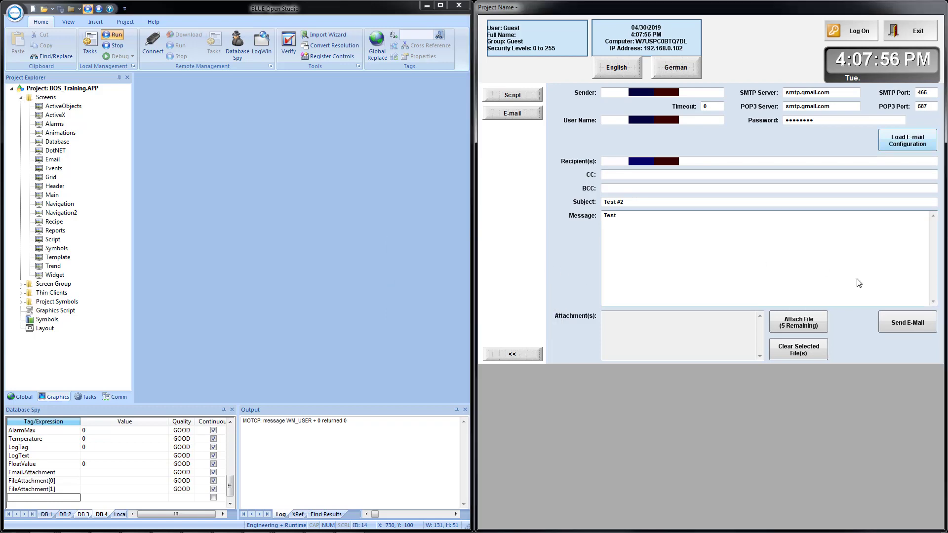
left_click(916, 328)
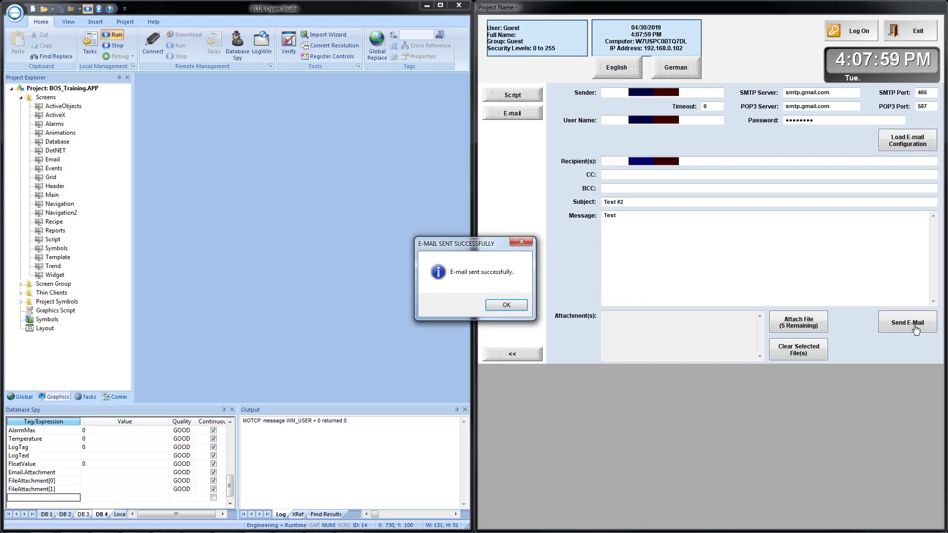
left_click(512, 306)
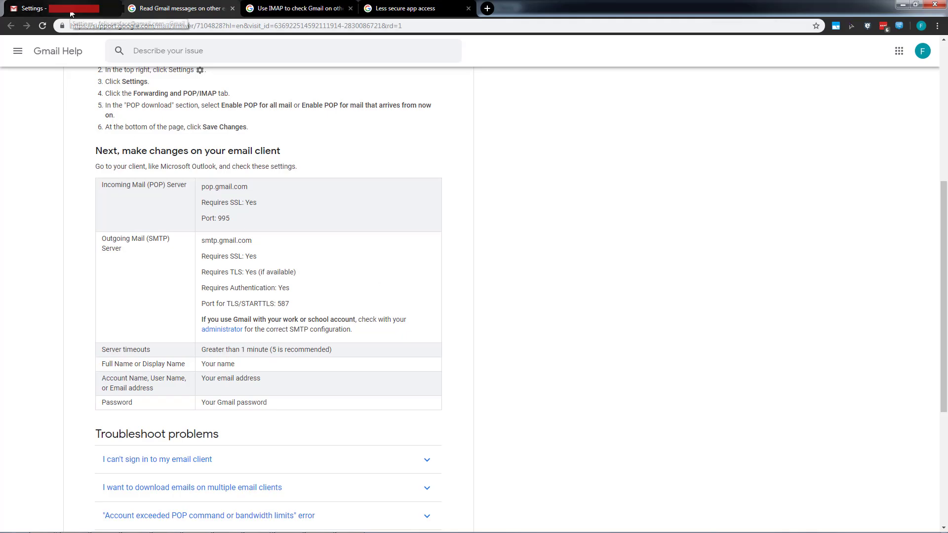
Switch to Gmail in the browser and open the inbox to check for the test e-mail
left_click(72, 14)
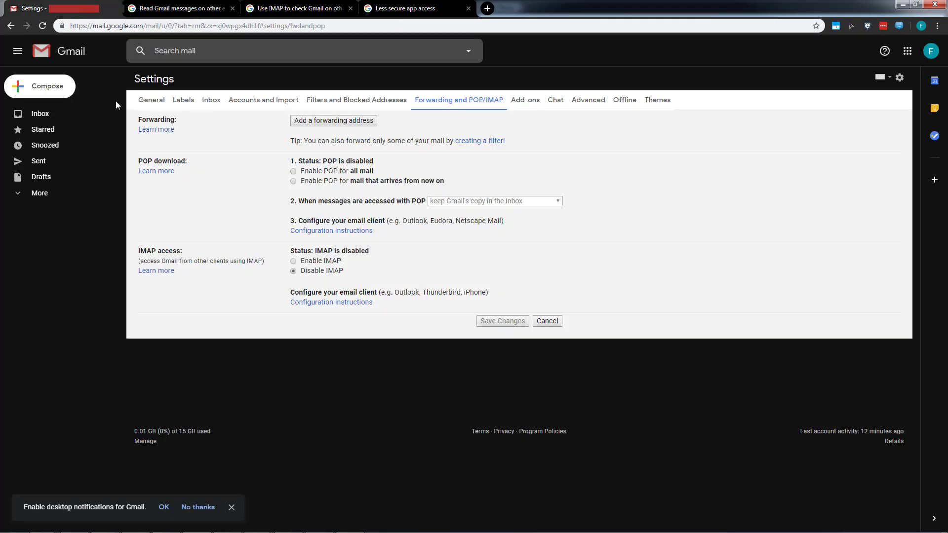
left_click(40, 116)
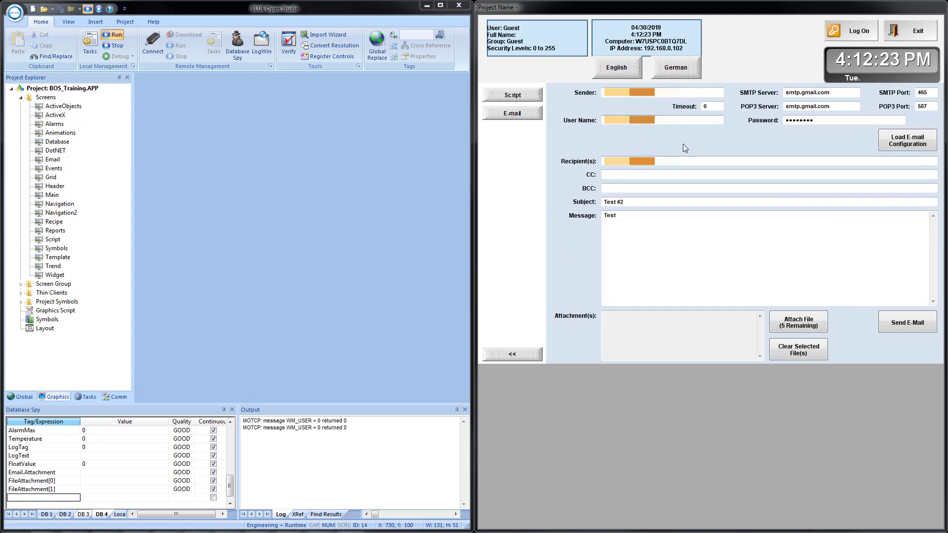
Starting from the Recipient(s) field, step the focus through the running e-mail screen to examine its current tab order
left_click(691, 161)
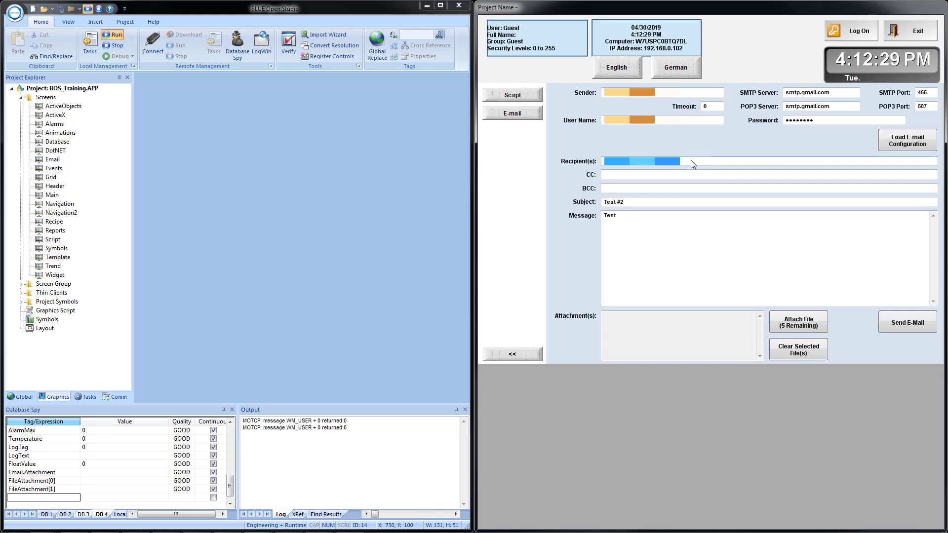
key("Tab")
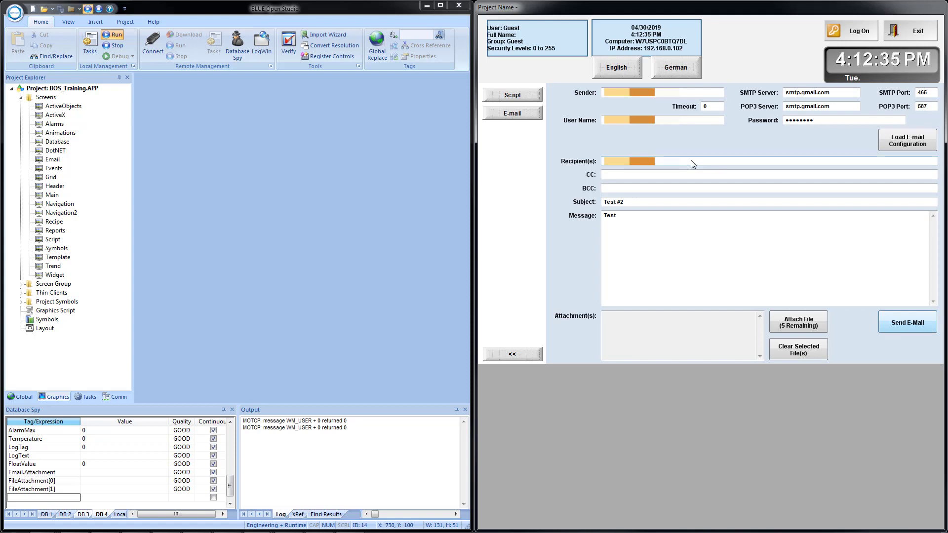
key("Tab")
key("Tab")
key("Tab")
key("Tab")
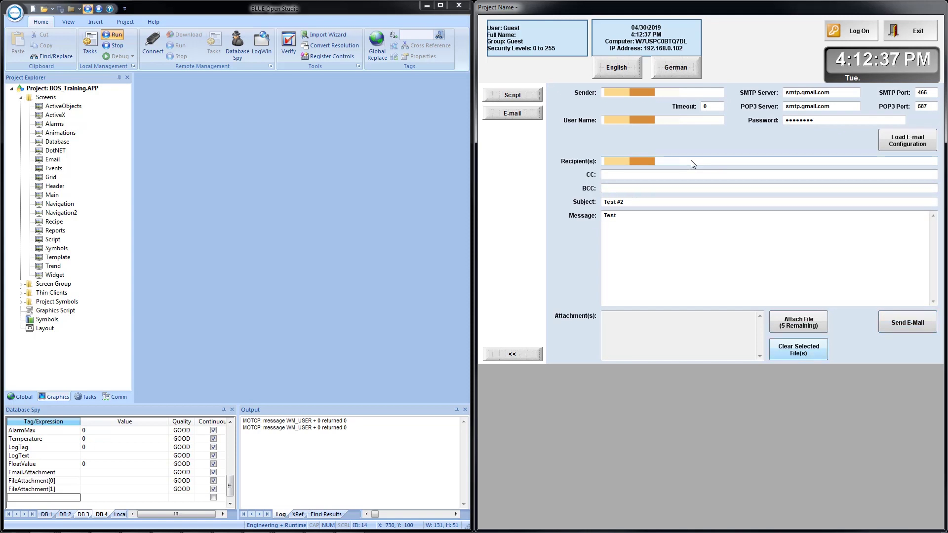
key("Tab")
key("Tab")
key("Tab")
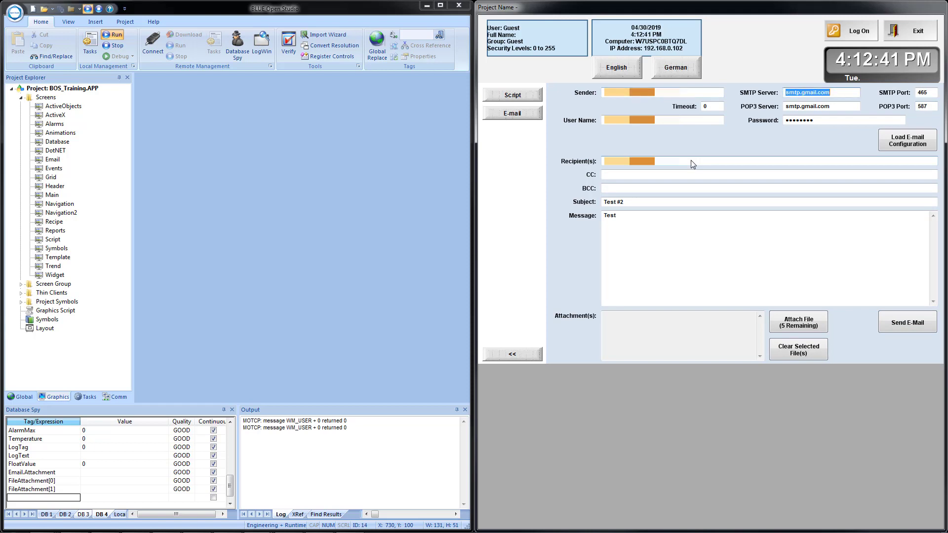
key("Tab")
key("Tab")
key("Tab")
key("Tab")
key("Tab")
key("Tab")
key("Tab")
key("Tab")
key("Tab")
key("Tab")
key("Tab")
key("Tab")
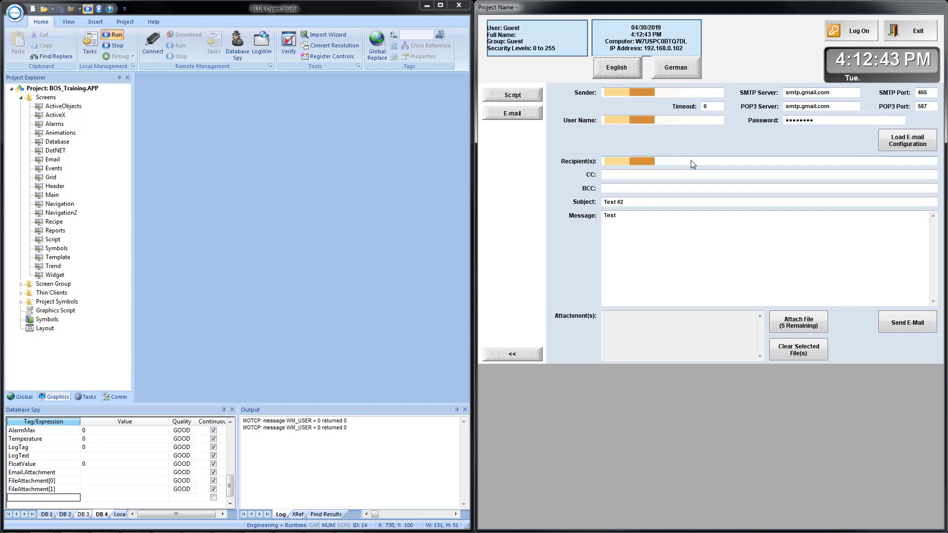
key("Tab")
key("Tab")
key("Tab")
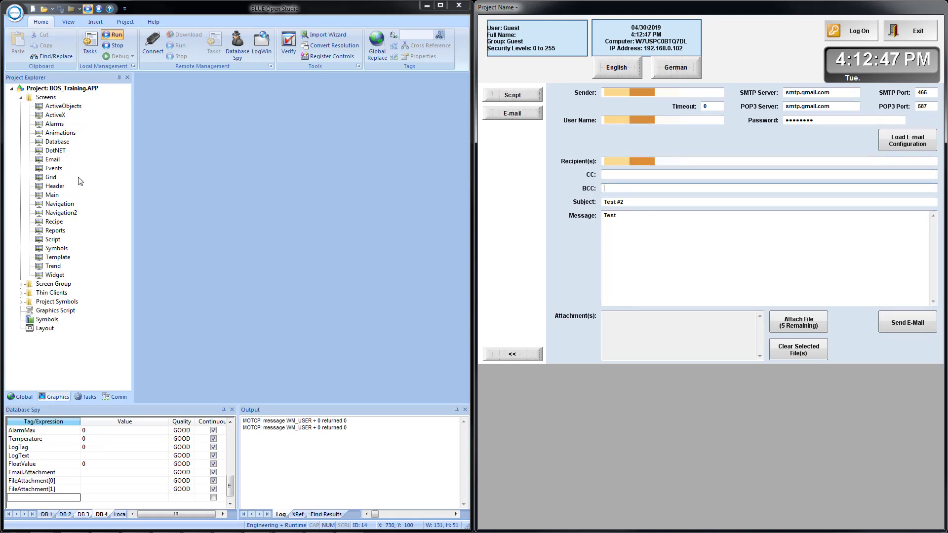
Open the Email screen for editing in the maximized development window and turn on Tab Order mode
left_click(47, 160)
double_click(48, 160)
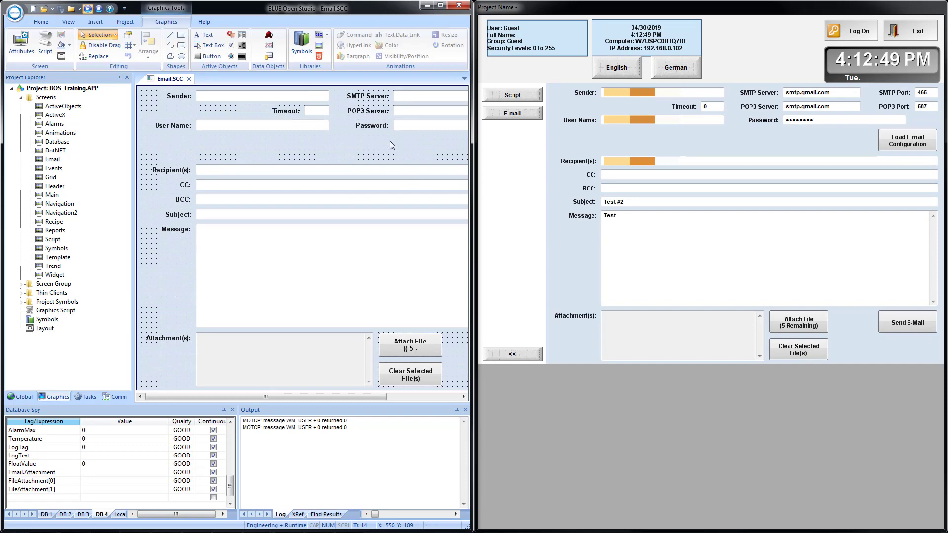
left_click(440, 5)
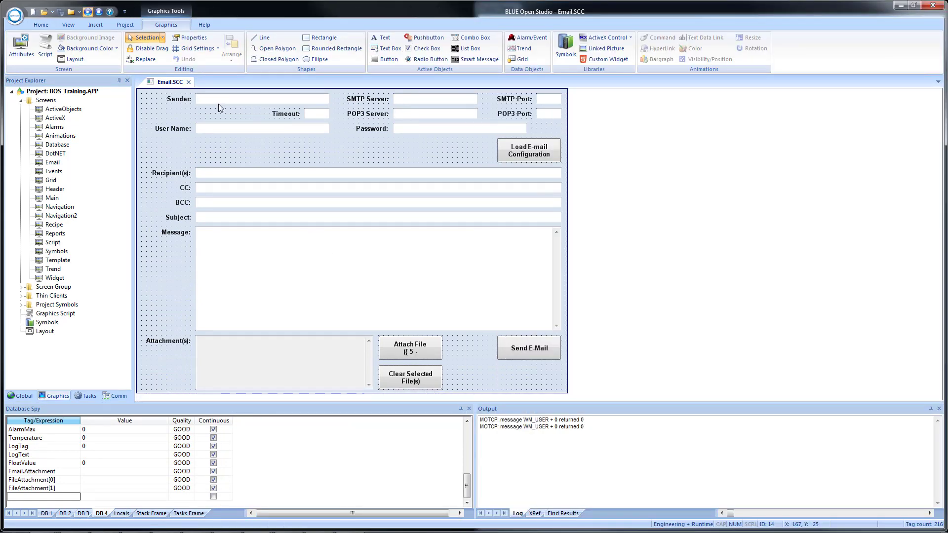
right_click(207, 154)
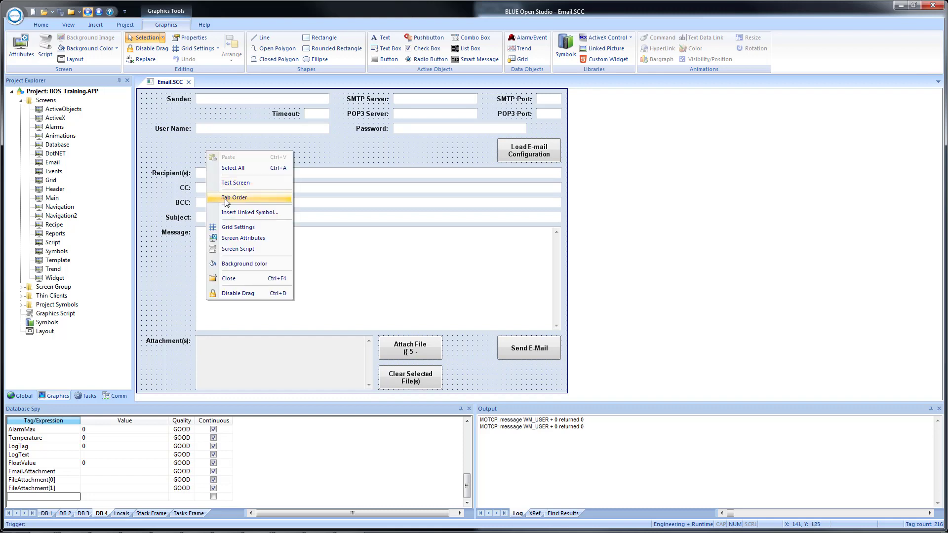
left_click(241, 199)
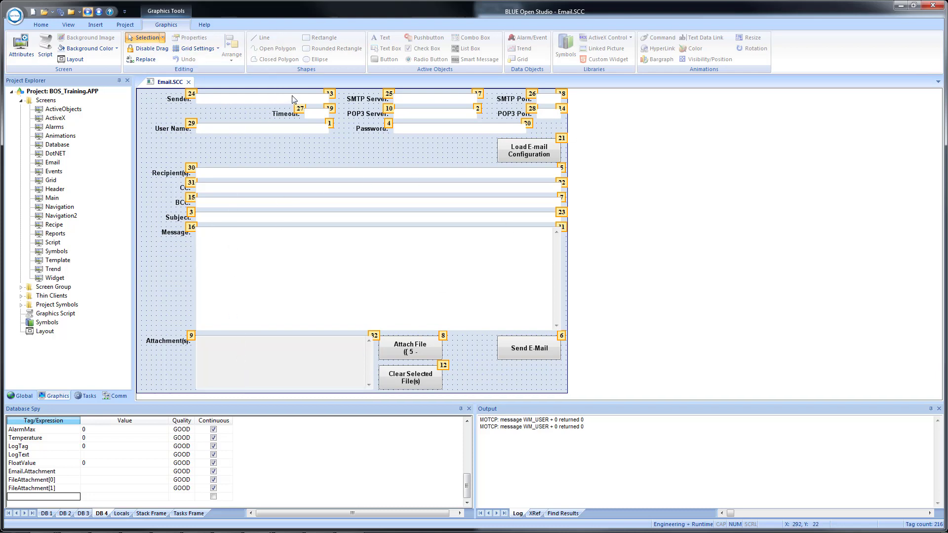
Assign tab positions 1 to 6 to the Sender, SMTP Server, SMTP Port, Timeout, POP3 Server and POP3 Port input fields, in that order
left_click(332, 98)
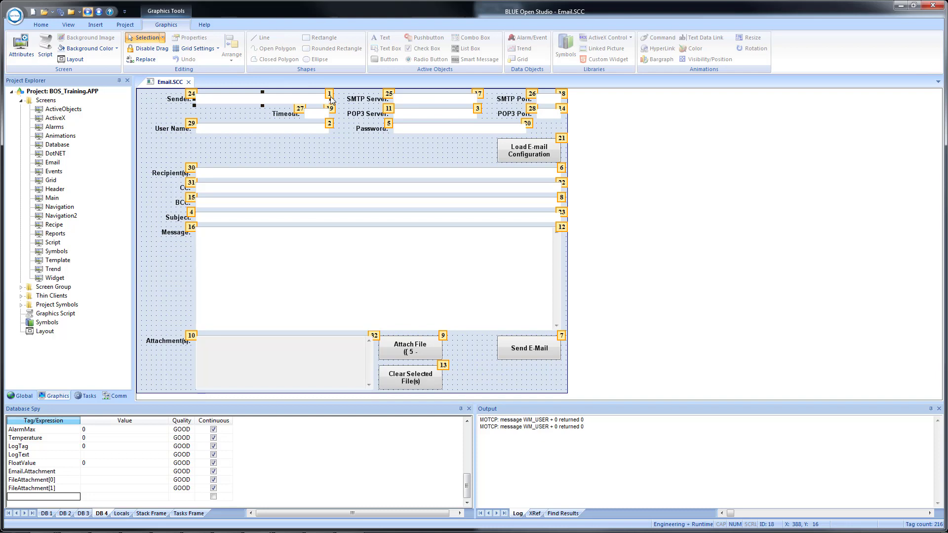
left_click(478, 98)
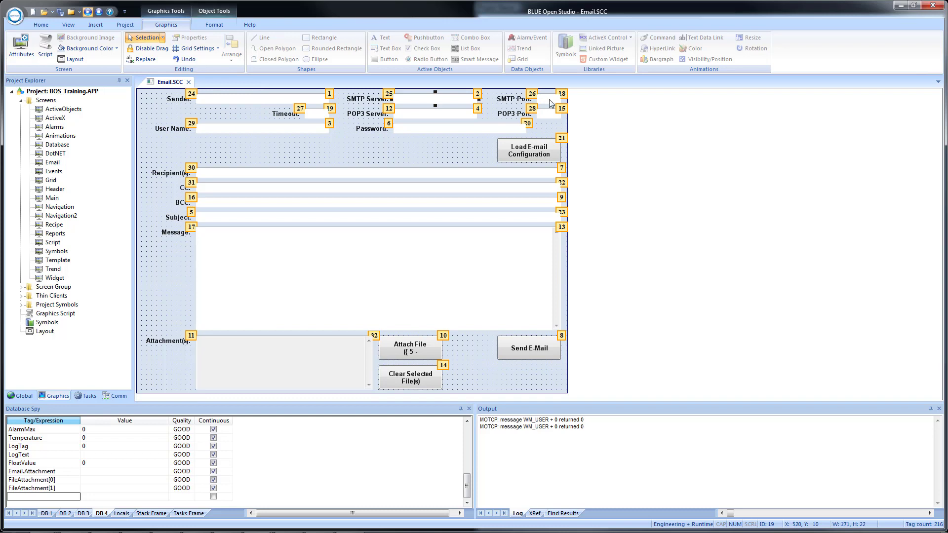
left_click(564, 98)
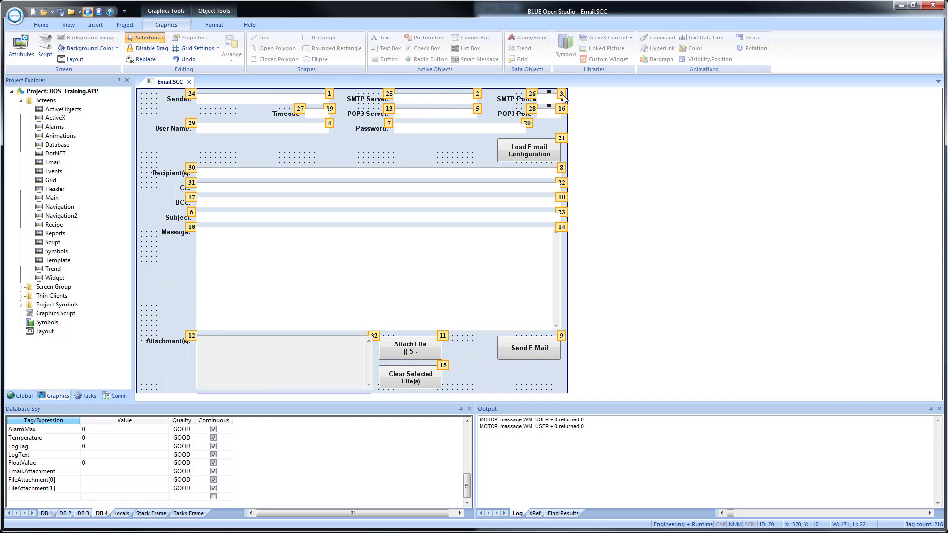
left_click(329, 110)
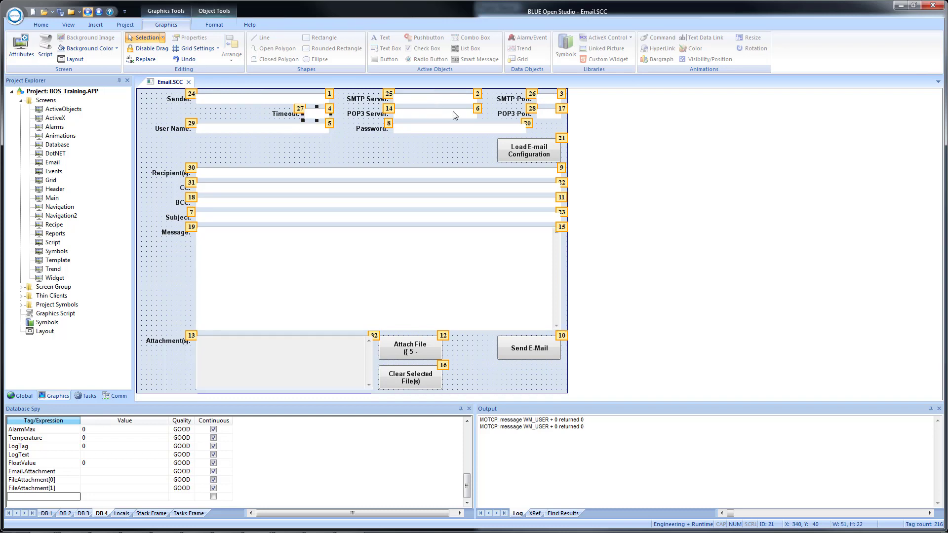
left_click(477, 109)
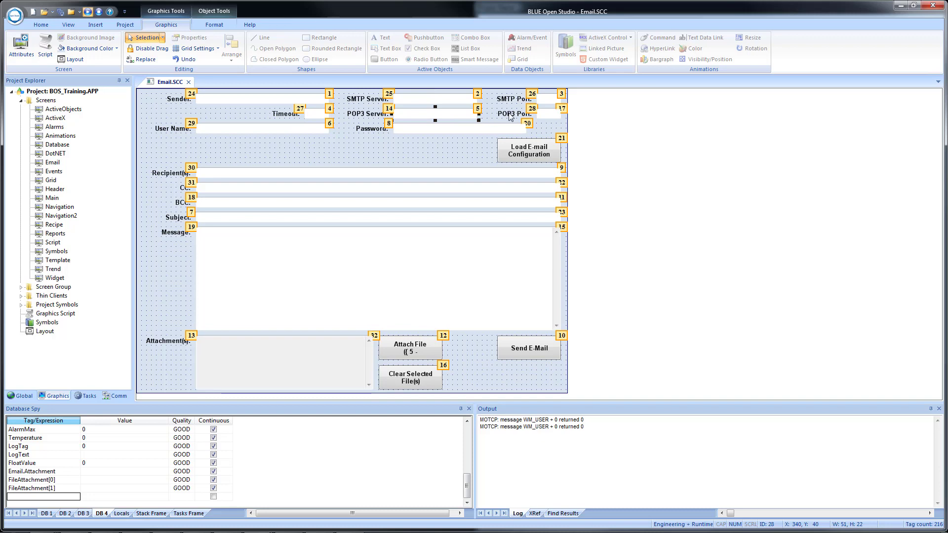
left_click(563, 113)
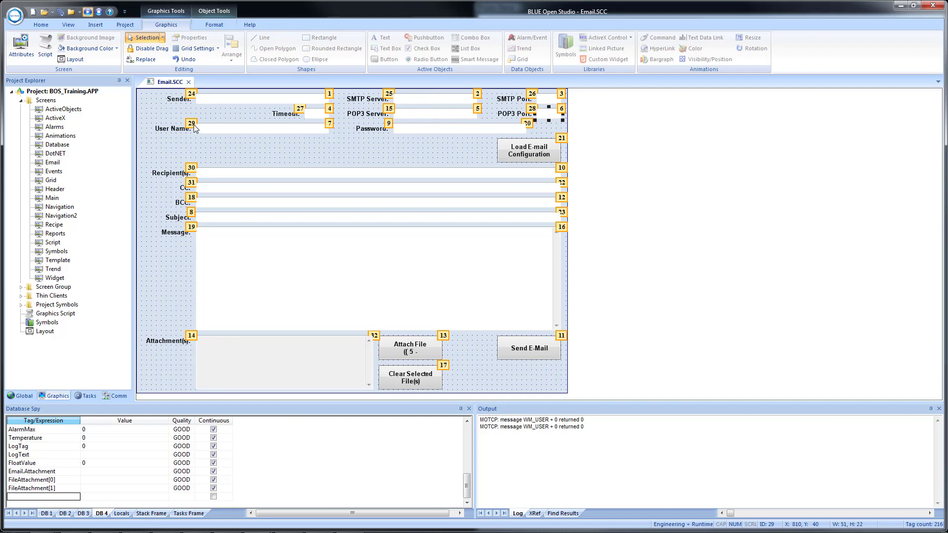
Set the tab order number of the User Name input field to 7
left_click(192, 130)
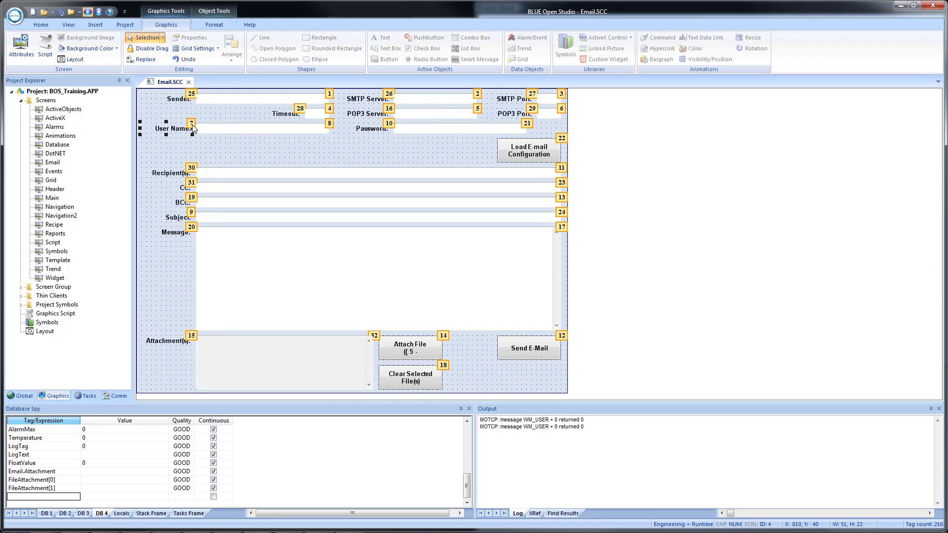
left_click(330, 129)
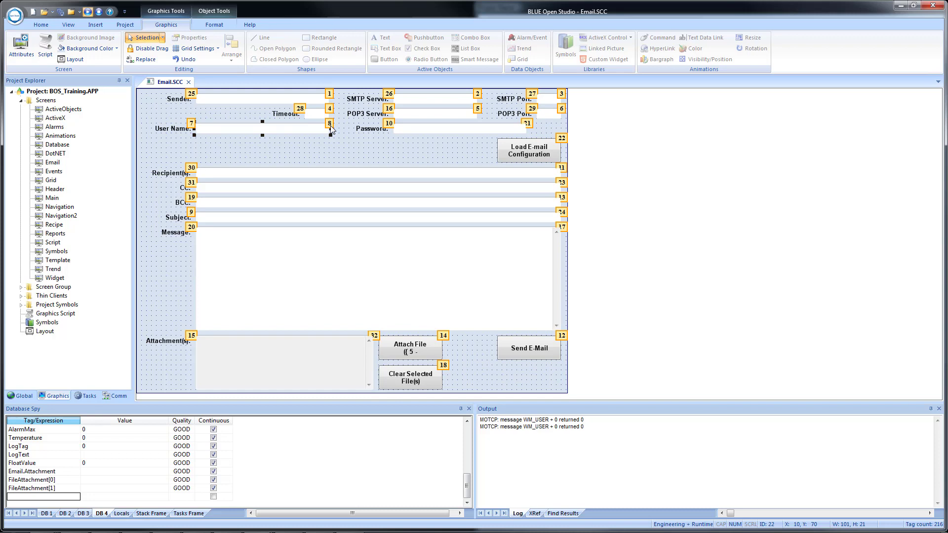
left_click(330, 124)
left_click(364, 157)
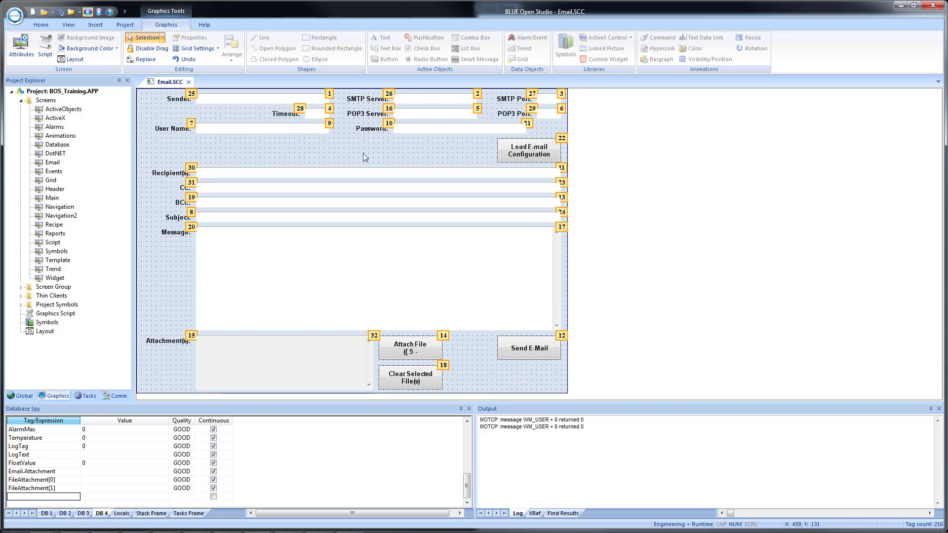
double_click(330, 125)
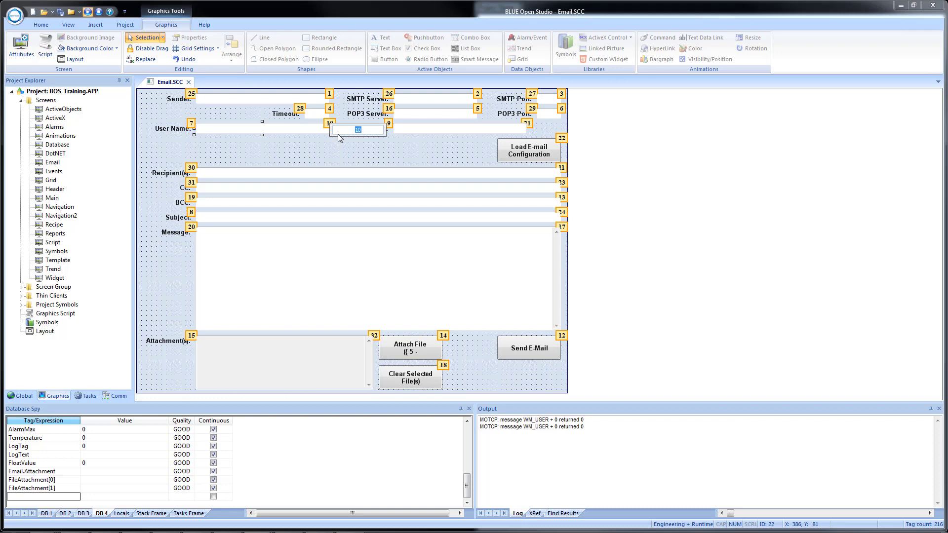
type("7")
key("Return")
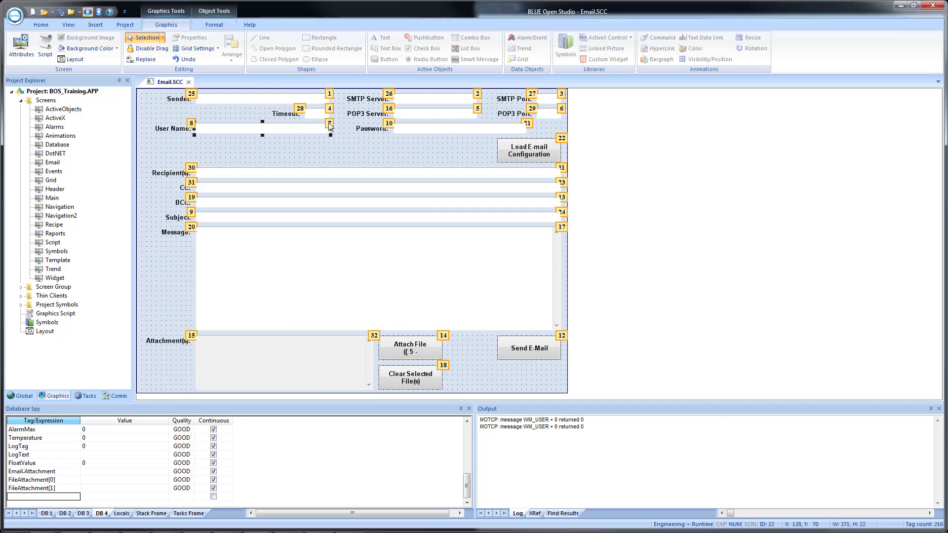
Assign tab positions 8 to 14 to the Password field, Load E-mail Configuration button, and Recipient(s), CC, BCC, Subject and Message fields, in that order
left_click(529, 126)
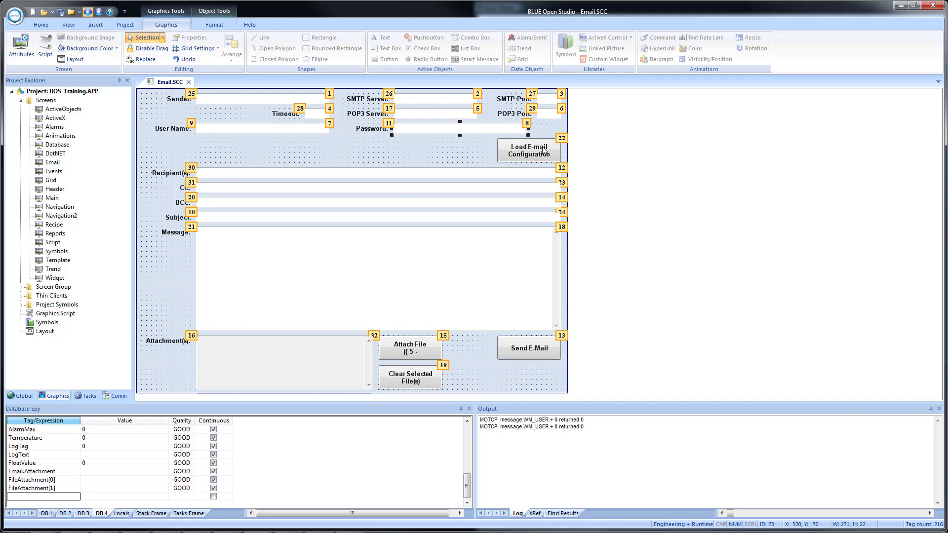
left_click(562, 139)
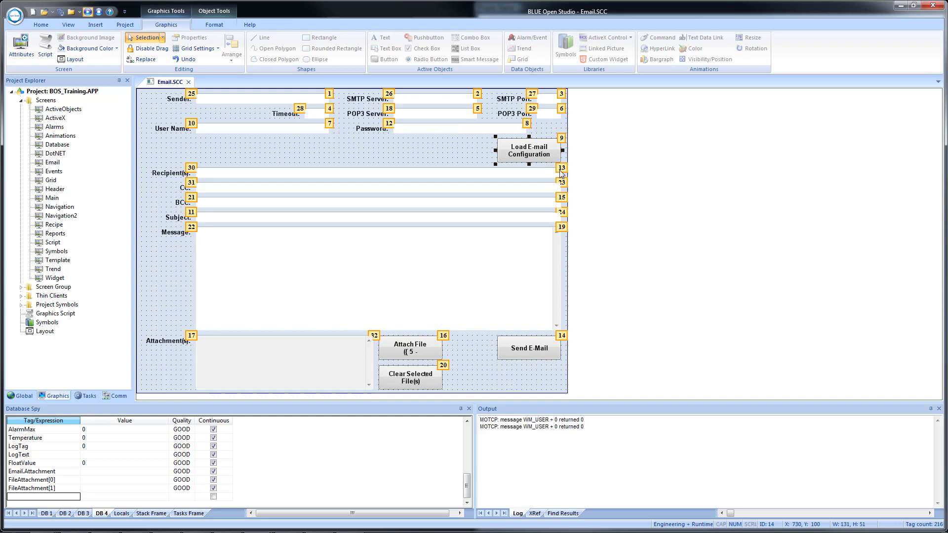
left_click(562, 170)
left_click(562, 183)
left_click(562, 198)
left_click(562, 213)
left_click(562, 227)
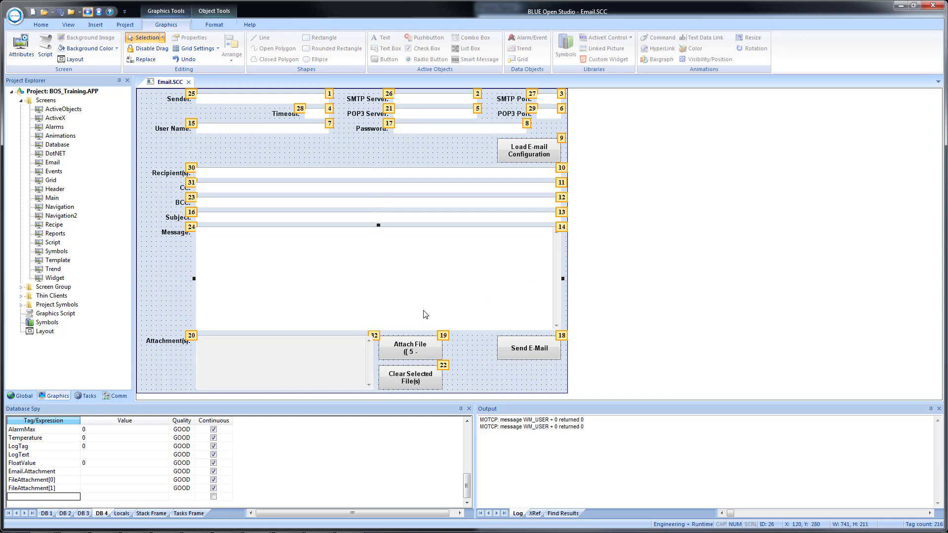
Assign tab positions 15, 16 and 17 to the Attach File, Clear Selected File(s) and Send E-Mail buttons
left_click(442, 336)
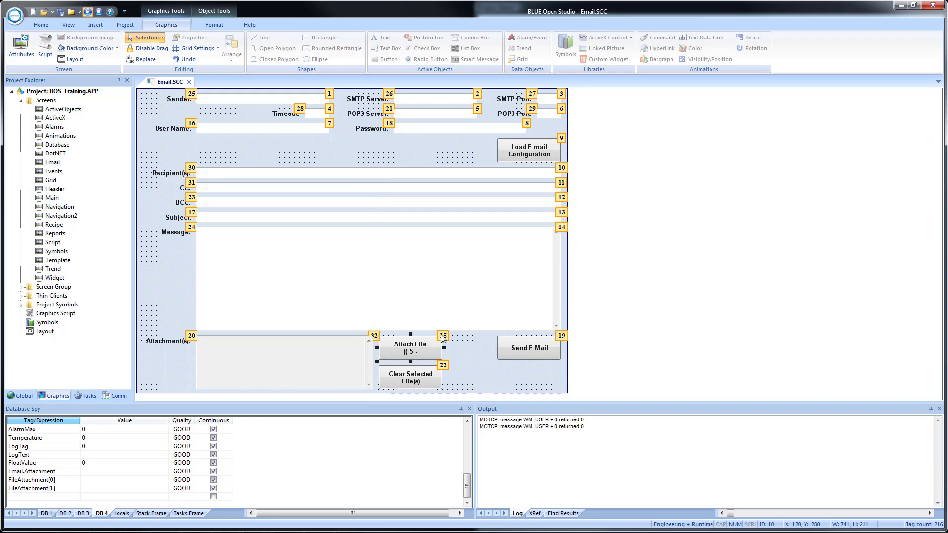
left_click(443, 365)
left_click(561, 336)
Turn off Tab Order mode and save the Email screen
right_click(230, 155)
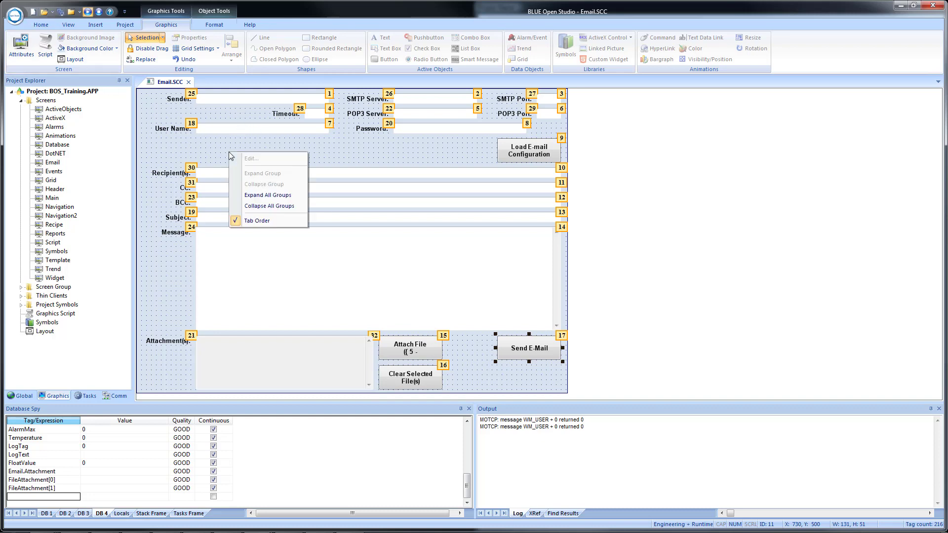
left_click(275, 222)
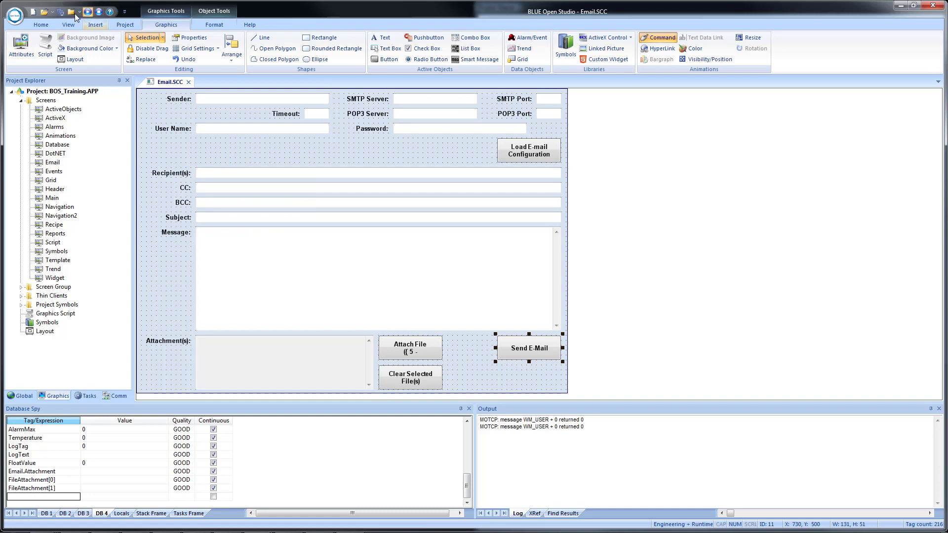
left_click(60, 13)
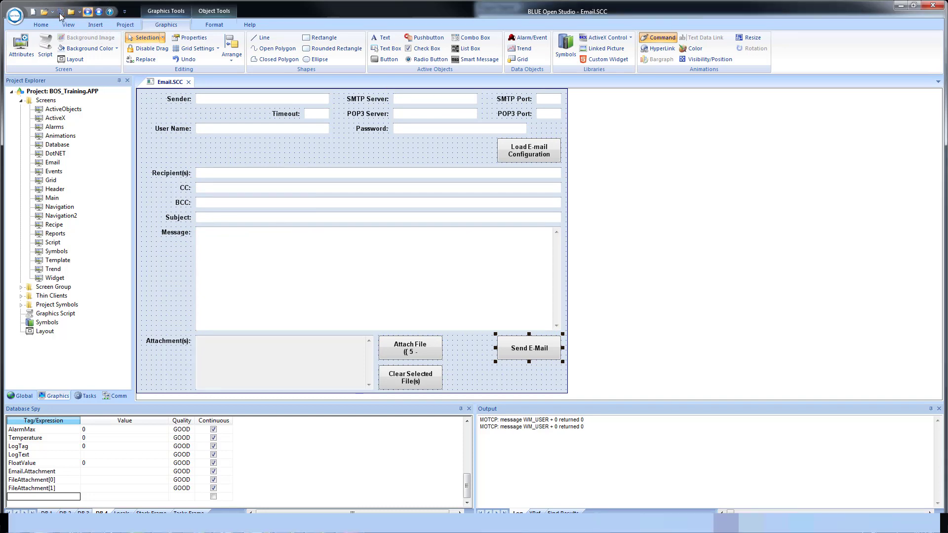
left_click(348, 154)
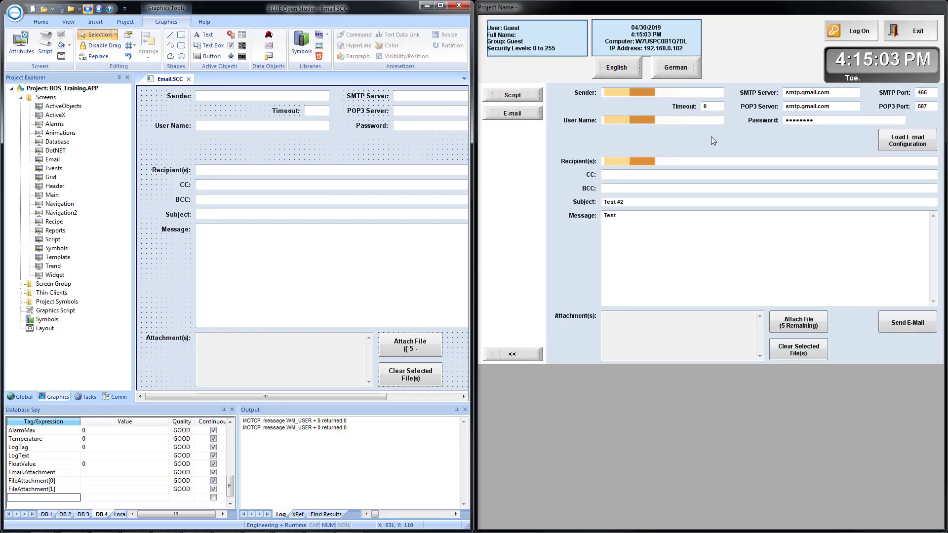
On the running e-mail screen, step the focus through the fields from Sender onward to test the revised tab order
left_click(628, 95)
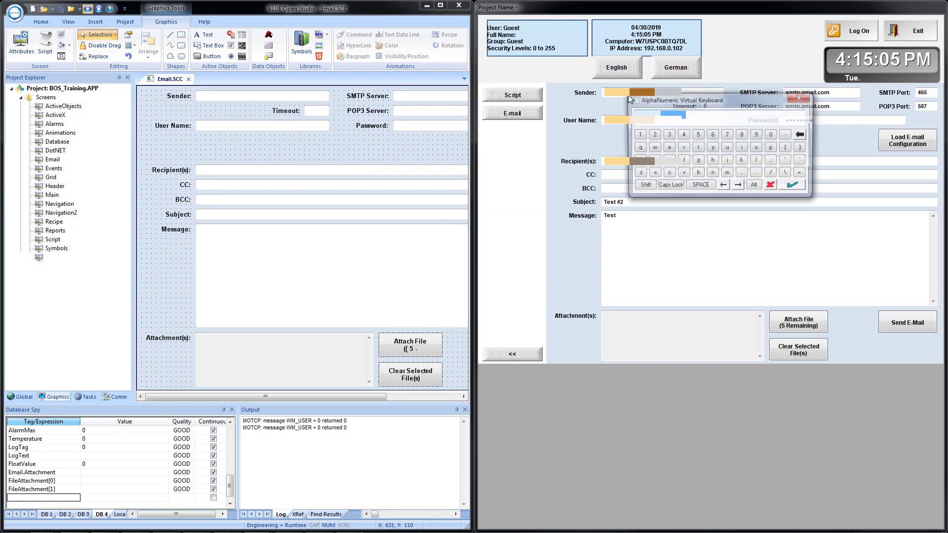
key("Escape")
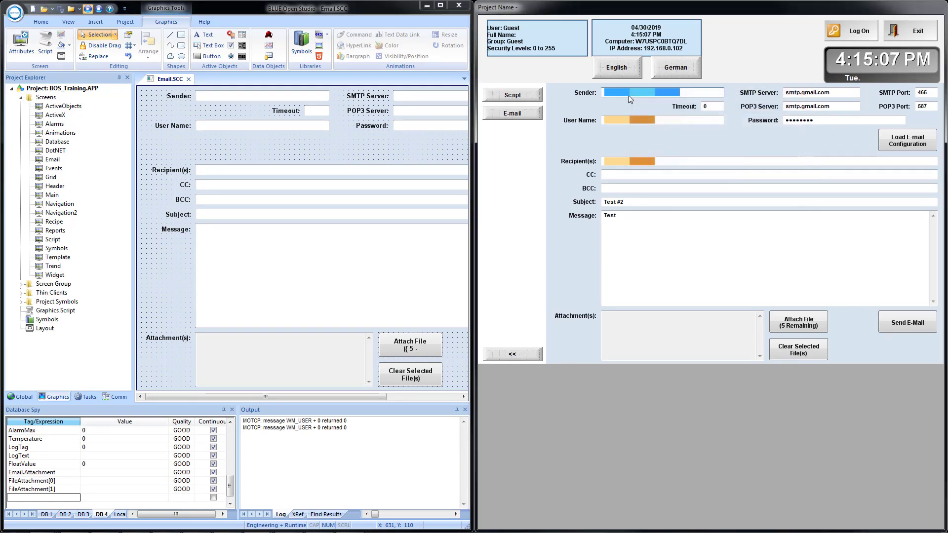
key("Tab")
key("Tab")
key("Tab")
key("Tab")
key("Tab")
key("Tab")
key("Tab")
key("Tab")
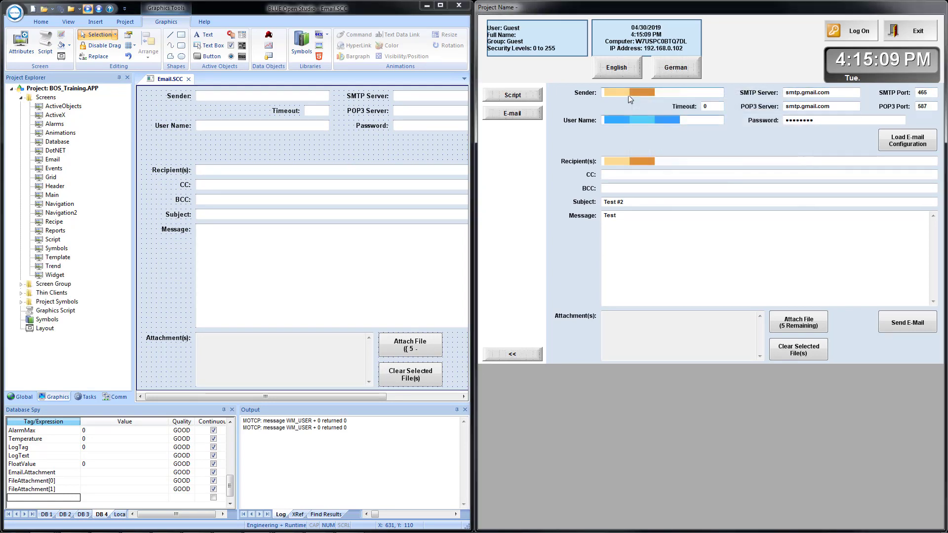
key("Tab")
key("Tab")
key("Tab")
key("Tab")
key("Tab")
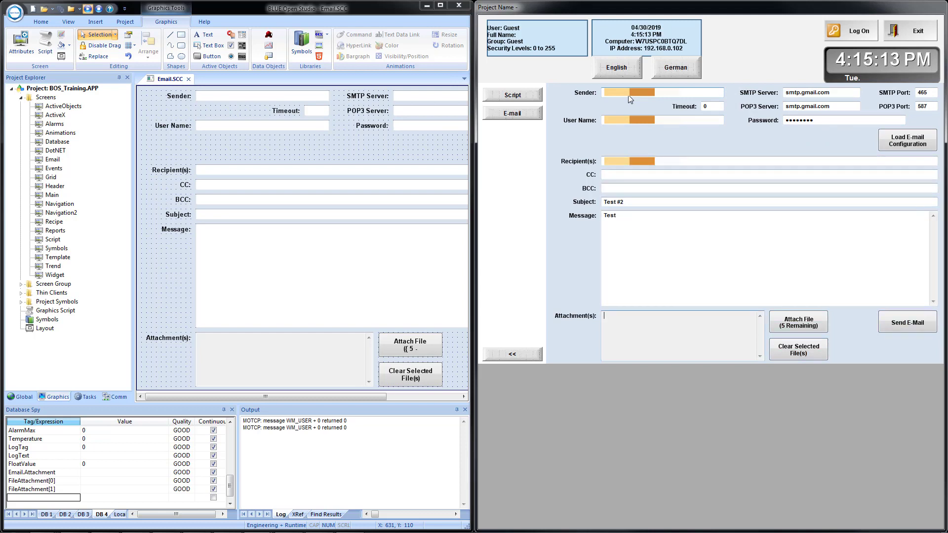
key("Tab")
key("Tab")
key("Tab")
key("Tab")
key("Tab")
key("Tab")
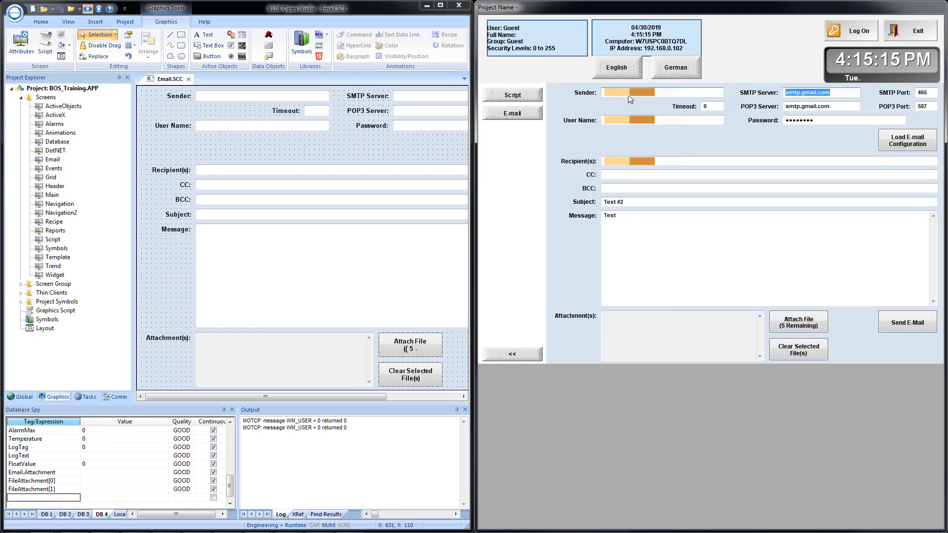
key("Tab")
key("Tab")
key("Tab")
key("Tab")
key("Tab")
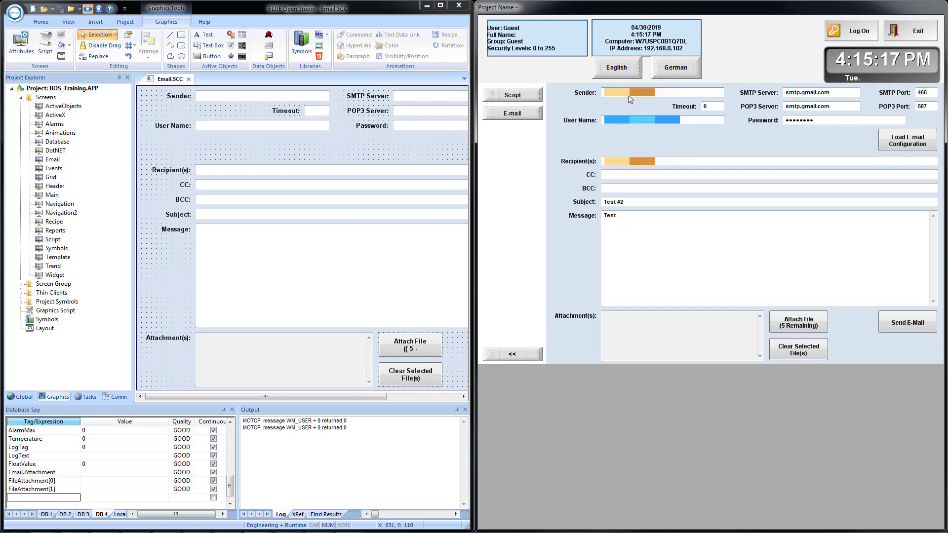